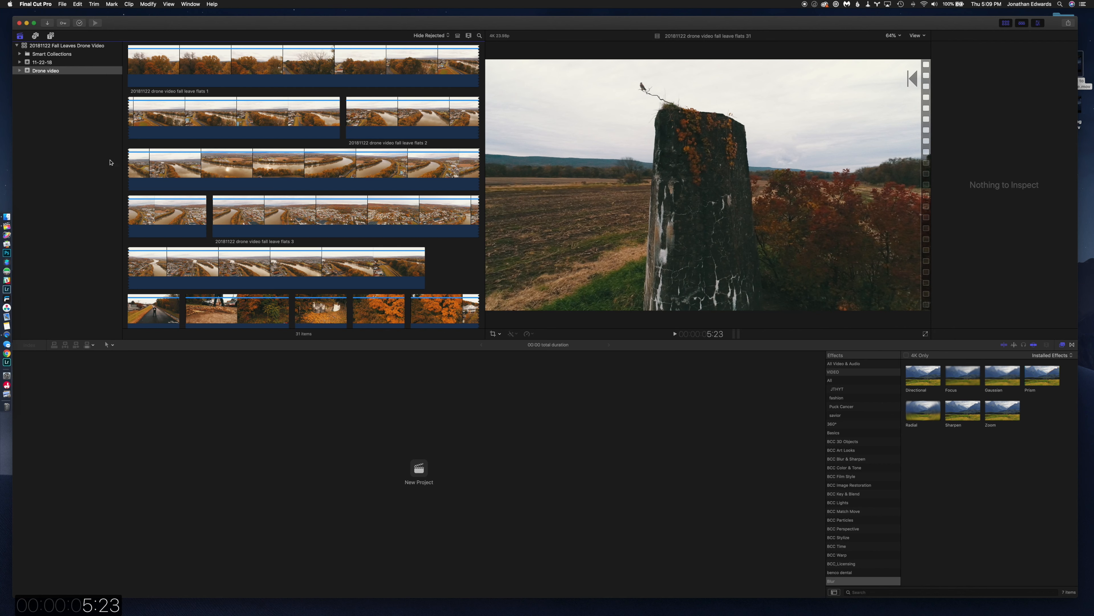
Switch the window to the Organize workspace and hide the inspector to give the browser and viewer more room.
{"action": "left_click", "coordinate": [168, 4]}
{"action": "mouse_move", "coordinate": [186, 13]}
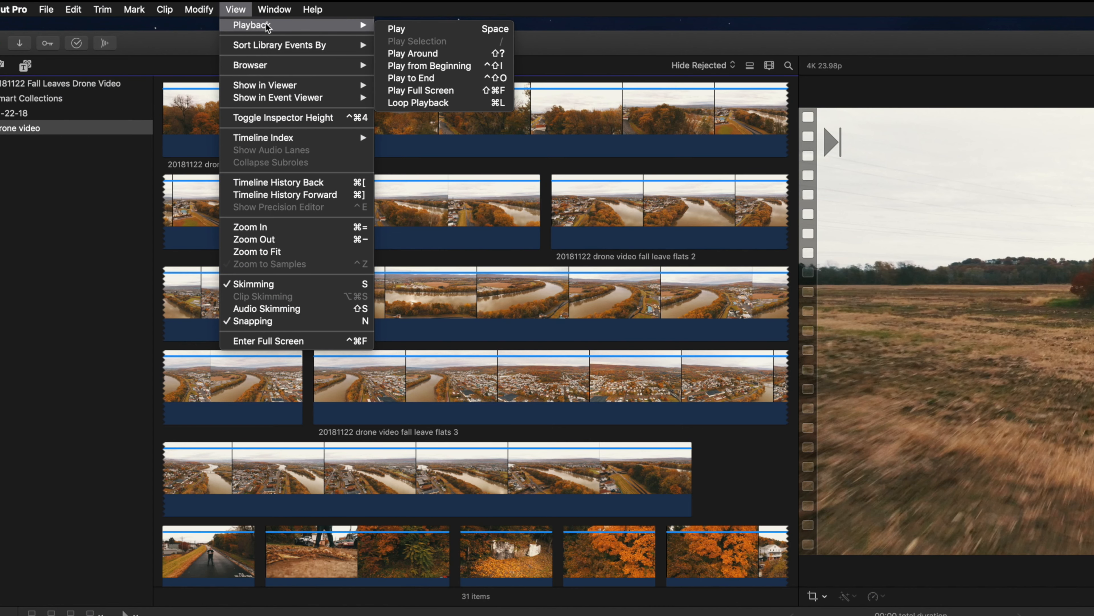
{"action": "mouse_move", "coordinate": [276, 6]}
{"action": "mouse_move", "coordinate": [301, 112]}
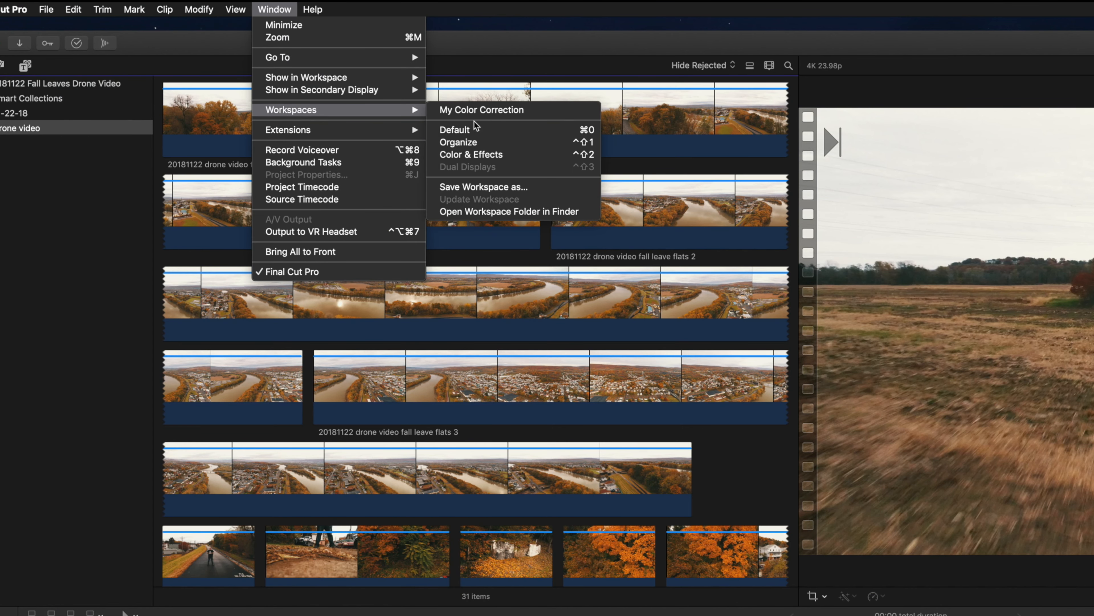
{"action": "left_click", "coordinate": [468, 143]}
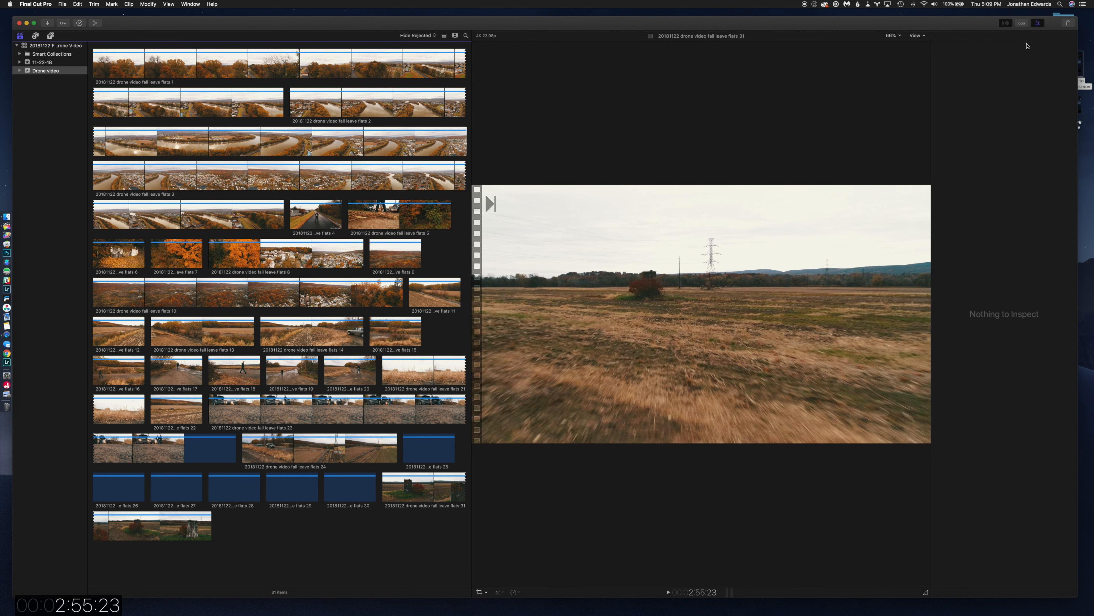
{"action": "left_click", "coordinate": [1038, 23]}
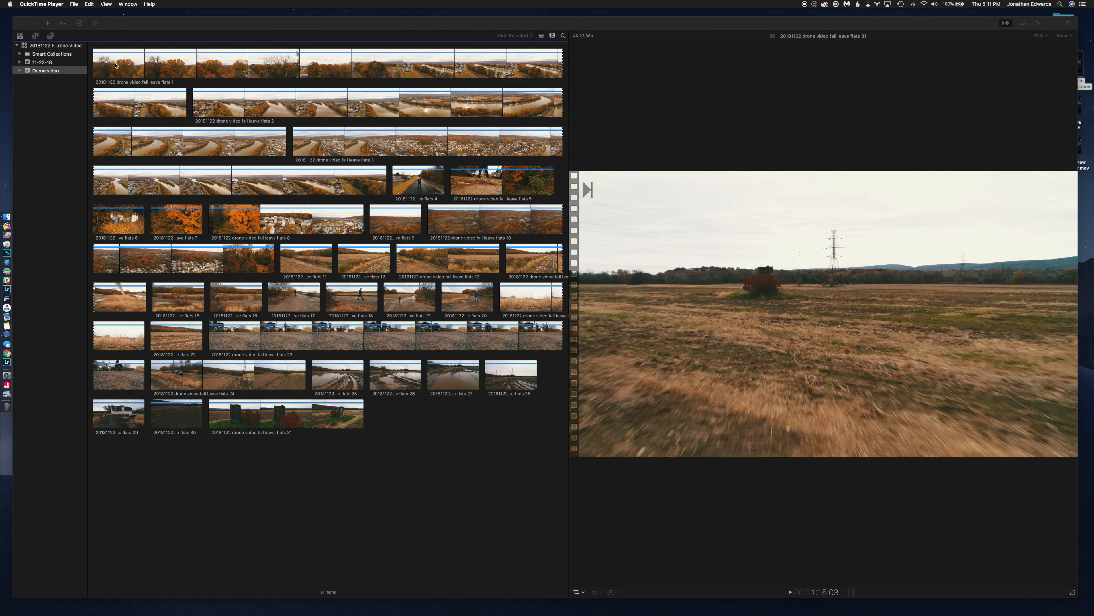
Review the opening of the drone clip ending in flats 1 and set its in-point at 1:05:23.
{"action": "left_click", "coordinate": [115, 65]}
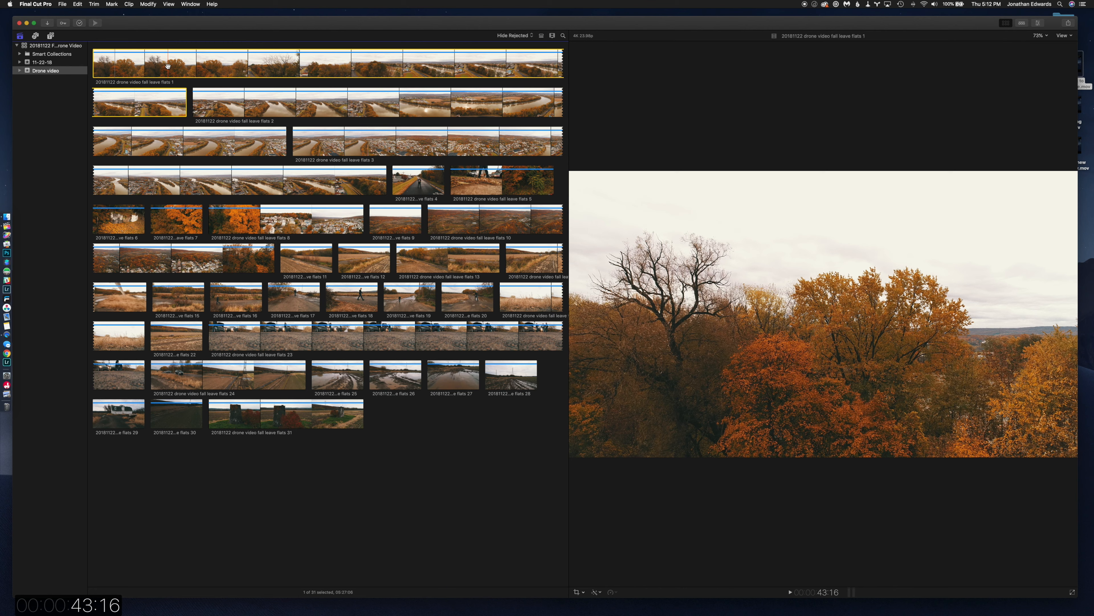
{"action": "key", "text": "i"}
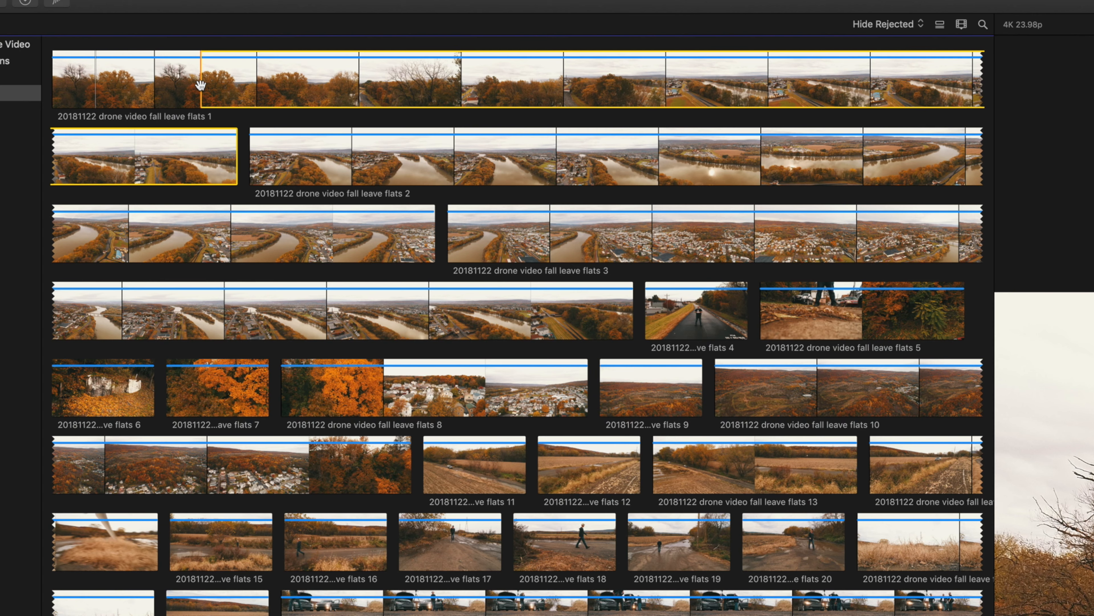
{"action": "key", "text": "space"}
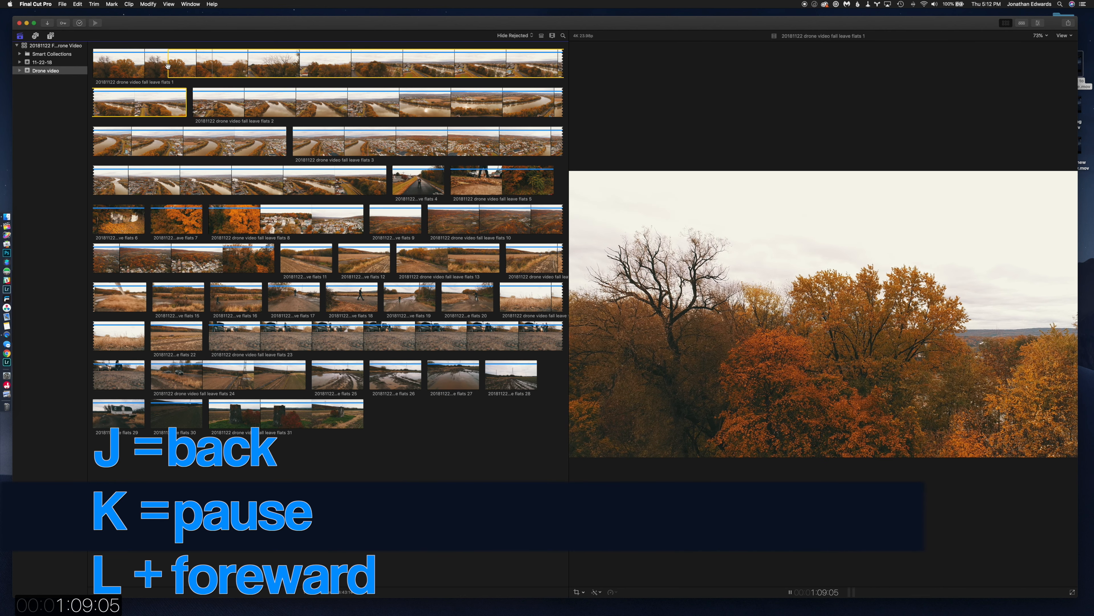
{"action": "key", "text": "k"}
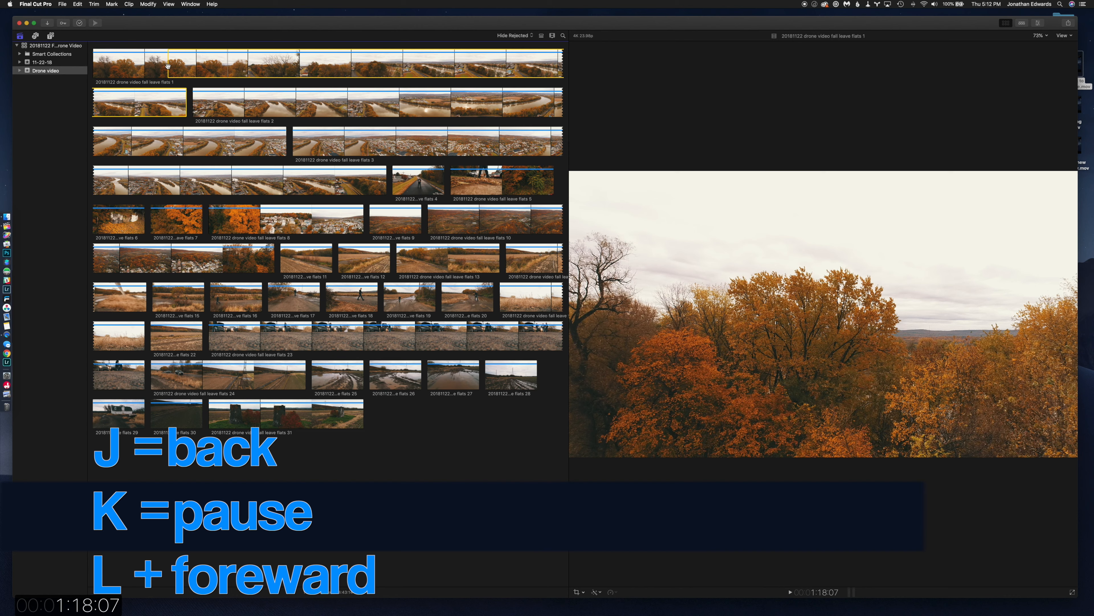
{"action": "key", "text": "j"}
{"action": "key", "text": "j"}
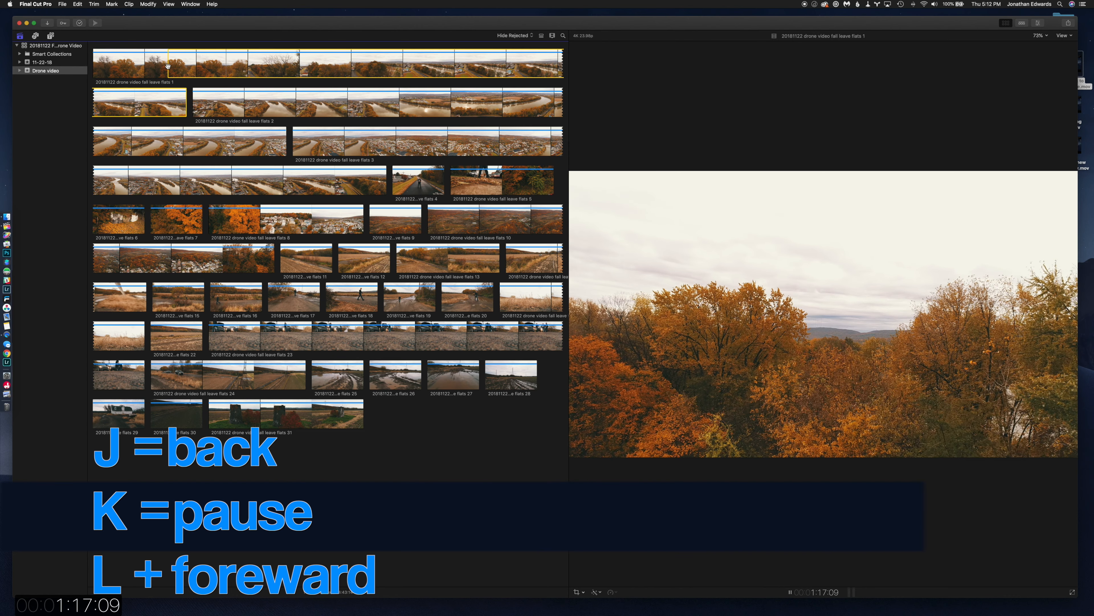
{"action": "key", "text": "j"}
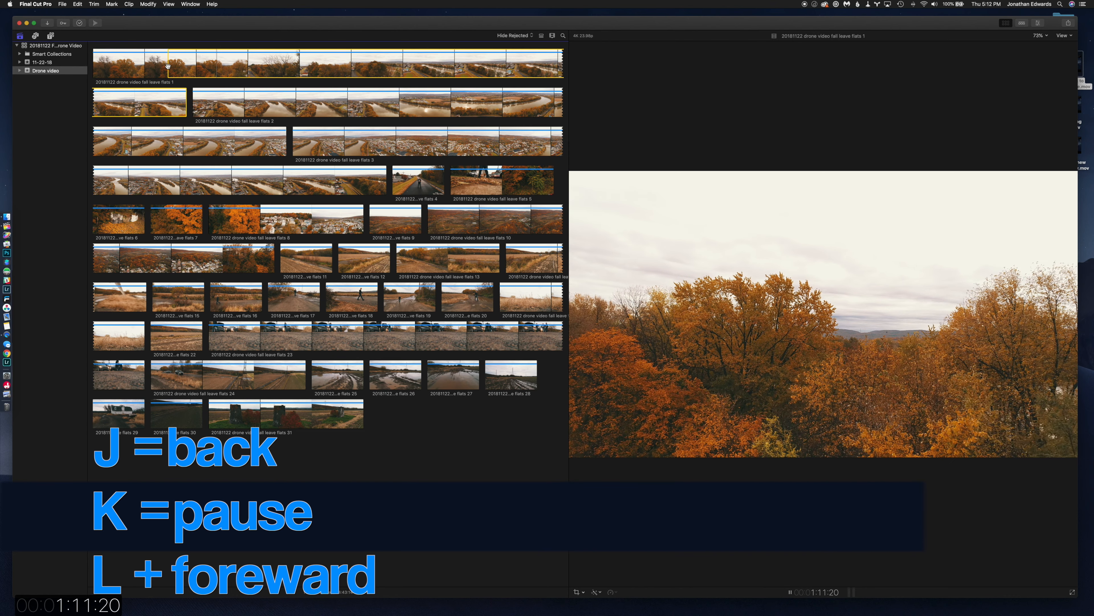
{"action": "key", "text": "k"}
{"action": "key", "text": "i"}
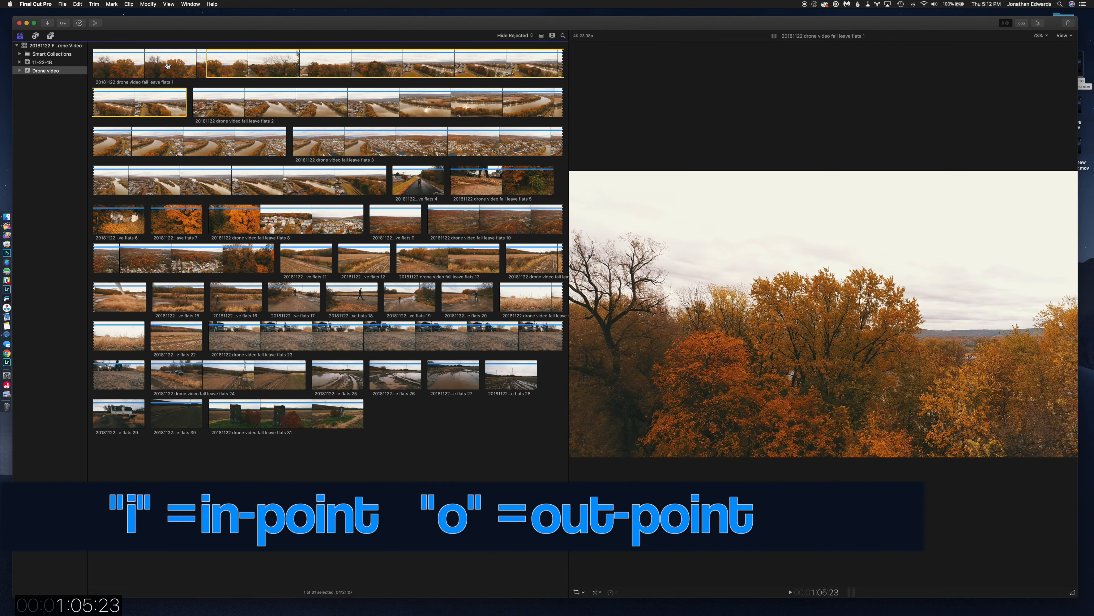
Play the flats 1 clip forward, set the out-point at 1:37:01, and rate the range as a favorite.
{"action": "key", "text": "l"}
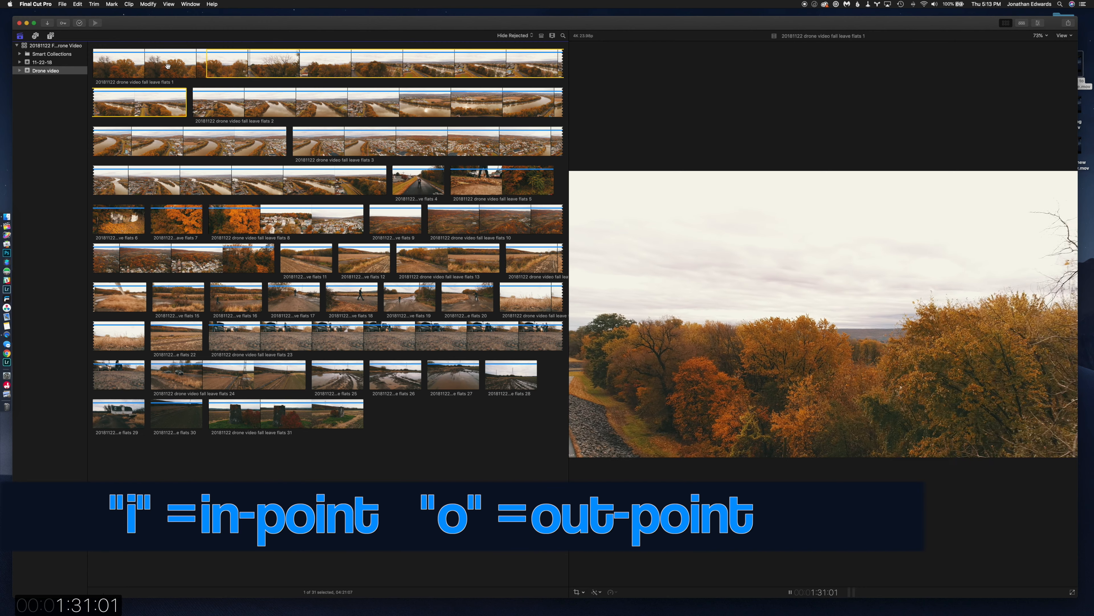
{"action": "key", "text": "space"}
{"action": "key", "text": "space"}
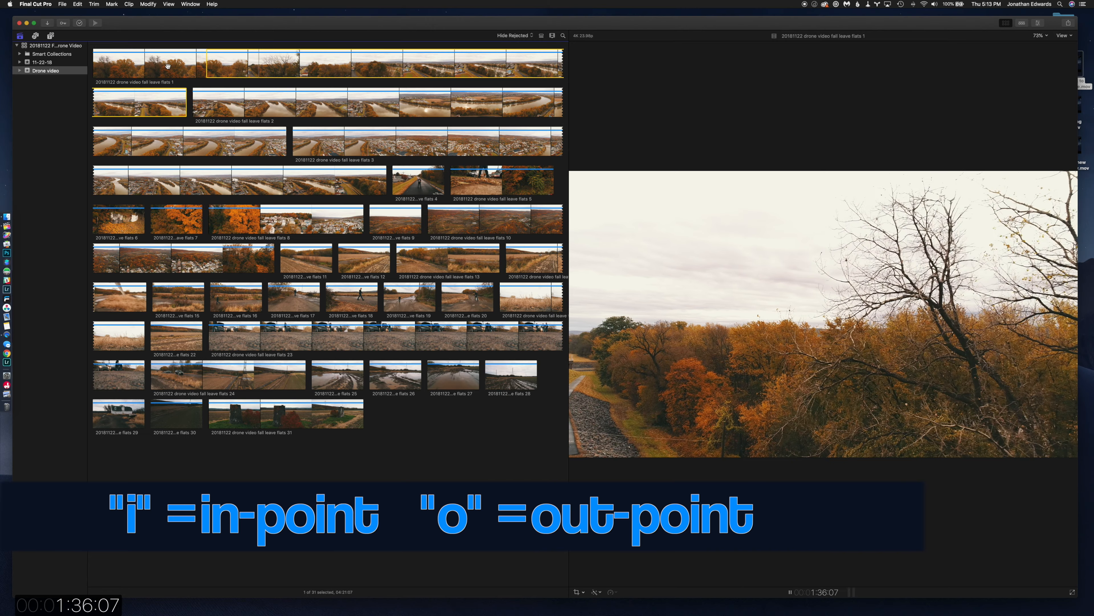
{"action": "key", "text": "space"}
{"action": "key", "text": "o"}
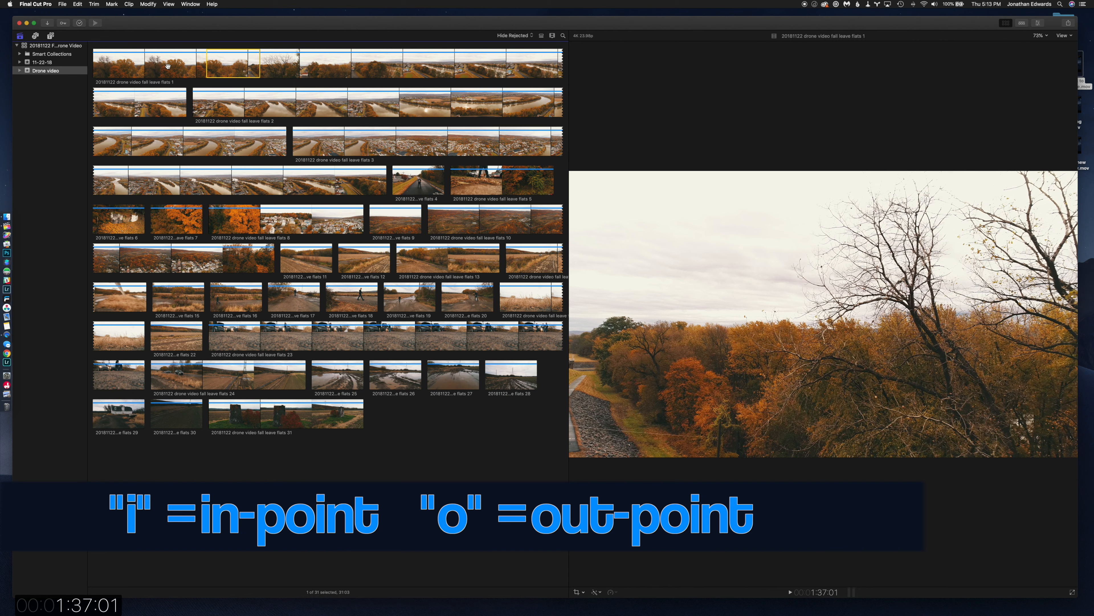
{"action": "key", "text": "f"}
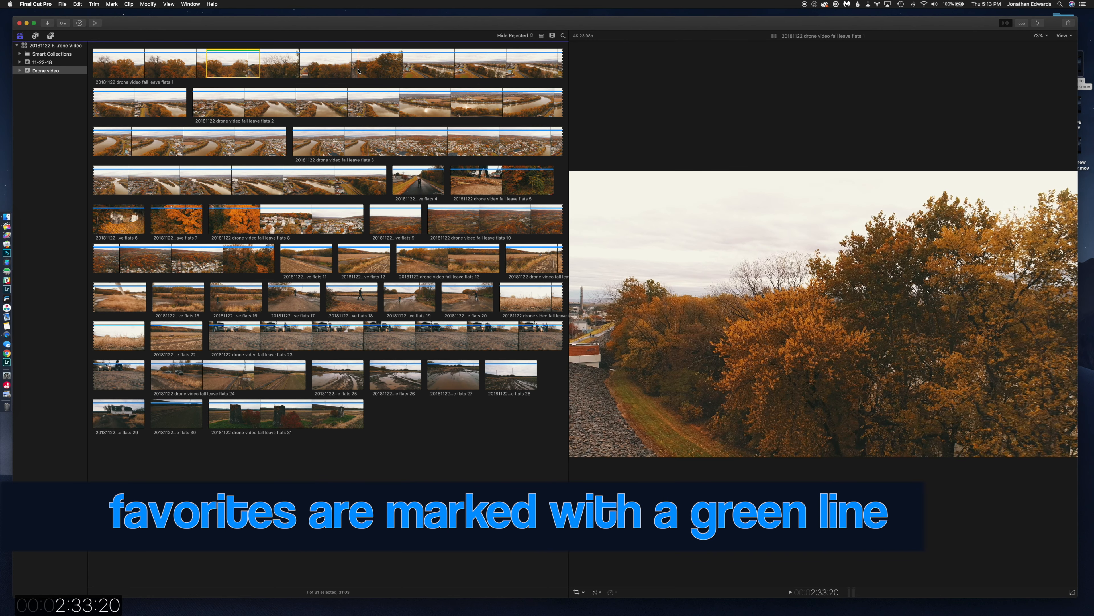
{"action": "key", "text": "f"}
Mark two more favorite ranges in the flats 1 clip, one starting at 2:33:20 and one near the end of its first filmstrip row.
{"action": "key", "text": "i"}
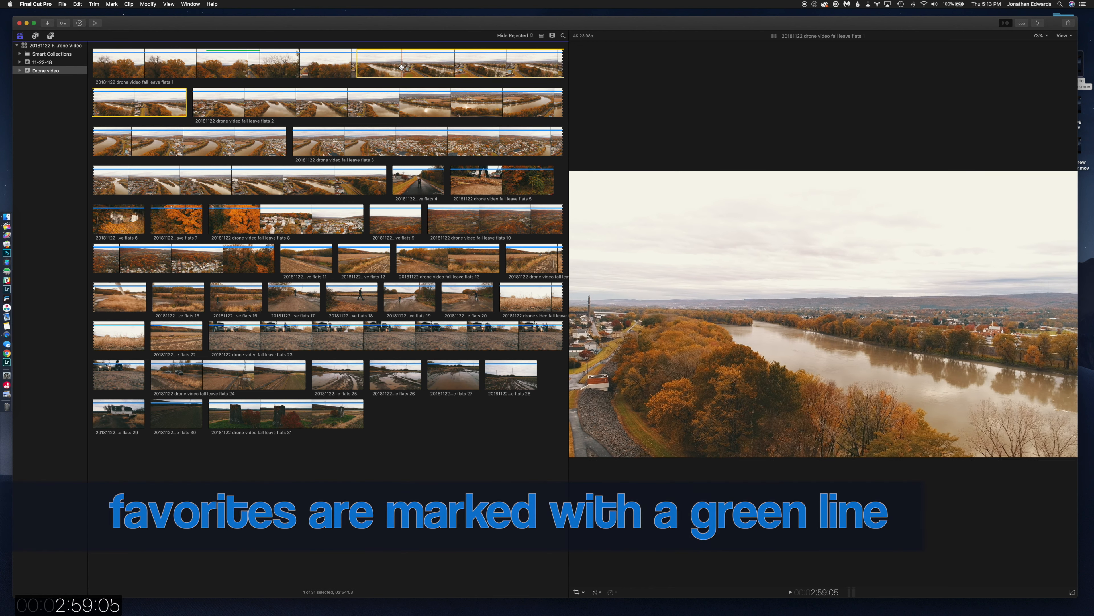
{"action": "key", "text": "o"}
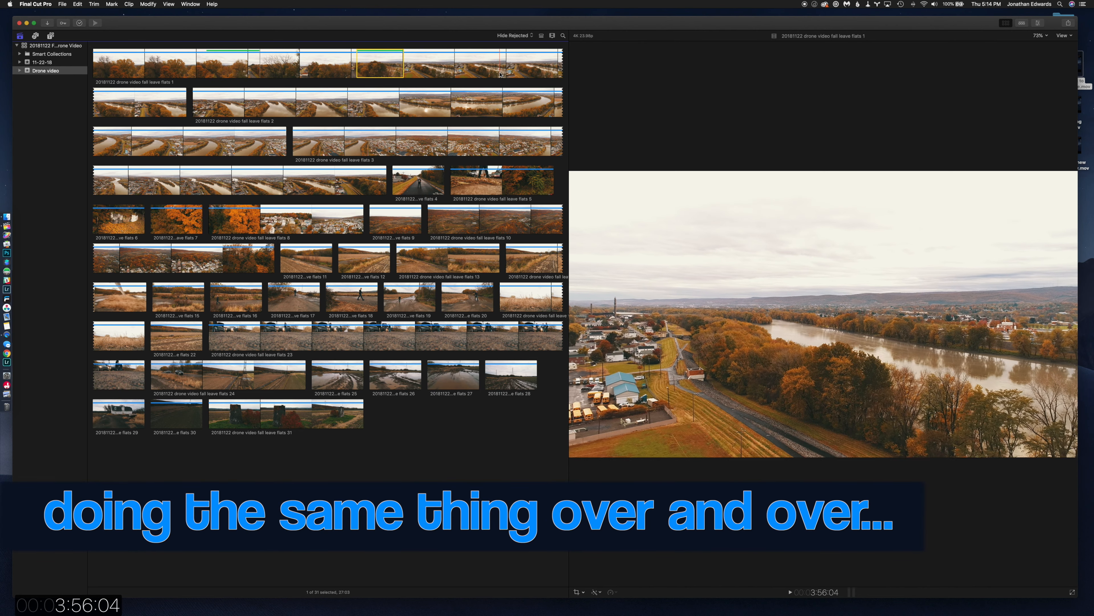
{"action": "left_click_drag", "start_coordinate": [504, 73], "coordinate": [549, 66]}
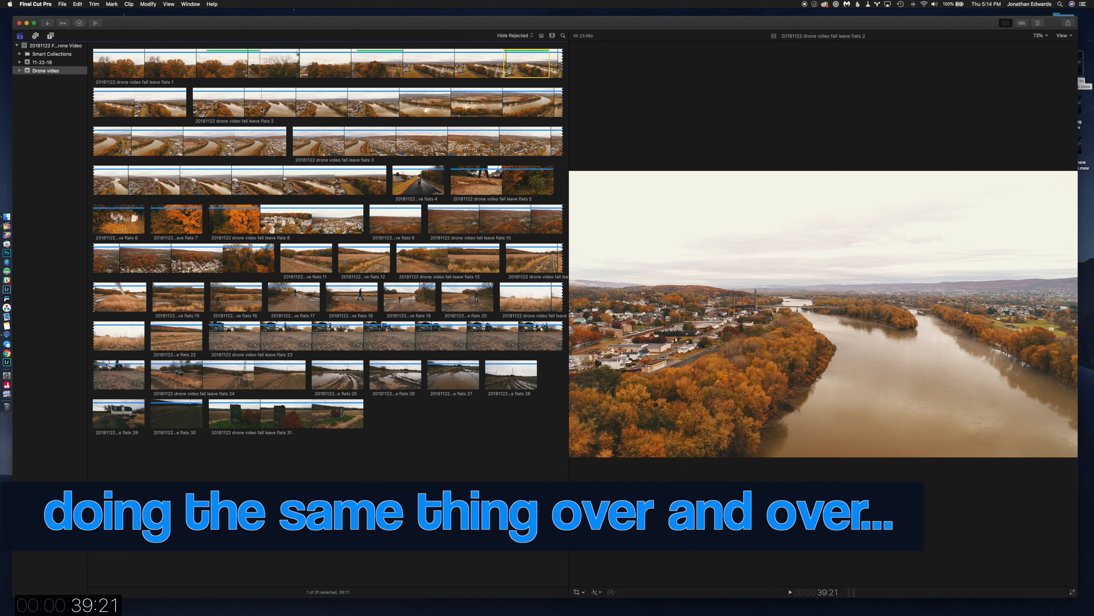
Mark three favorite ranges in the flats 2 clip: two on its first filmstrip row and one on its second row.
{"action": "key", "text": "i"}
{"action": "key", "text": "o"}
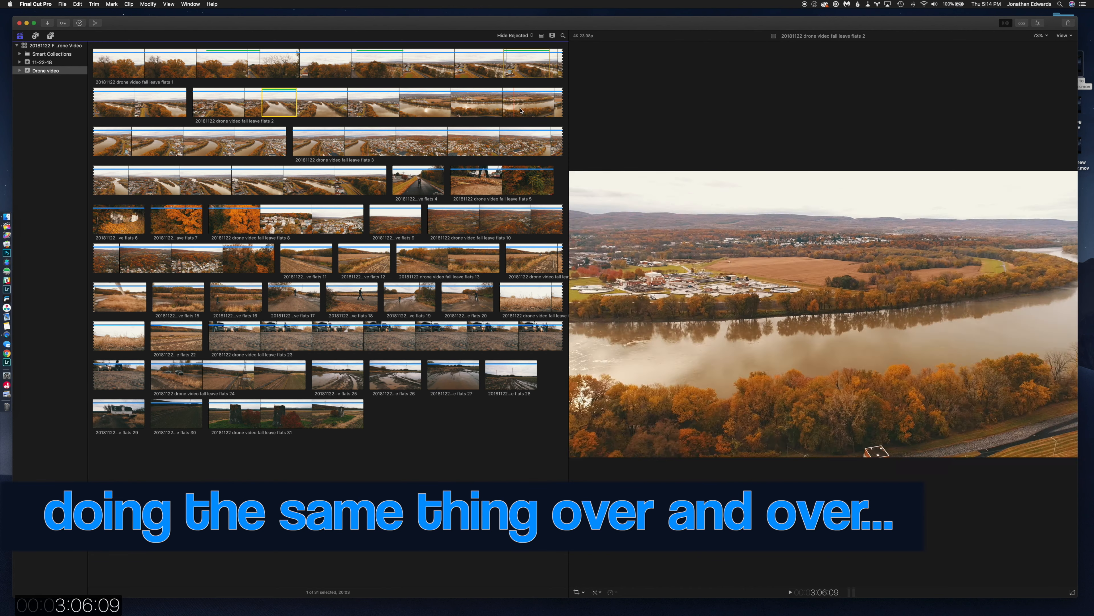
{"action": "key", "text": "i"}
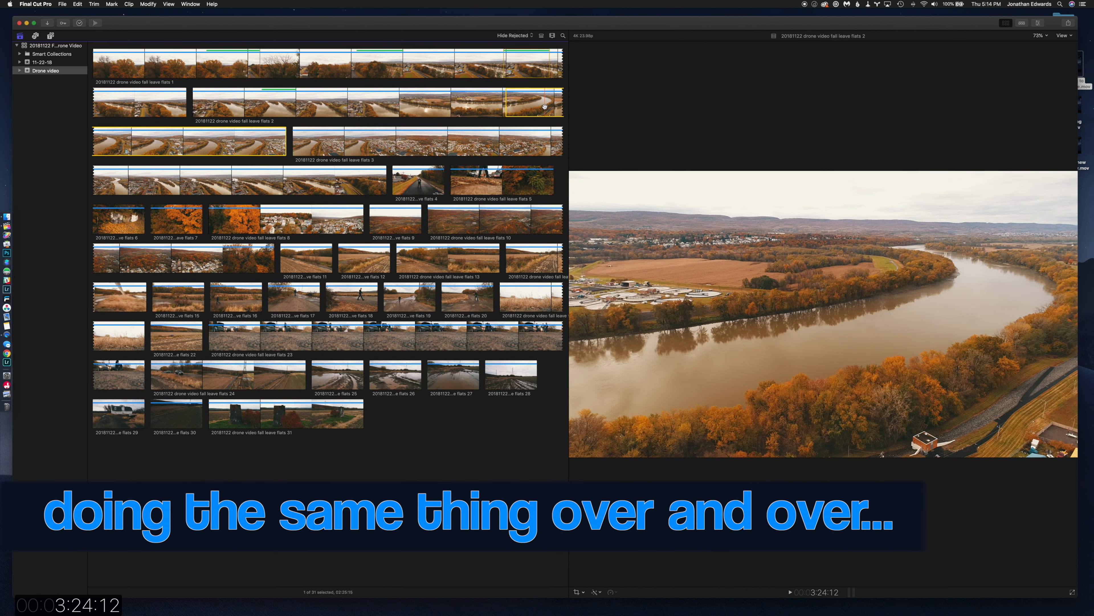
{"action": "key", "text": "o"}
{"action": "key", "text": "f"}
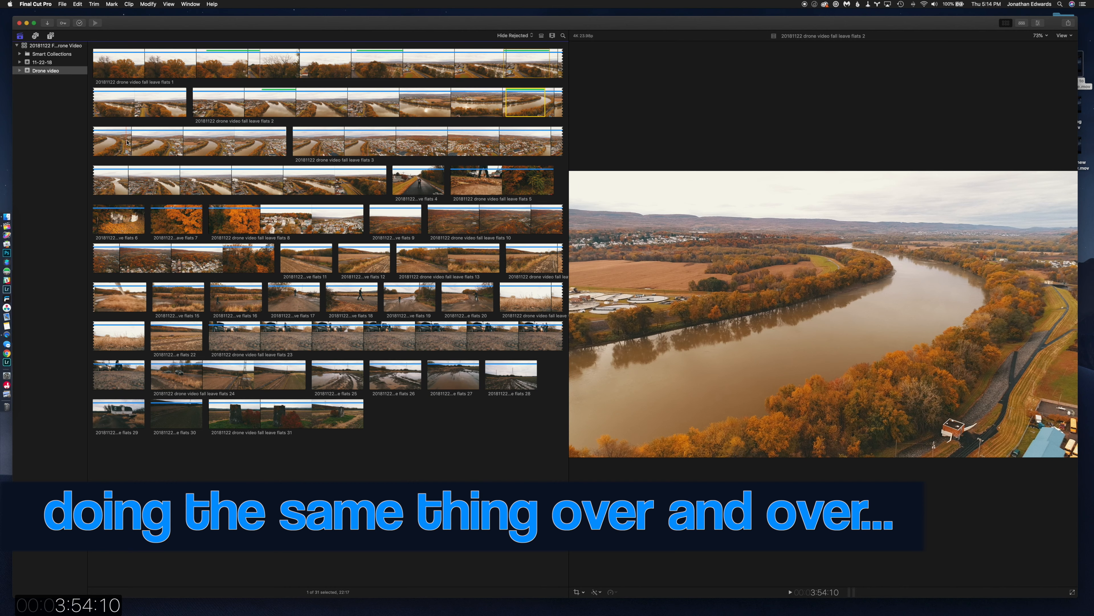
{"action": "key", "text": "i"}
{"action": "key", "text": "o"}
{"action": "key", "text": "f"}
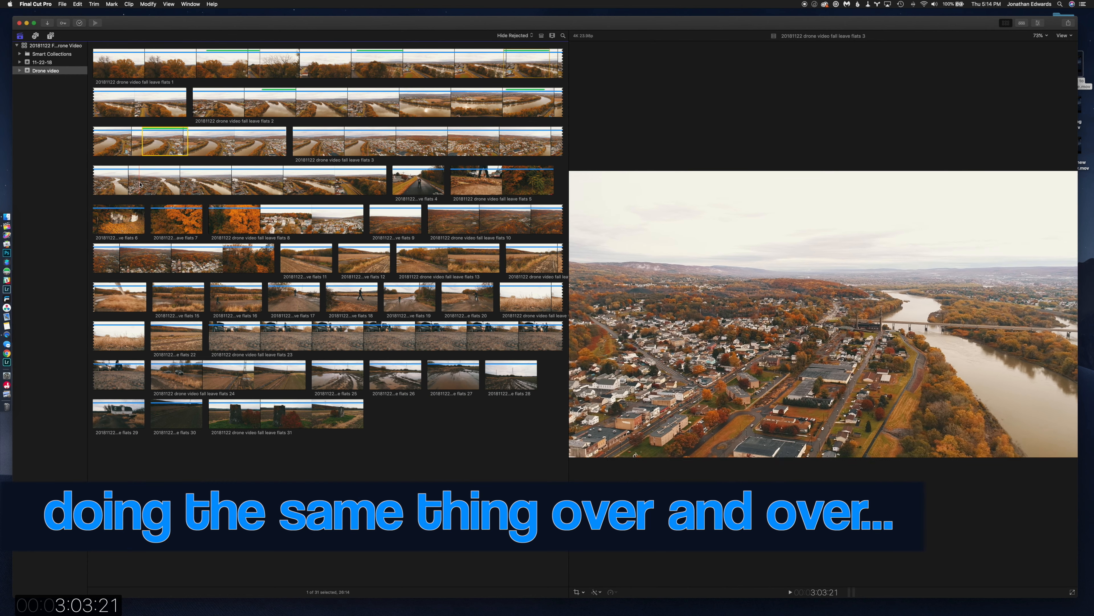
Mark two favorite ranges on the second filmstrip row of the flats 3 clip, one early and one near the clip's end.
{"action": "key", "text": "i"}
{"action": "key", "text": "o"}
{"action": "key", "text": "f"}
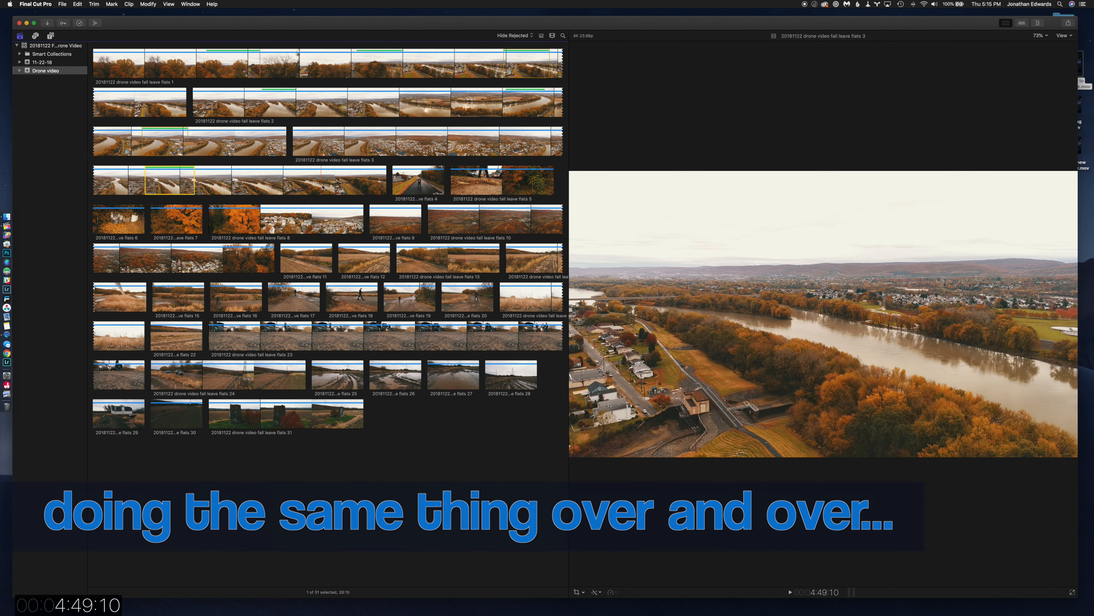
{"action": "key", "text": "i"}
{"action": "key", "text": "o"}
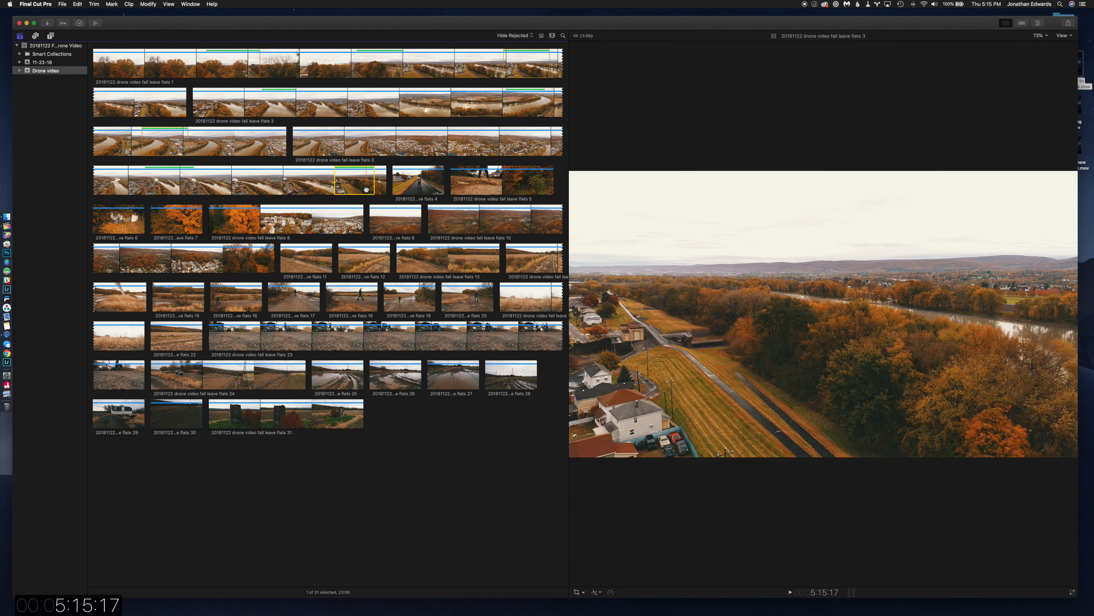
Filter the browser to show only Favorites and preview the selected ranges.
{"action": "left_click", "coordinate": [530, 36]}
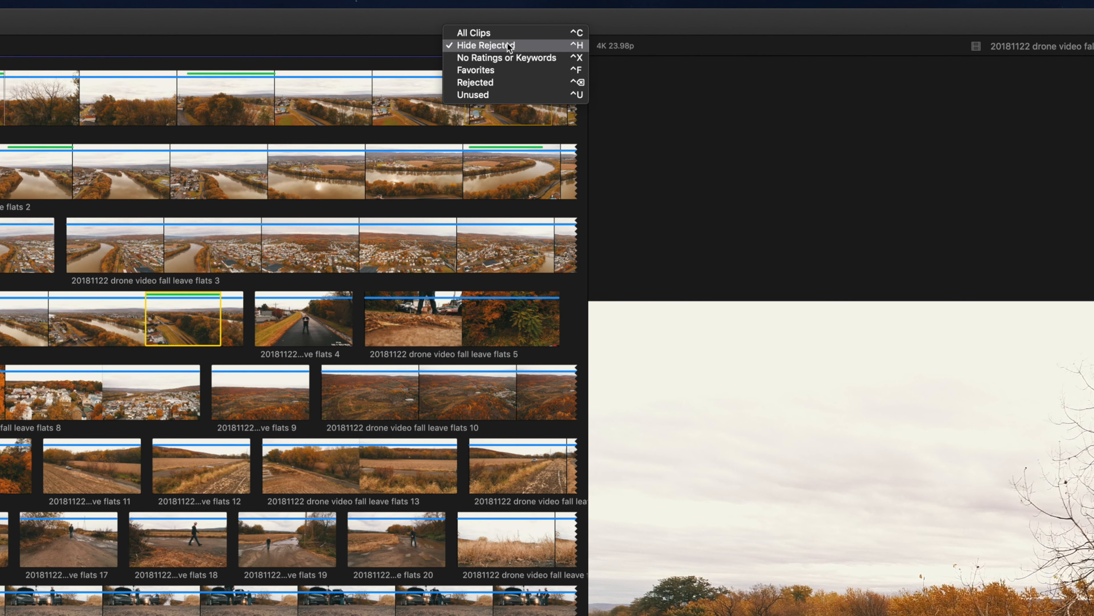
{"action": "left_click", "coordinate": [452, 38]}
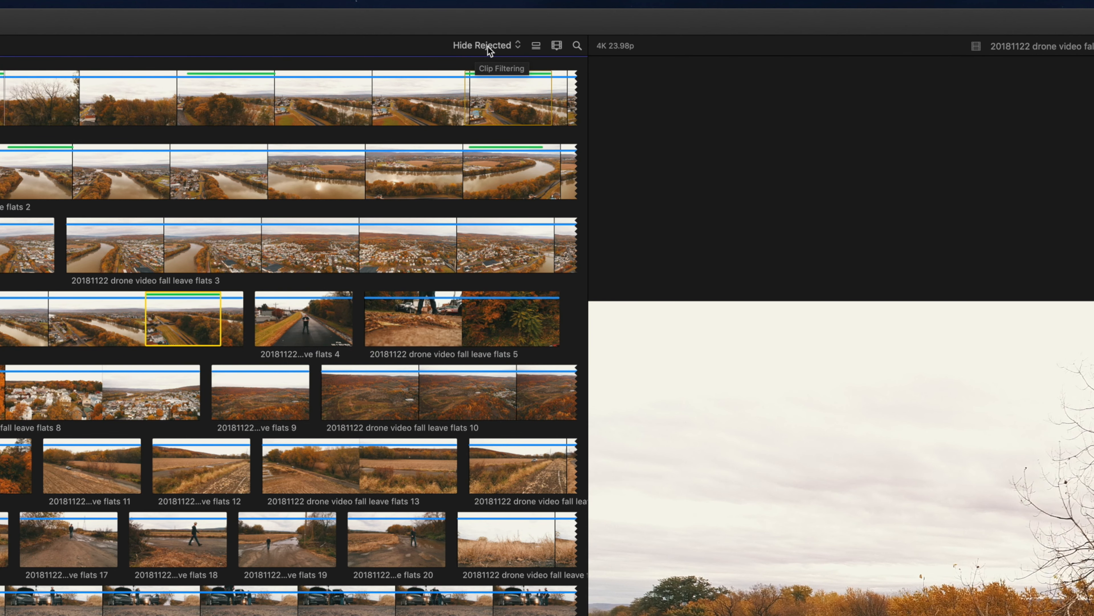
{"action": "left_click", "coordinate": [513, 46]}
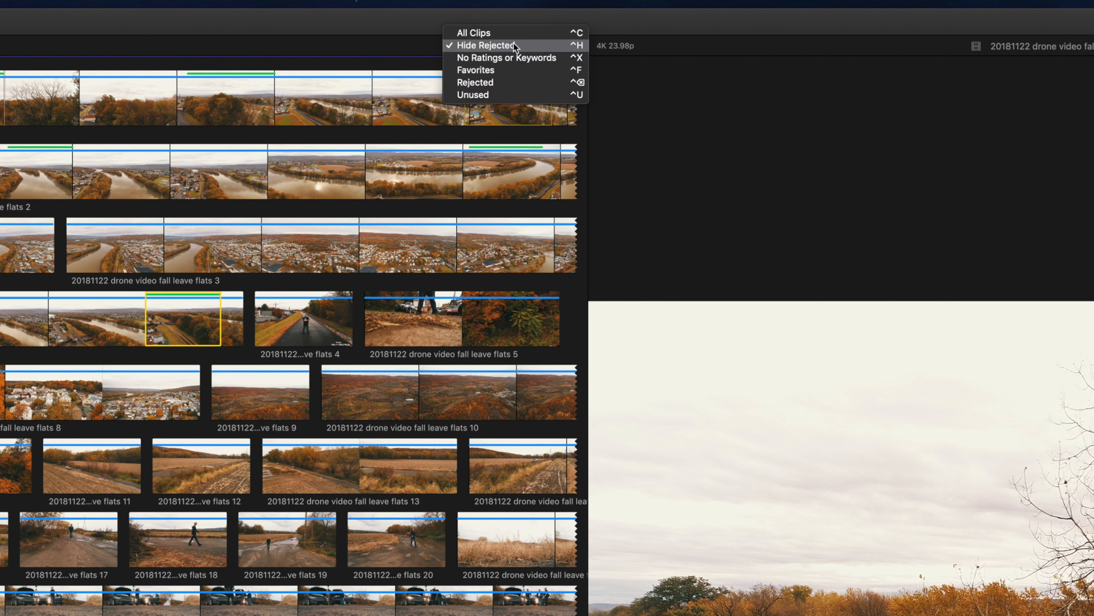
{"action": "left_click", "coordinate": [504, 70]}
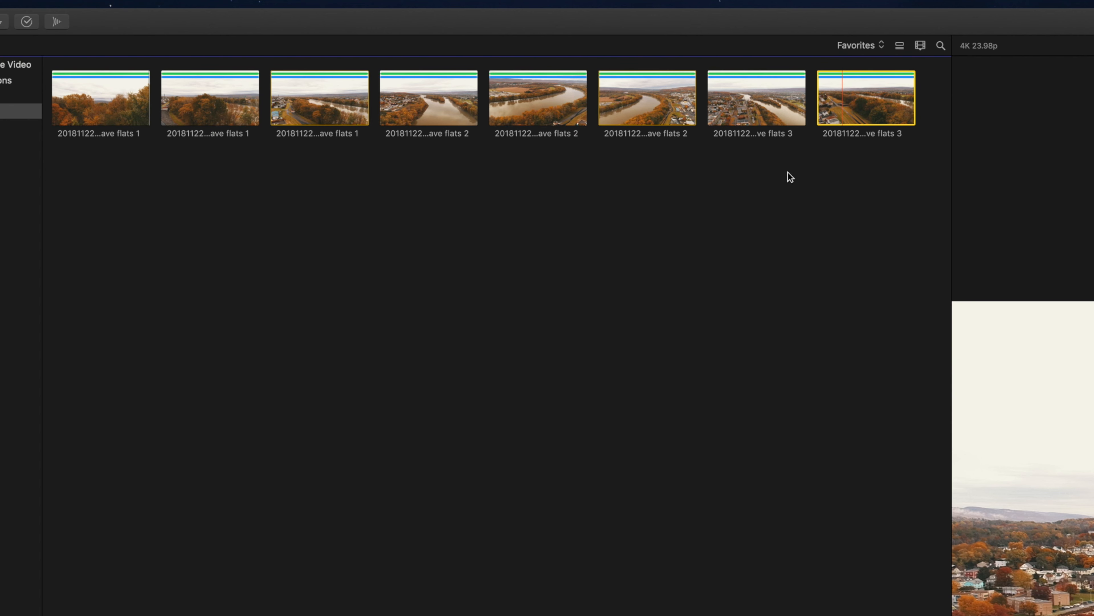
{"action": "key", "text": "space"}
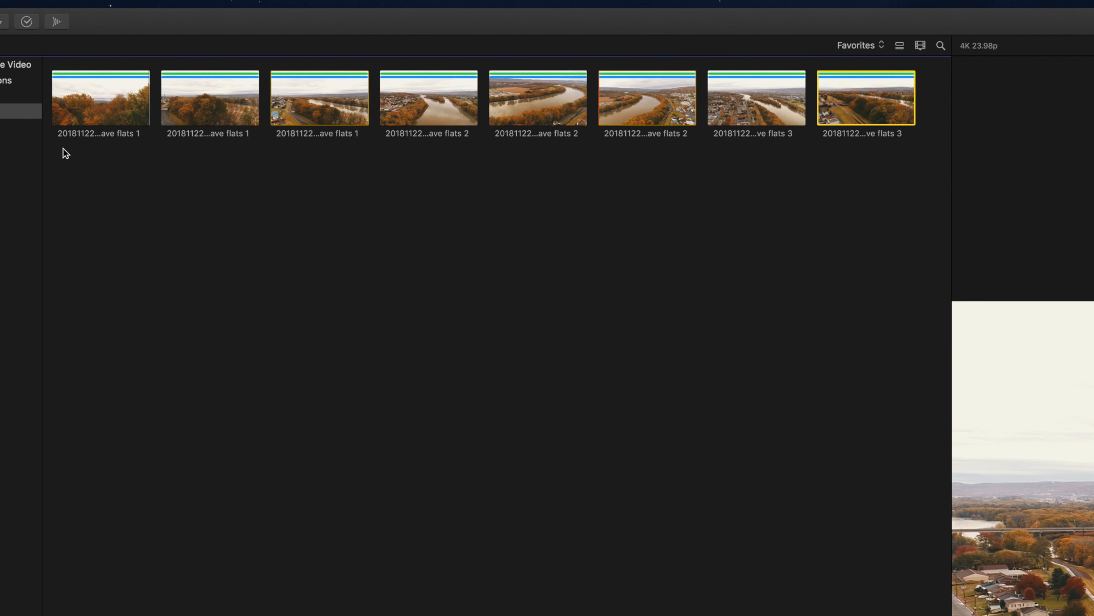
Open the keyword editor for the first favorite flats 1 clip and move it off the viewer image into the empty browser area.
{"action": "left_click", "coordinate": [86, 109]}
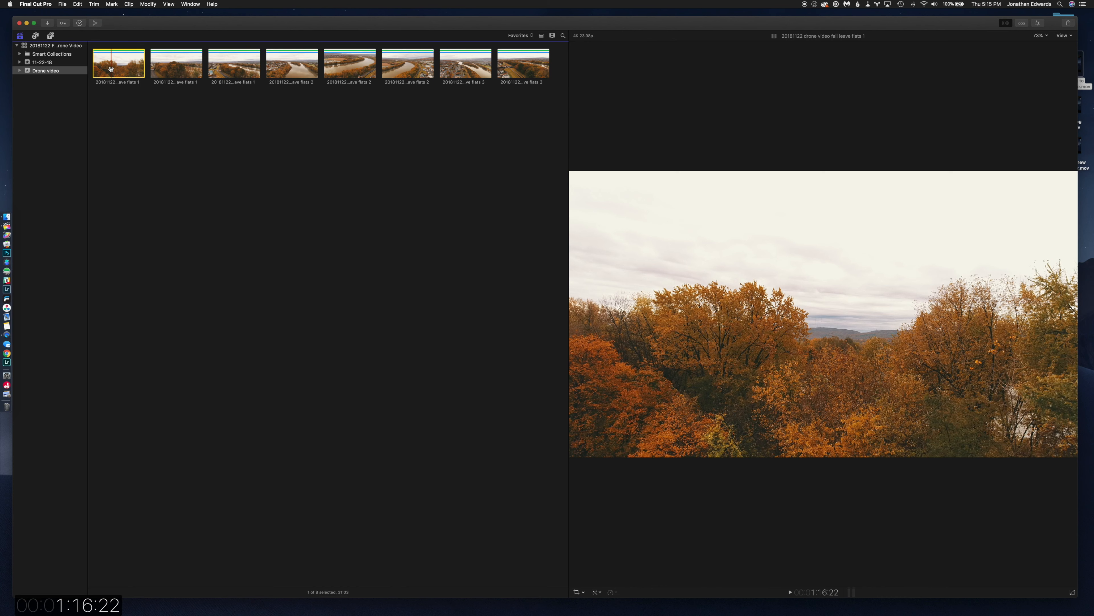
{"action": "key", "text": "super+k"}
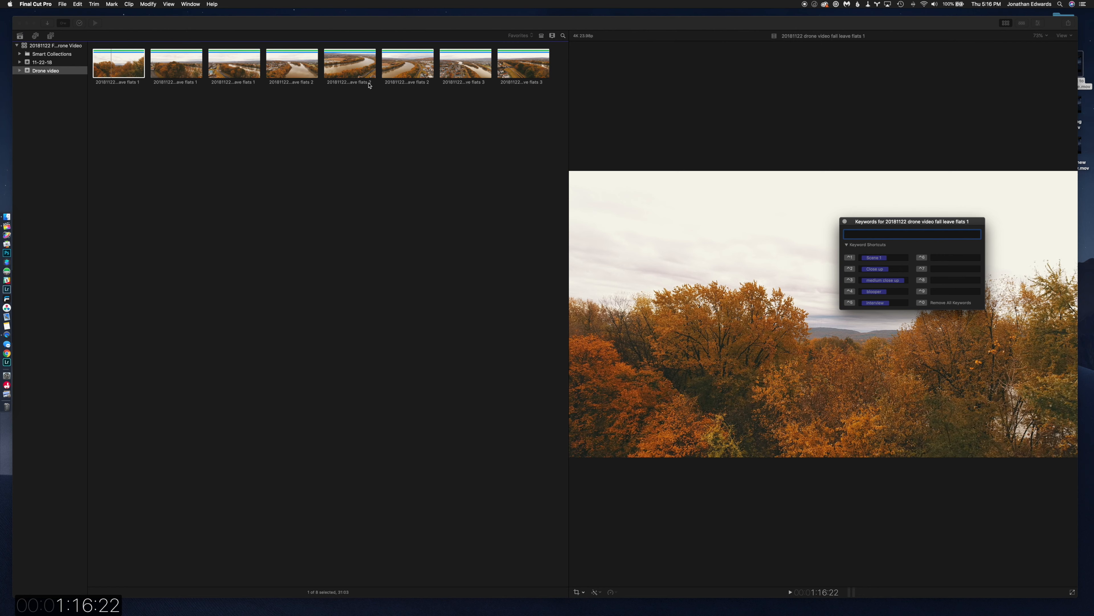
{"action": "left_click_drag", "start_coordinate": [916, 223], "coordinate": [687, 215]}
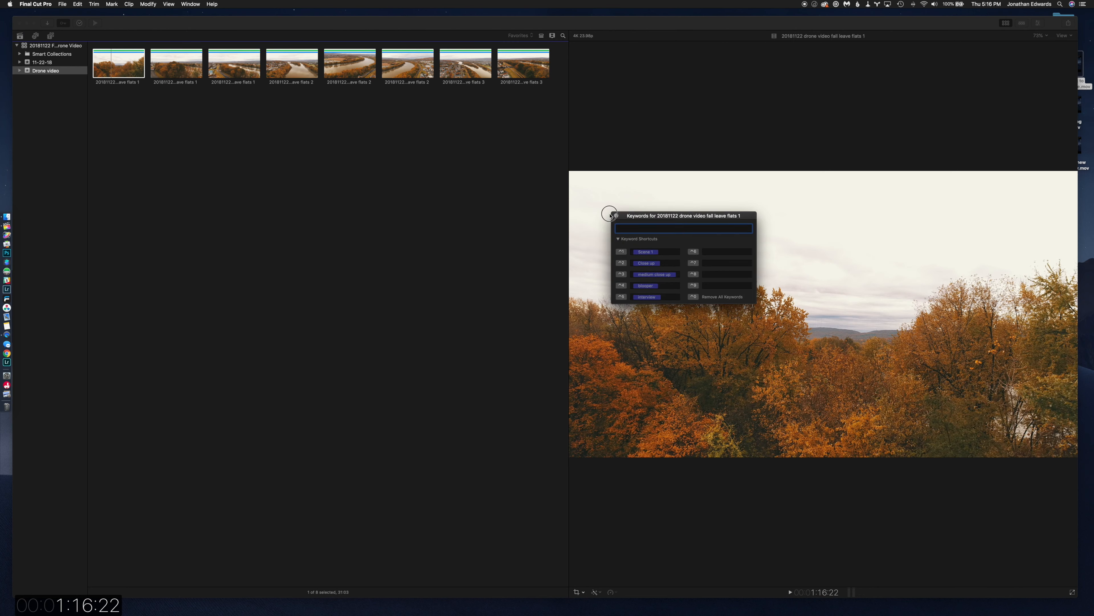
{"action": "left_click_drag", "start_coordinate": [687, 216], "coordinate": [462, 199]}
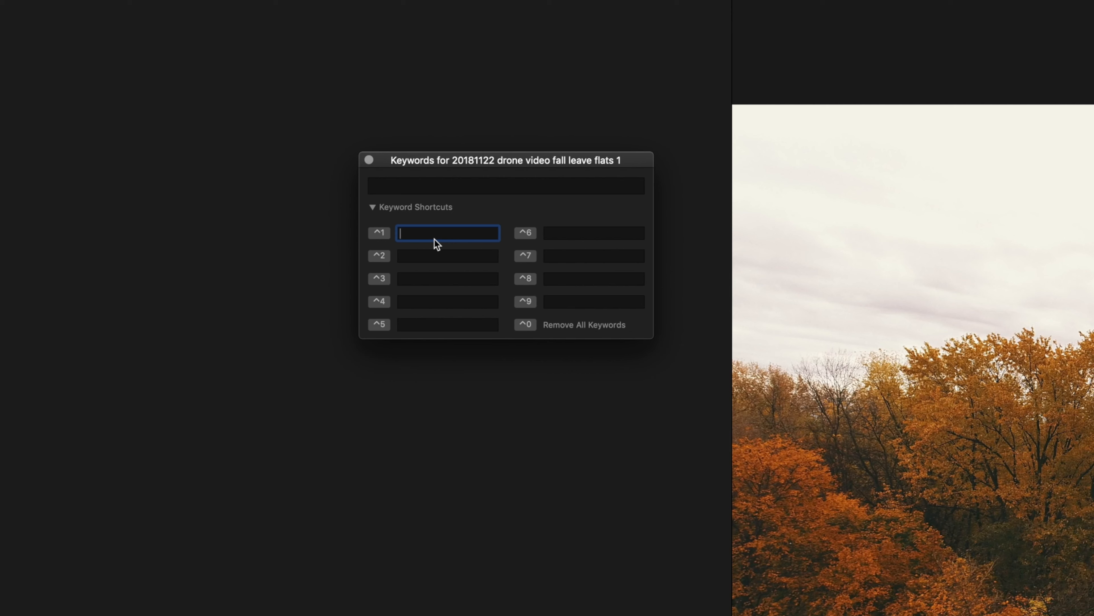
Define the first three keyword shortcuts as fall, low shot and high shot.
{"action": "type", "text": "fall"}
{"action": "key", "text": "Tab"}
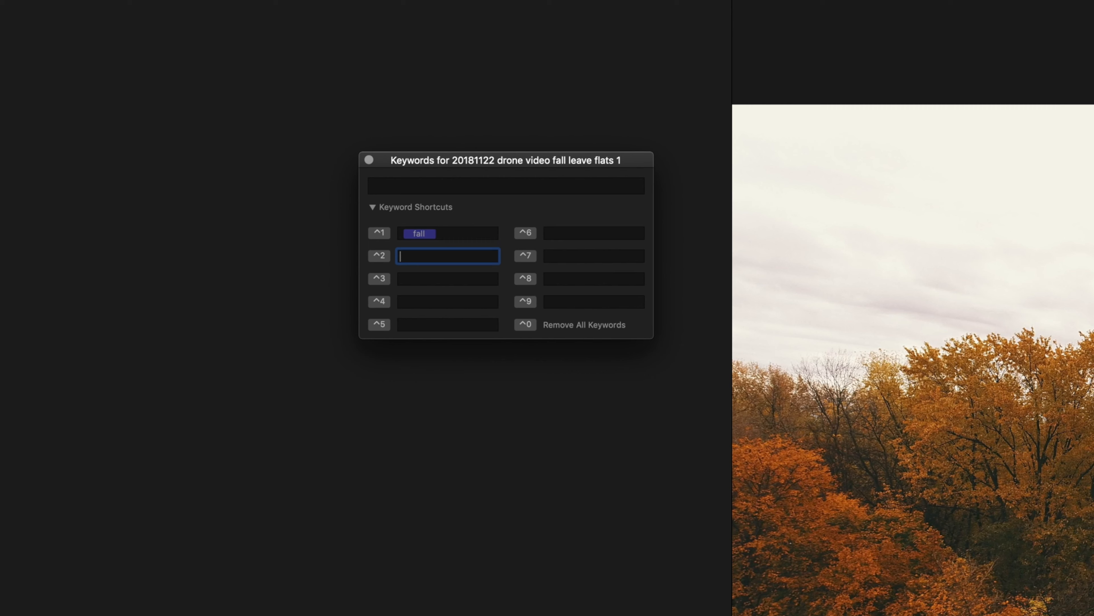
{"action": "type", "text": "low shot"}
{"action": "key", "text": "Tab"}
{"action": "type", "text": "high shot"}
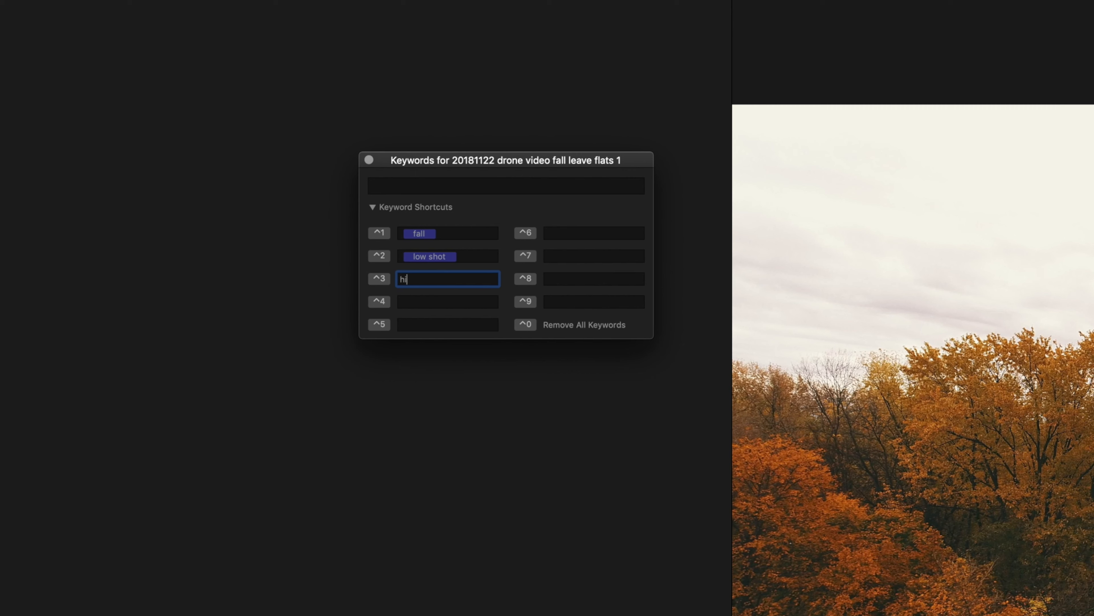
{"action": "key", "text": "Tab"}
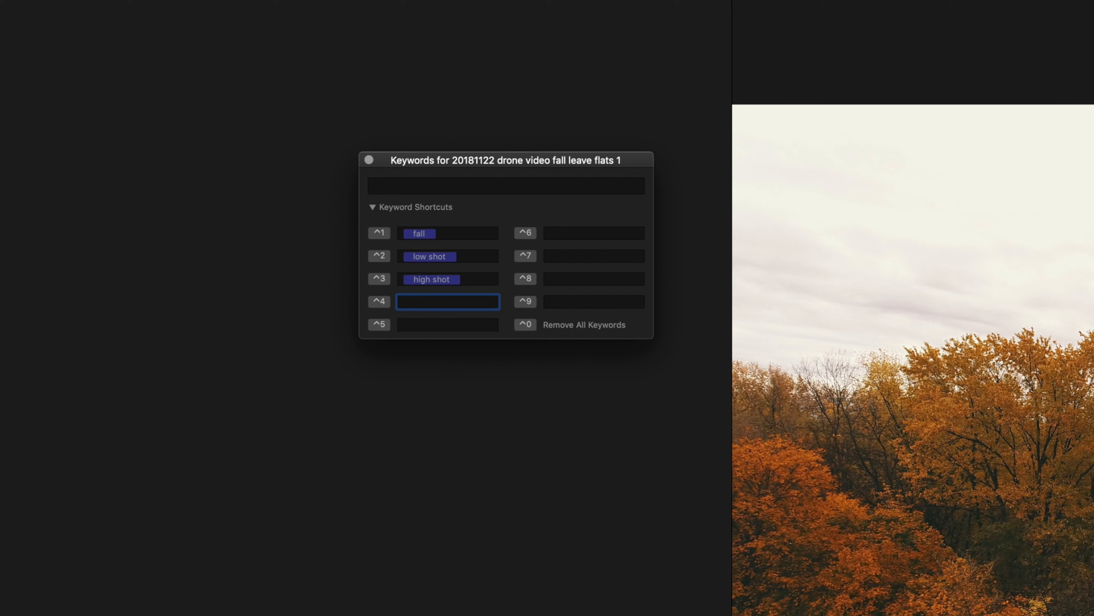
Define keyword shortcuts 4, 5 and 6 as river, town and reflections.
{"action": "type", "text": "river"}
{"action": "key", "text": "Tab"}
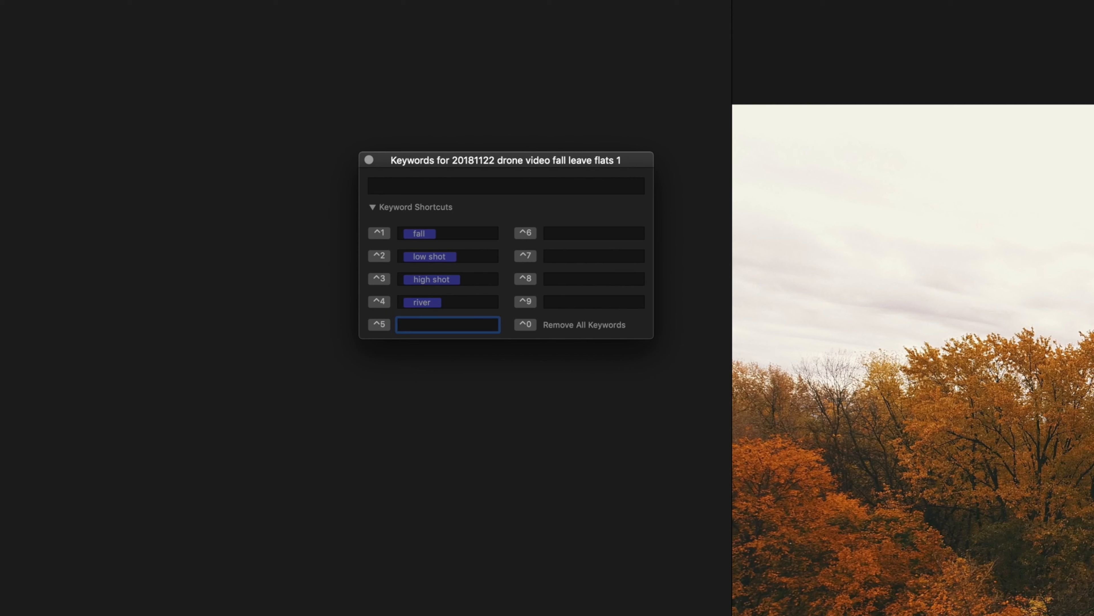
{"action": "type", "text": "town"}
{"action": "key", "text": "Tab"}
{"action": "type", "text": "reflections"}
{"action": "key", "text": "Tab"}
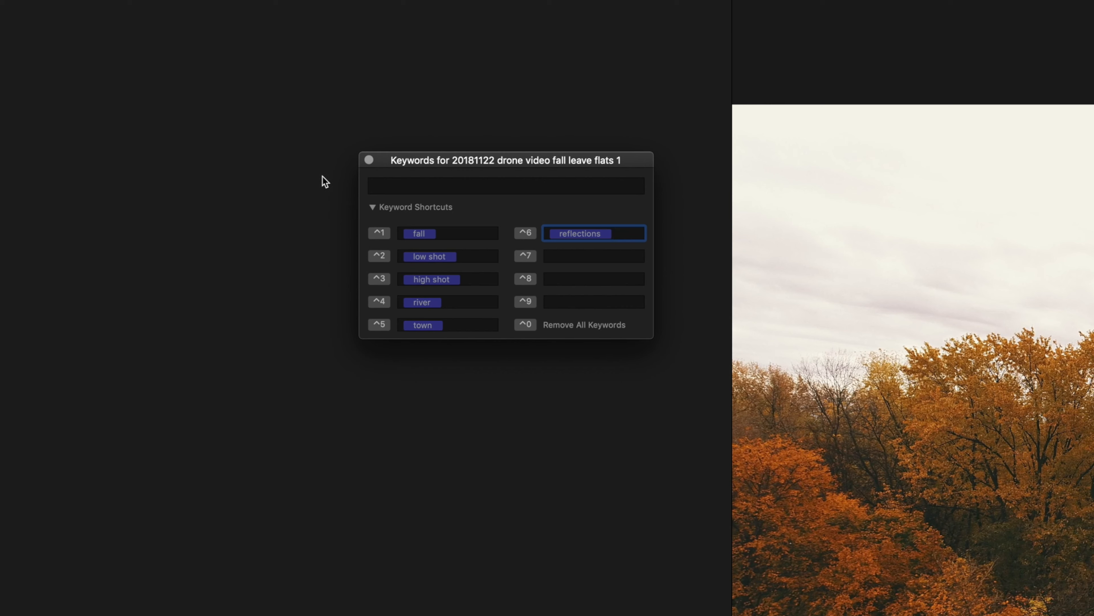
Move the keyword editor over beside the browser clips and tag the first flats 1 clip with fall and low shot.
{"action": "left_click_drag", "start_coordinate": [398, 158], "coordinate": [789, 0]}
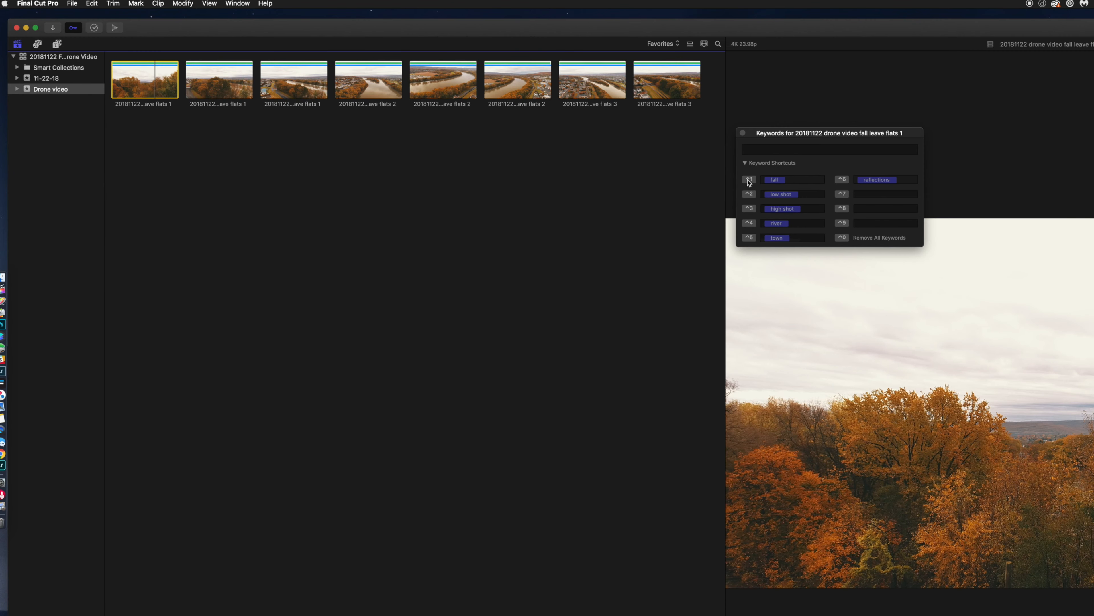
{"action": "left_click", "coordinate": [749, 180]}
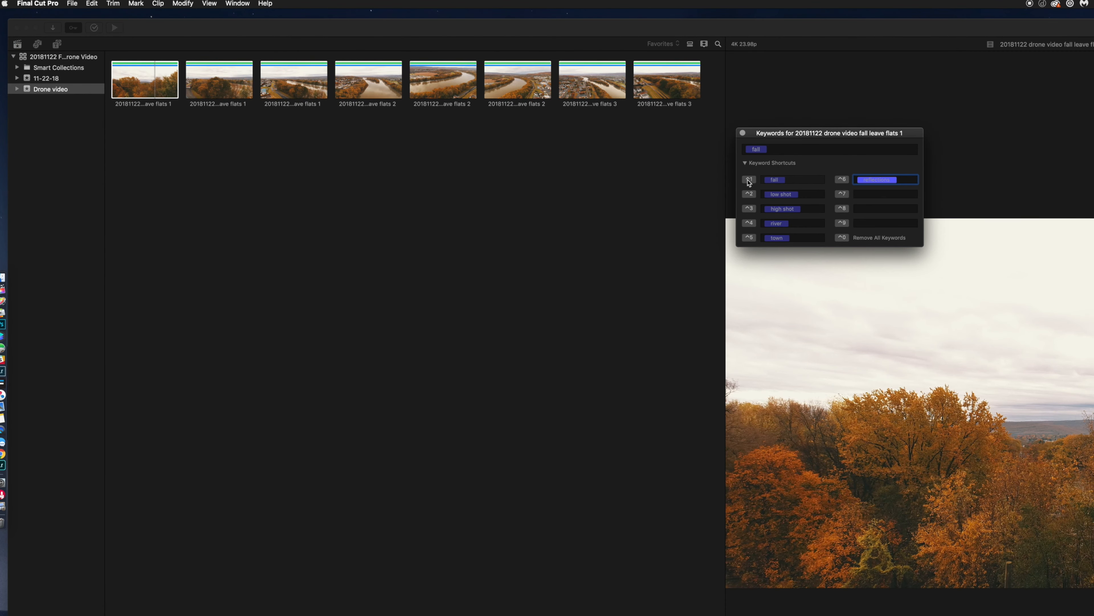
{"action": "left_click", "coordinate": [750, 194]}
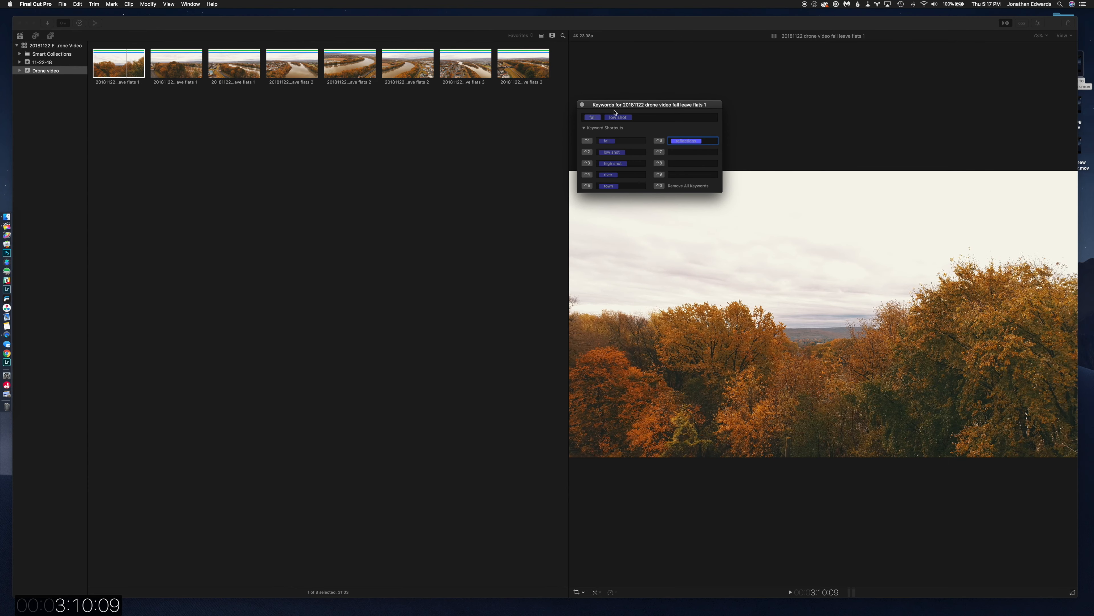
Tag the second flats 1 clip with the keywords fall, low shot, river and reflections.
{"action": "left_click", "coordinate": [185, 69]}
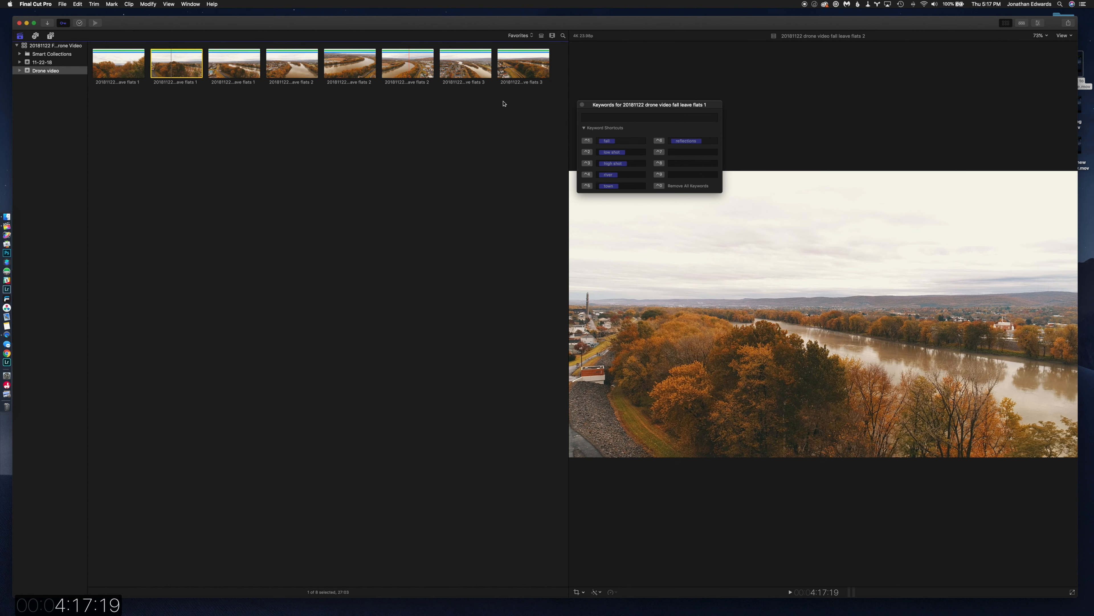
{"action": "left_click", "coordinate": [588, 141]}
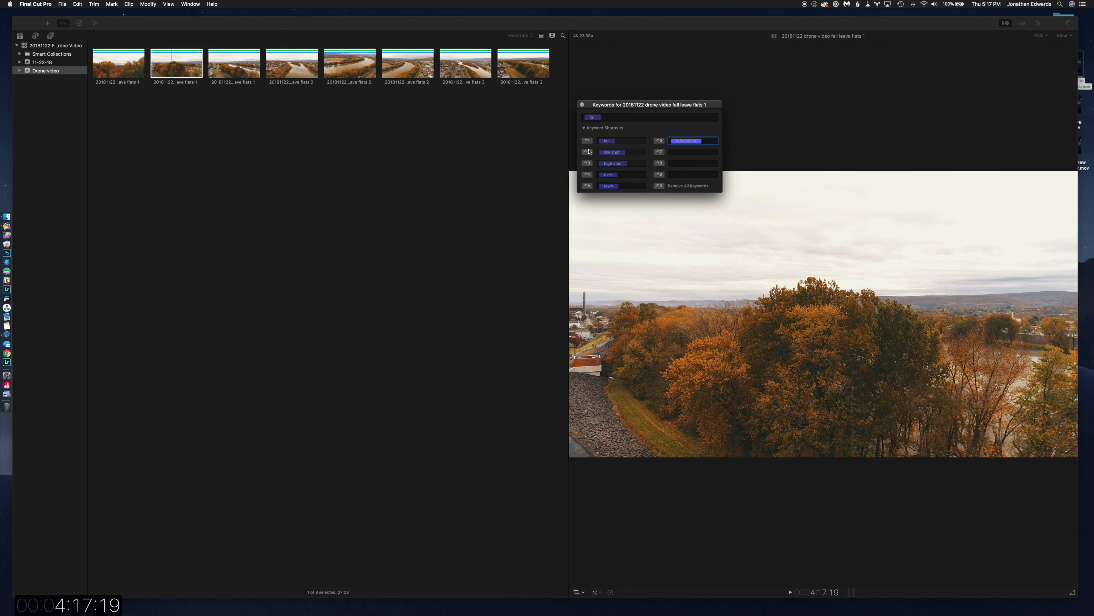
{"action": "left_click", "coordinate": [588, 152]}
{"action": "left_click", "coordinate": [588, 175]}
{"action": "left_click", "coordinate": [188, 66]}
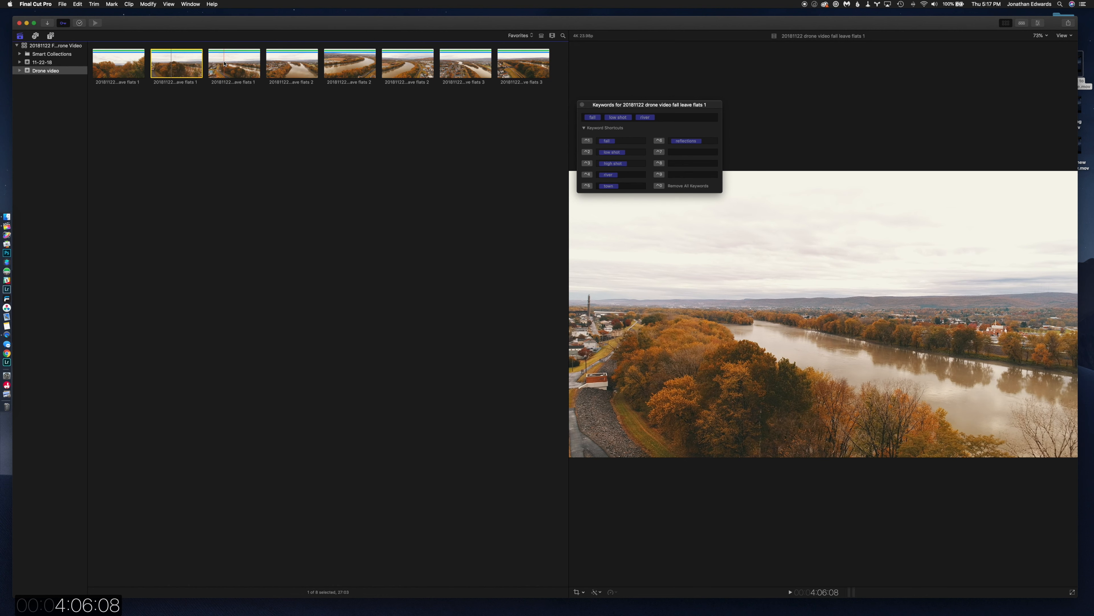
{"action": "left_click", "coordinate": [659, 143]}
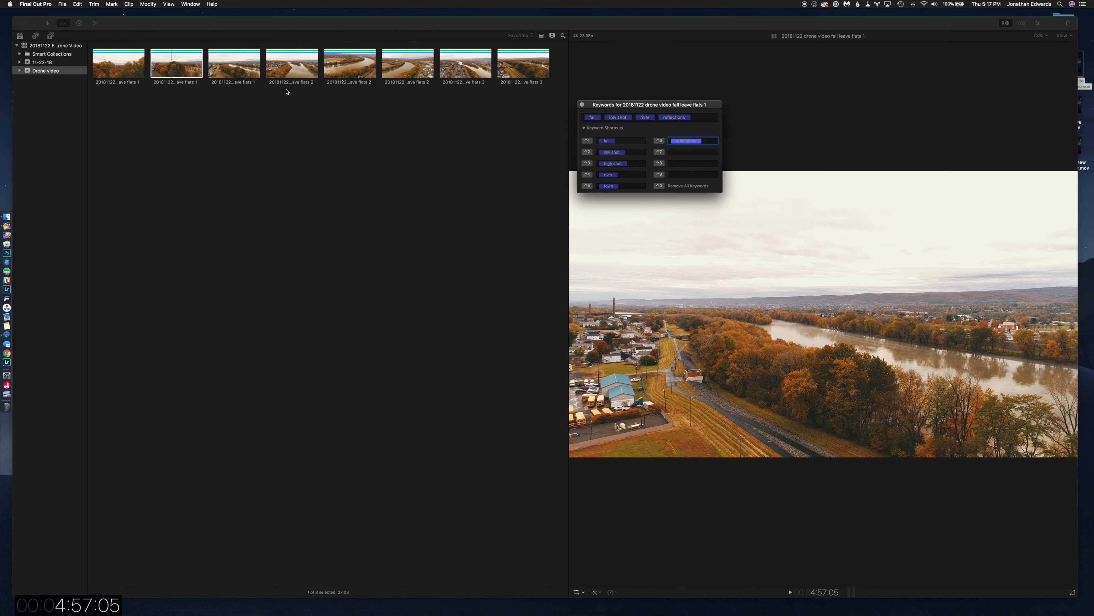
Tag the third flats 1 clip with high shot, fall and river, and the first flats 2 clip with high shot, river, fall and town.
{"action": "left_click", "coordinate": [247, 71]}
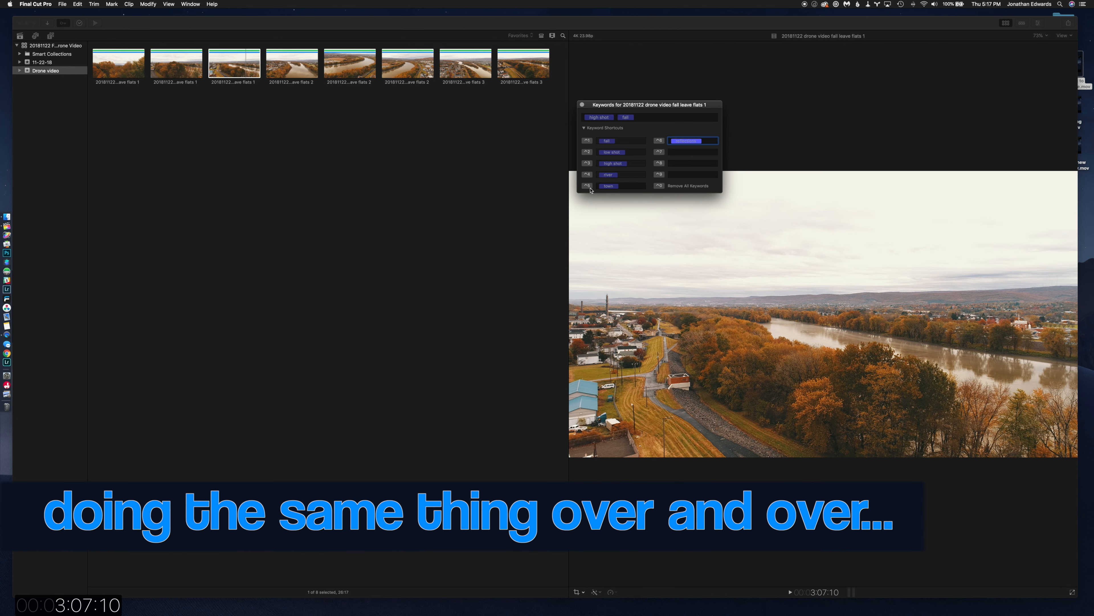
{"action": "left_click", "coordinate": [589, 174]}
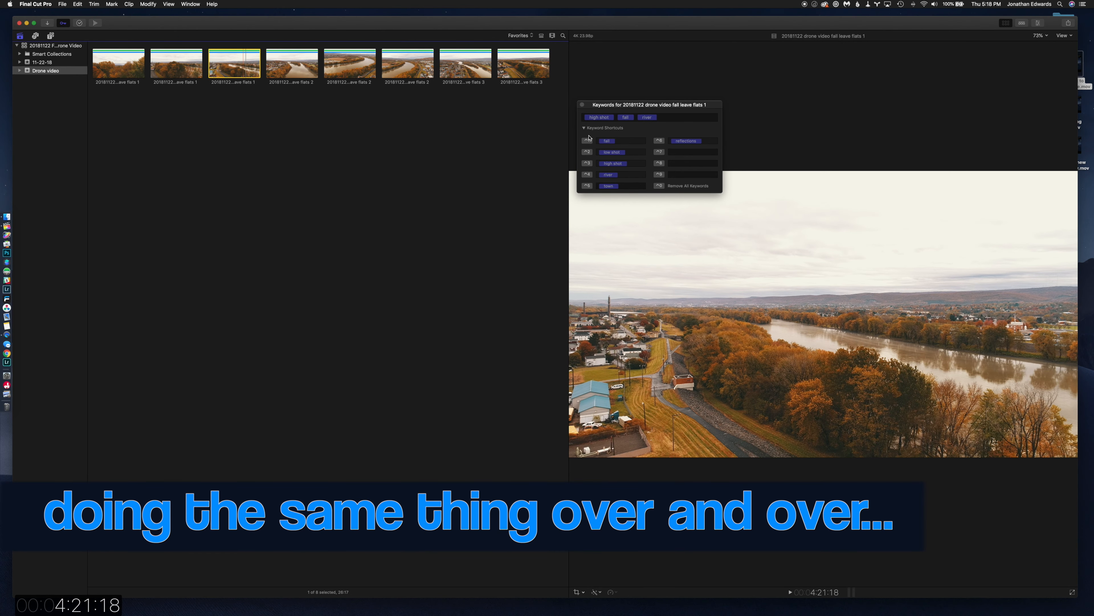
{"action": "left_click", "coordinate": [301, 69]}
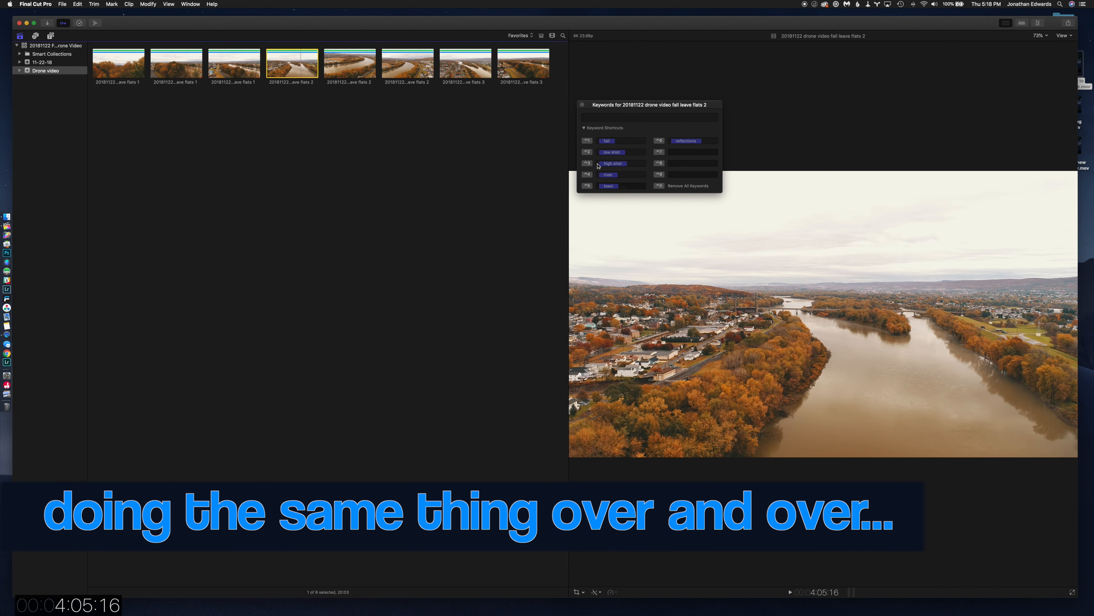
{"action": "left_click", "coordinate": [588, 163]}
{"action": "left_click", "coordinate": [588, 175]}
{"action": "key", "text": "ctrl+1"}
{"action": "key", "text": "ctrl+5"}
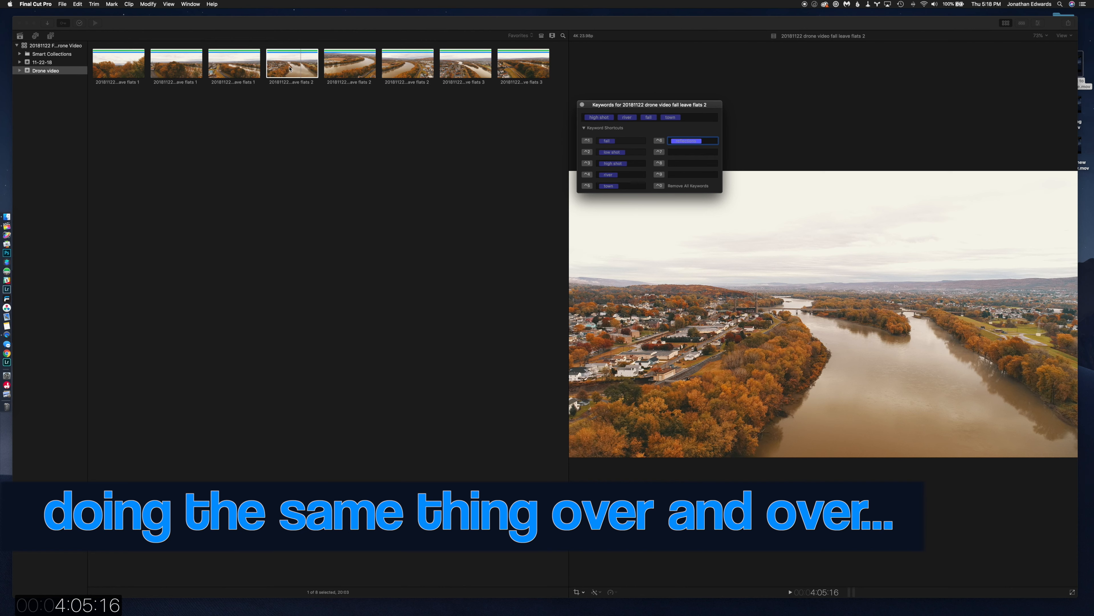
Tag the second flats 2 clip with the keywords fall, high shot, river and reflections.
{"action": "left_click", "coordinate": [353, 72]}
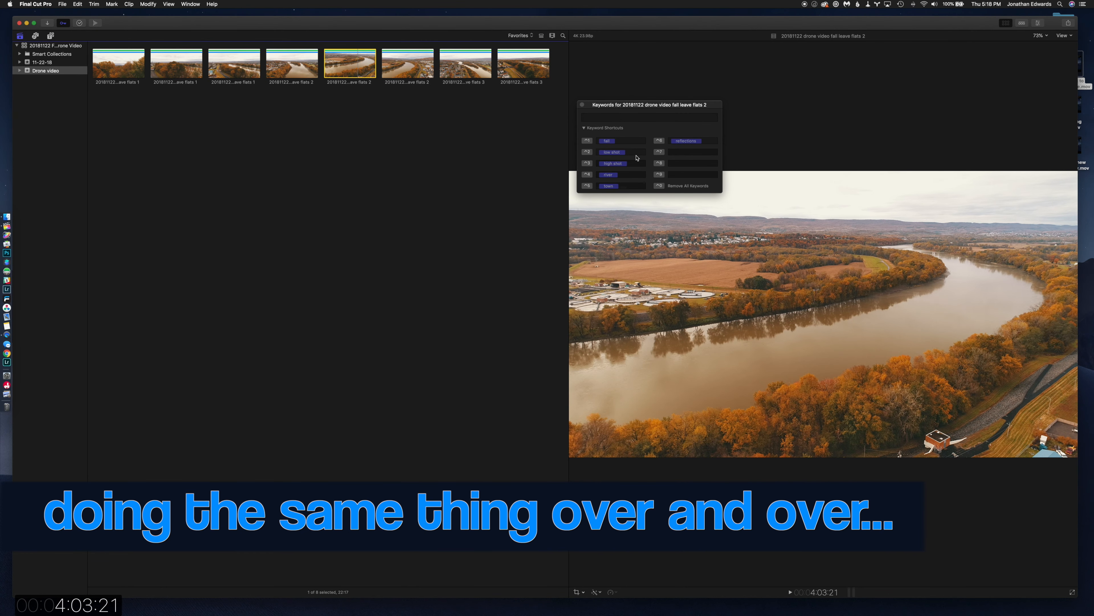
{"action": "left_click", "coordinate": [588, 141]}
{"action": "left_click", "coordinate": [588, 163]}
{"action": "left_click", "coordinate": [587, 174]}
{"action": "left_click", "coordinate": [661, 142]}
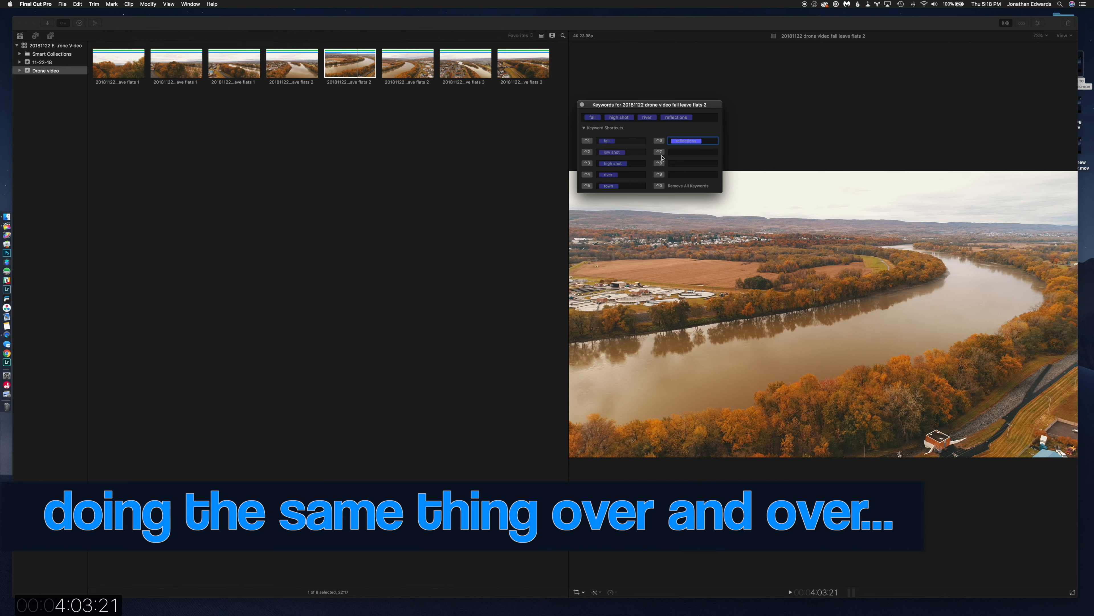
Tag the third flats 2 clip with the keywords high shot, town and river.
{"action": "left_click", "coordinate": [389, 57]}
{"action": "left_click", "coordinate": [694, 195]}
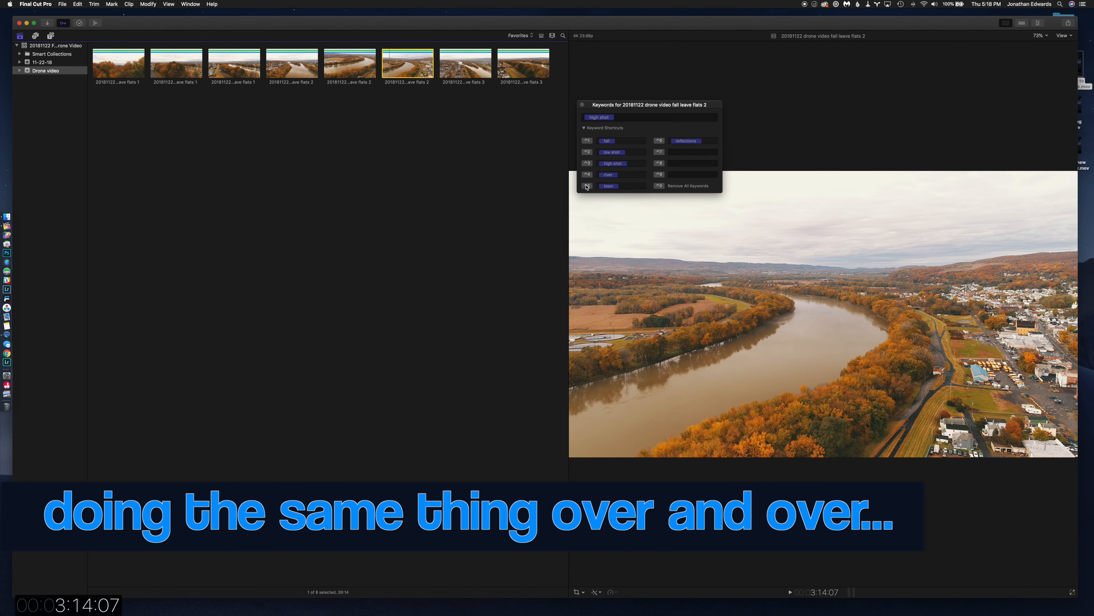
{"action": "left_click", "coordinate": [587, 186]}
{"action": "left_click", "coordinate": [587, 175]}
Tag the first flats 3 clip with the keywords fall, high shot, river and town.
{"action": "left_click", "coordinate": [467, 67]}
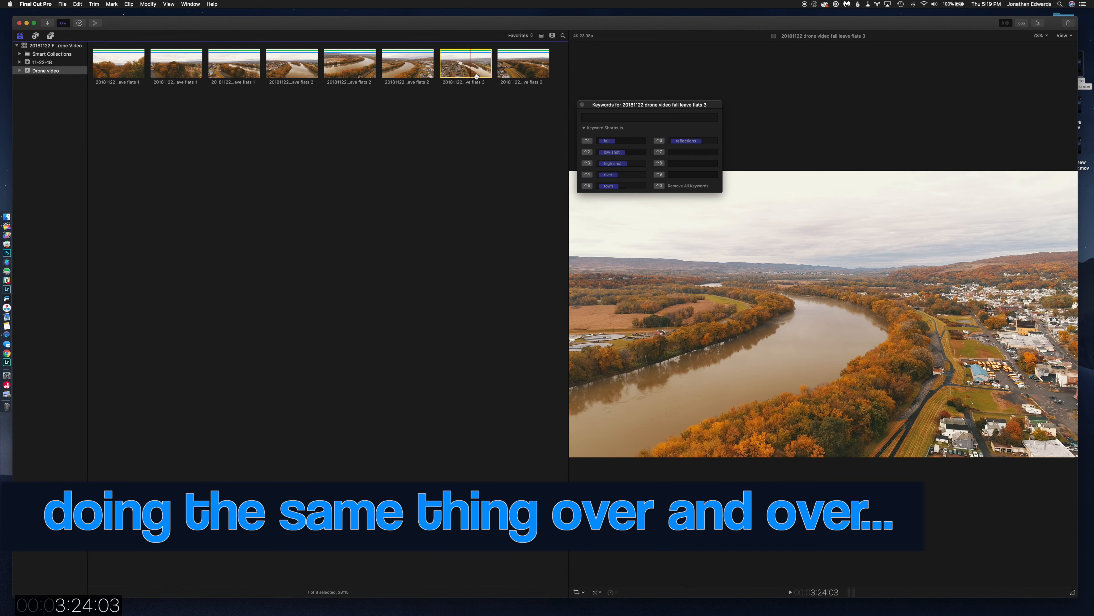
{"action": "left_click", "coordinate": [588, 141]}
{"action": "left_click", "coordinate": [587, 163]}
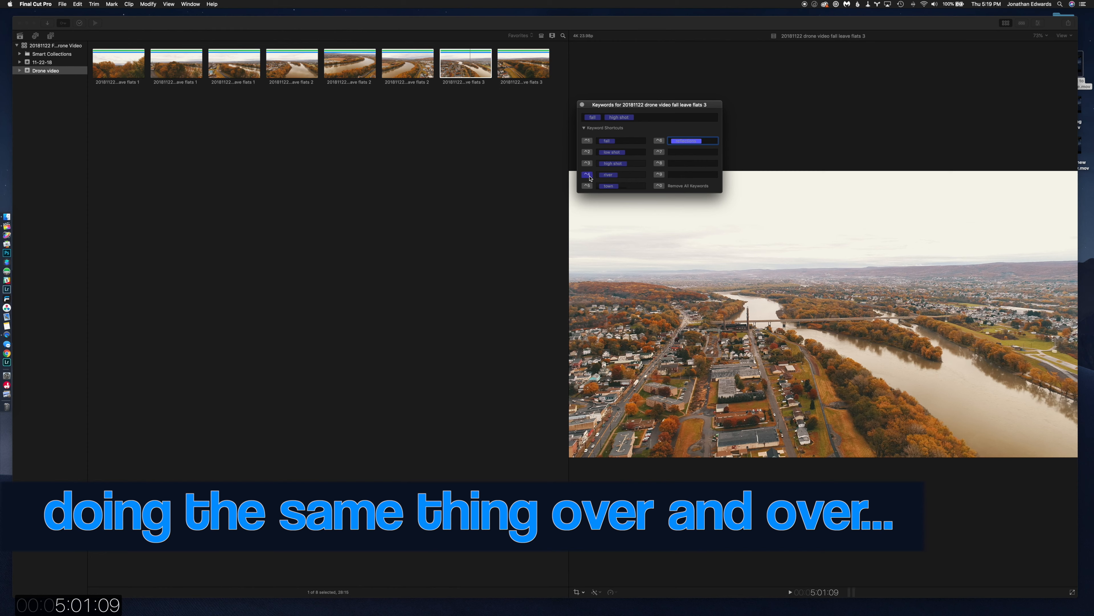
{"action": "left_click", "coordinate": [587, 175]}
{"action": "left_click", "coordinate": [587, 186]}
Tag the last flats 3 clip with low shot, fall and river, and close the keyword editor.
{"action": "left_click", "coordinate": [528, 68]}
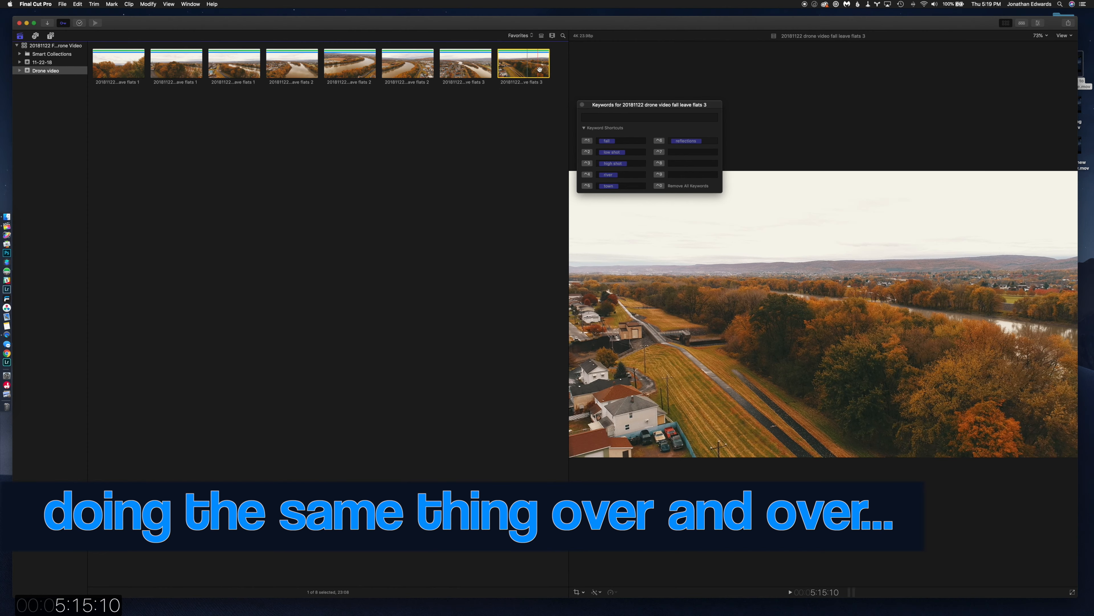
{"action": "left_click", "coordinate": [588, 152]}
{"action": "left_click", "coordinate": [587, 141]}
{"action": "left_click", "coordinate": [588, 175]}
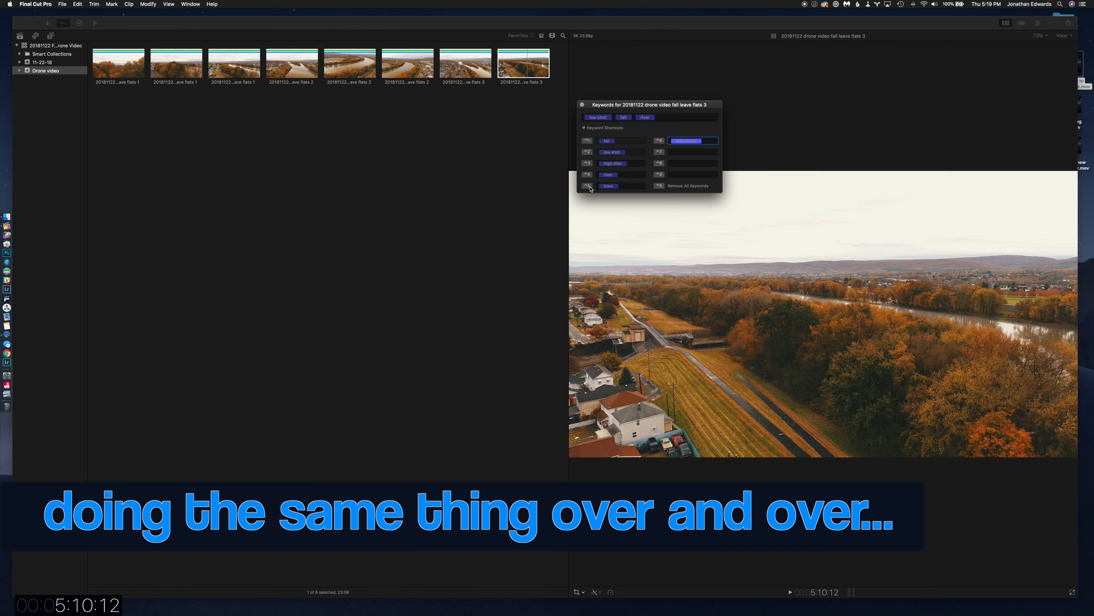
{"action": "left_click", "coordinate": [535, 69]}
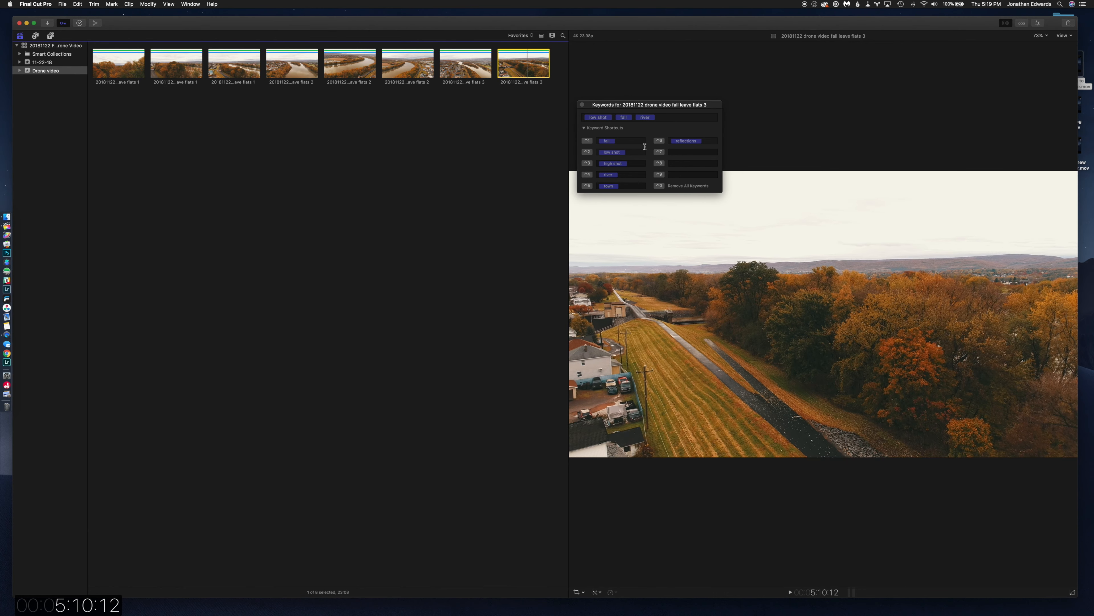
{"action": "left_click", "coordinate": [582, 105]}
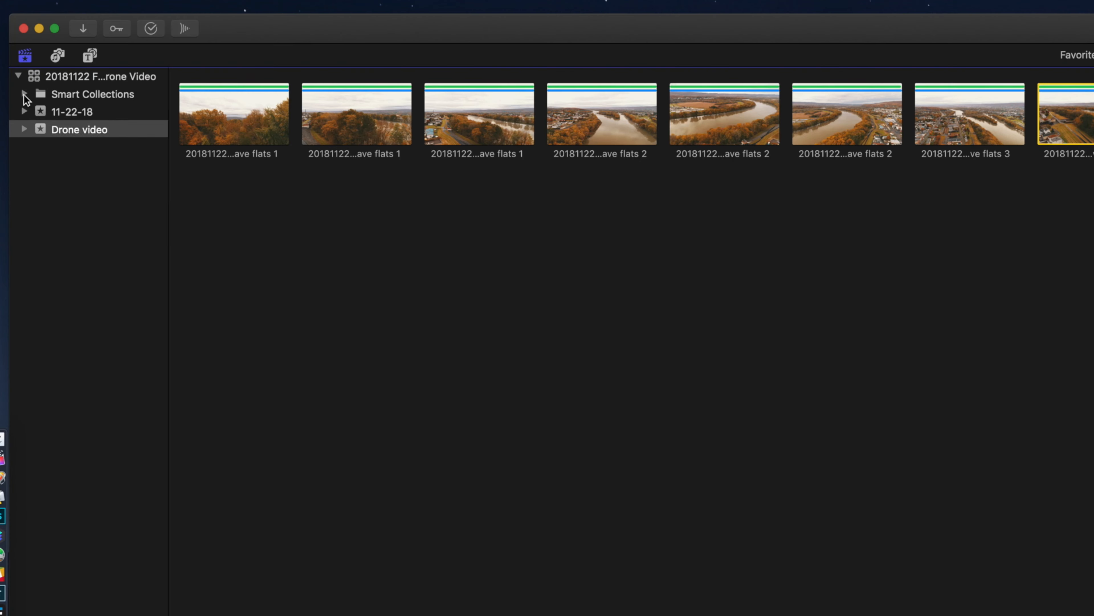
Open the rules of the All Video smart collection and disable both of its Media criteria.
{"action": "left_click", "coordinate": [19, 54]}
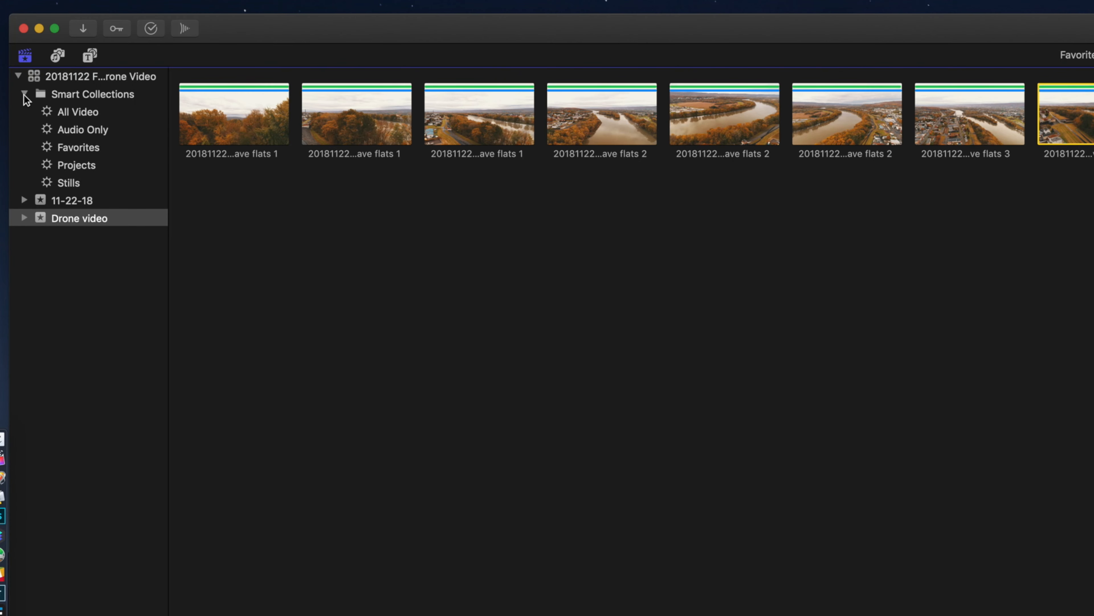
{"action": "left_click", "coordinate": [85, 111]}
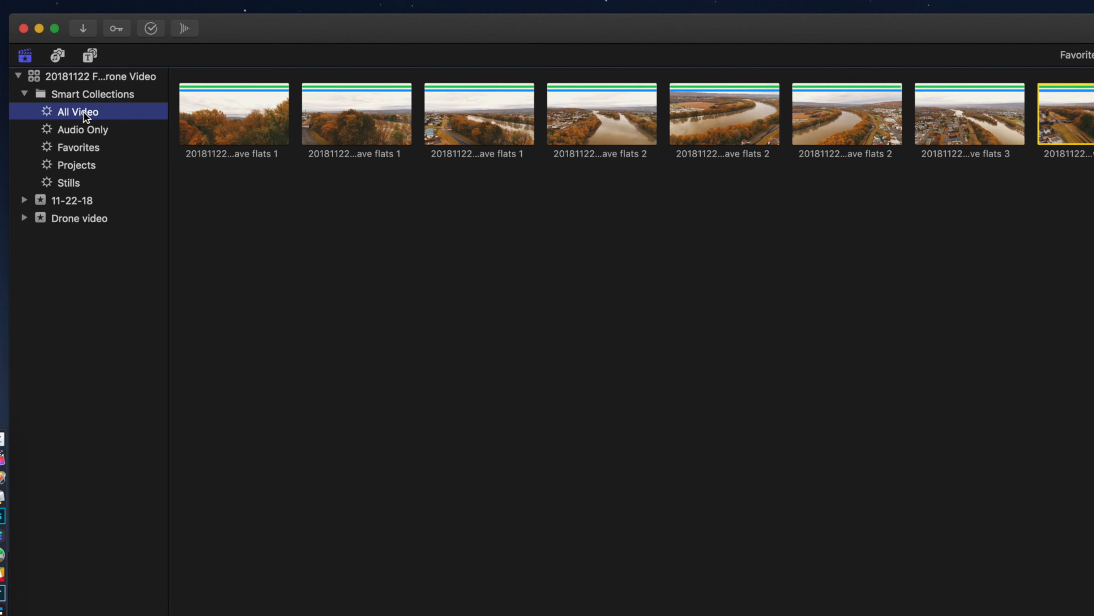
{"action": "double_click", "coordinate": [128, 114]}
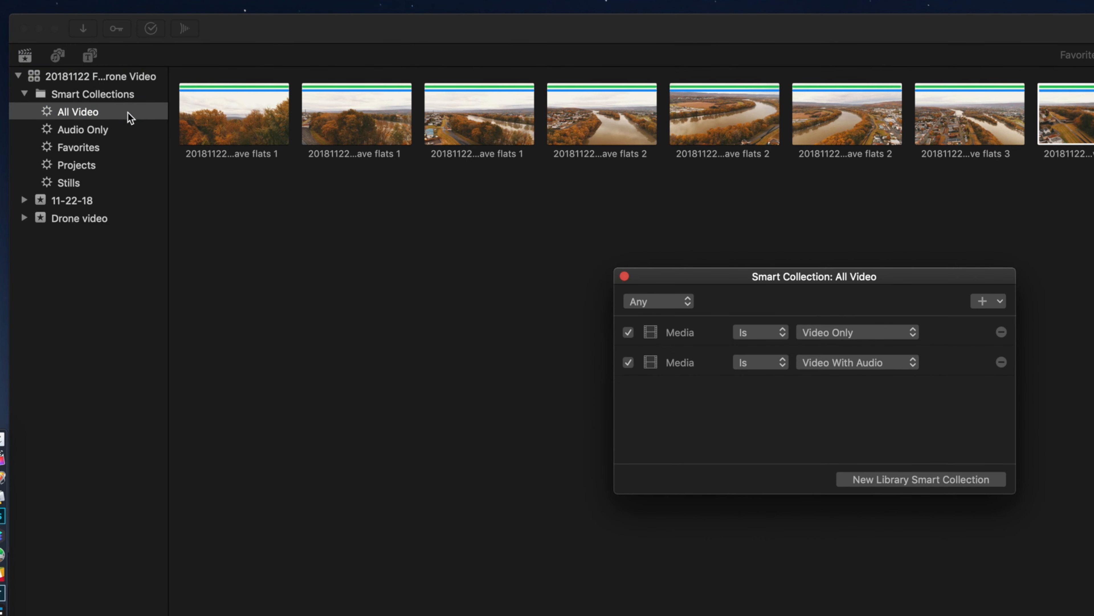
{"action": "left_click", "coordinate": [628, 362]}
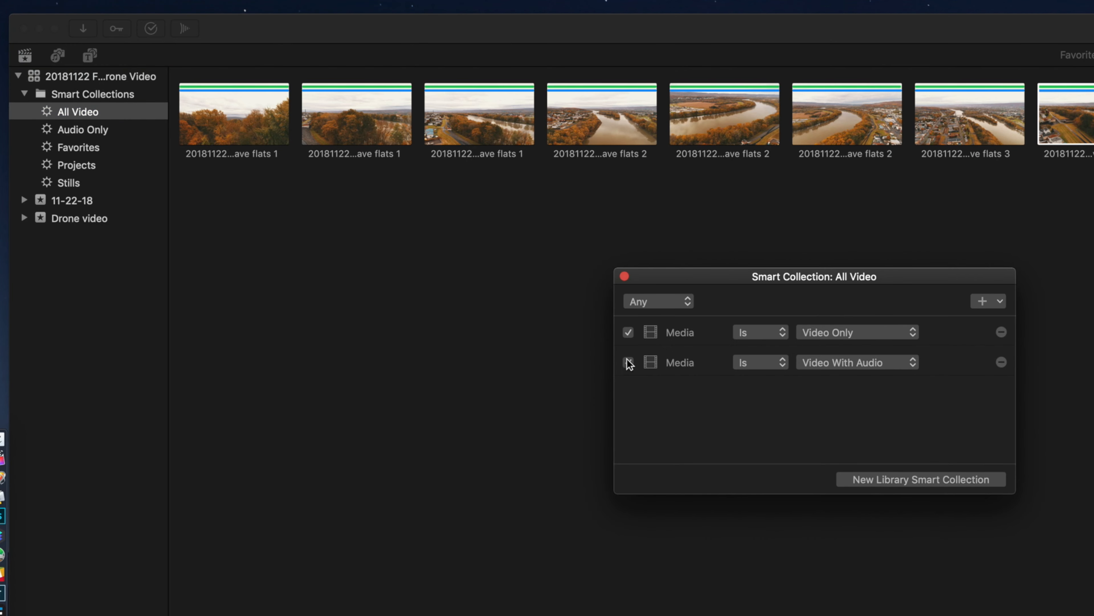
{"action": "left_click", "coordinate": [628, 332]}
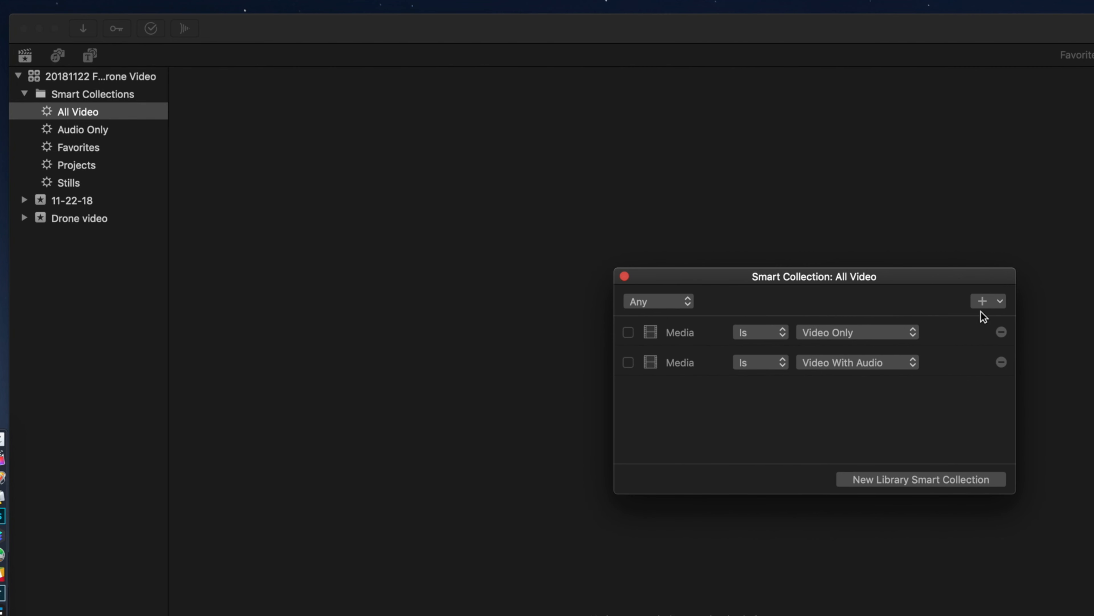
Add a Keywords criterion to the All Video smart collection and uncheck all of its keywords.
{"action": "left_click", "coordinate": [999, 304]}
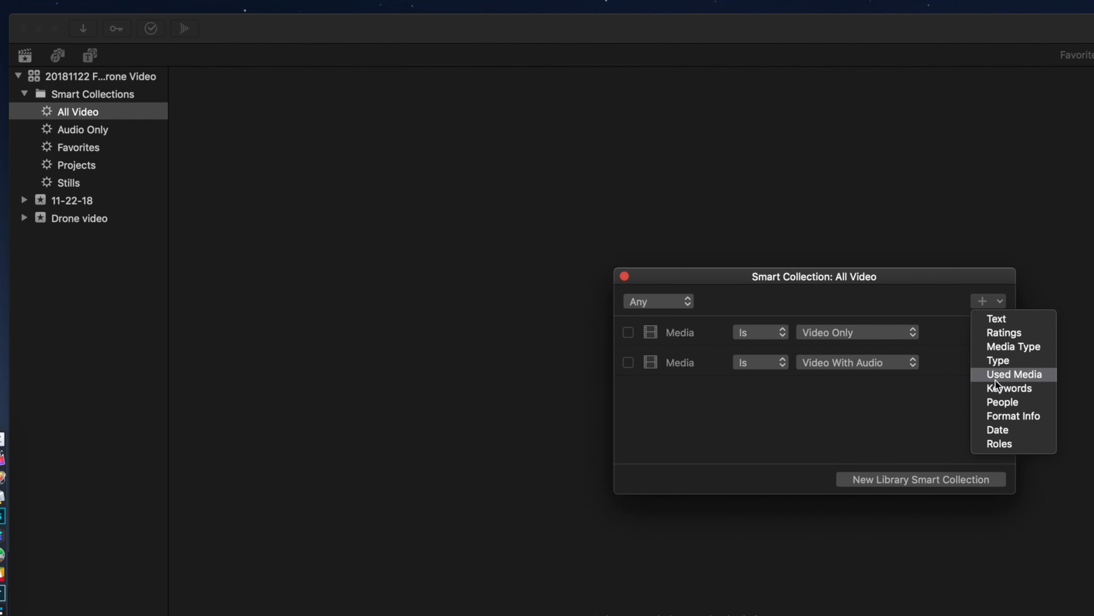
{"action": "left_click", "coordinate": [993, 388]}
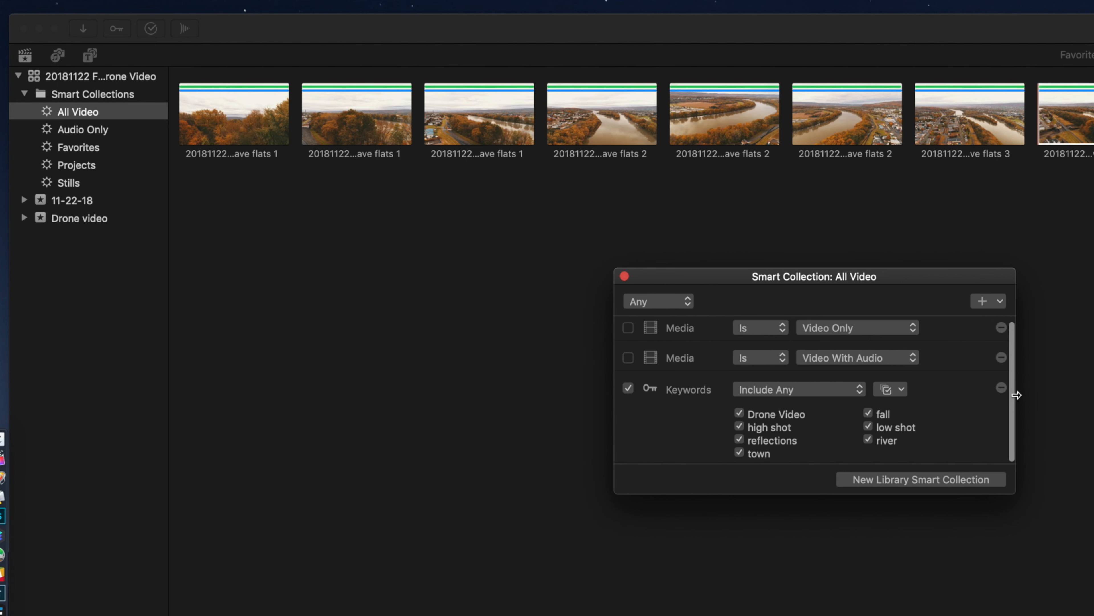
{"action": "left_click", "coordinate": [898, 390]}
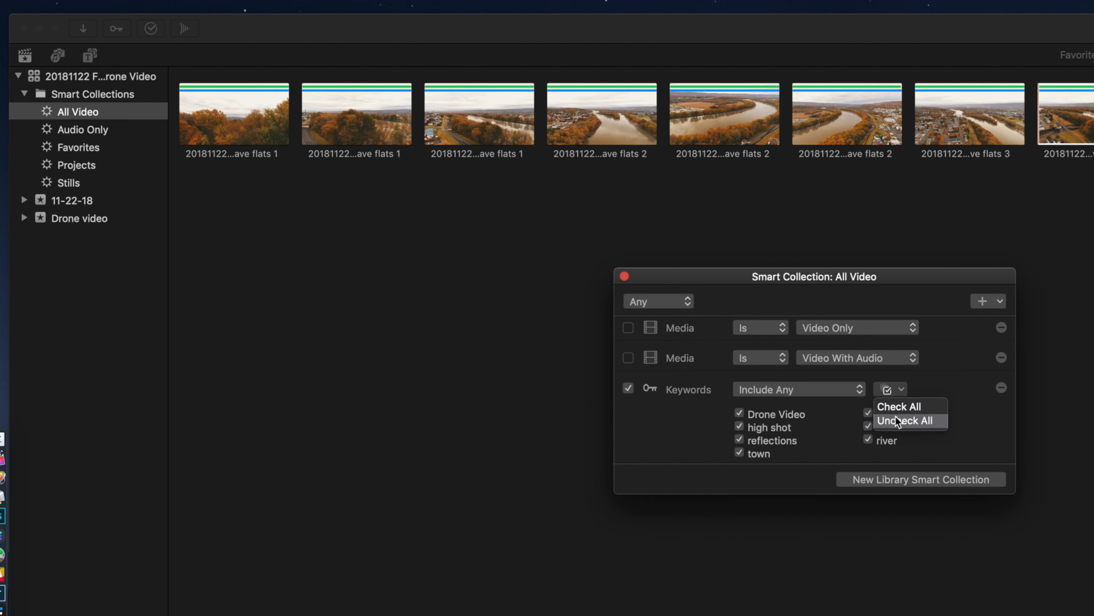
{"action": "left_click", "coordinate": [912, 418]}
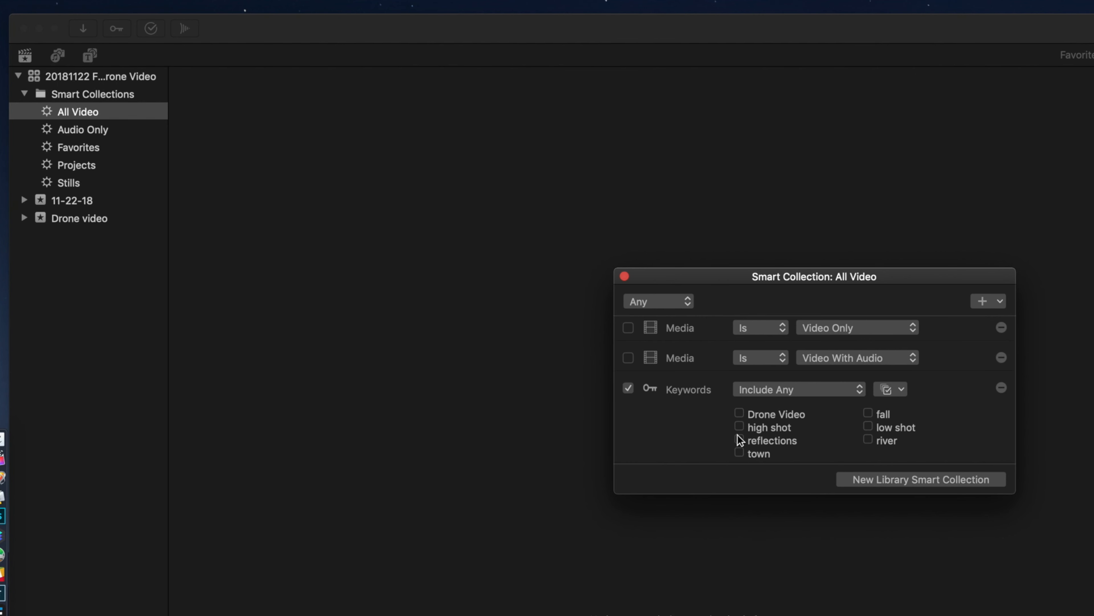
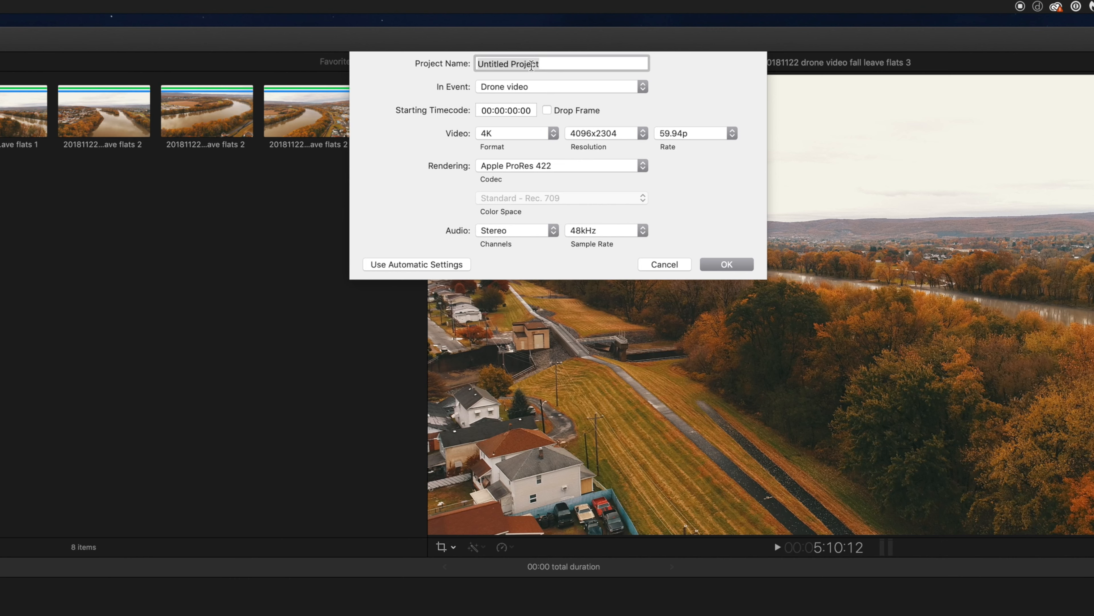
Name the new project Fall Drone video in Plymouth PA.
{"action": "type", "text": "Fall"}
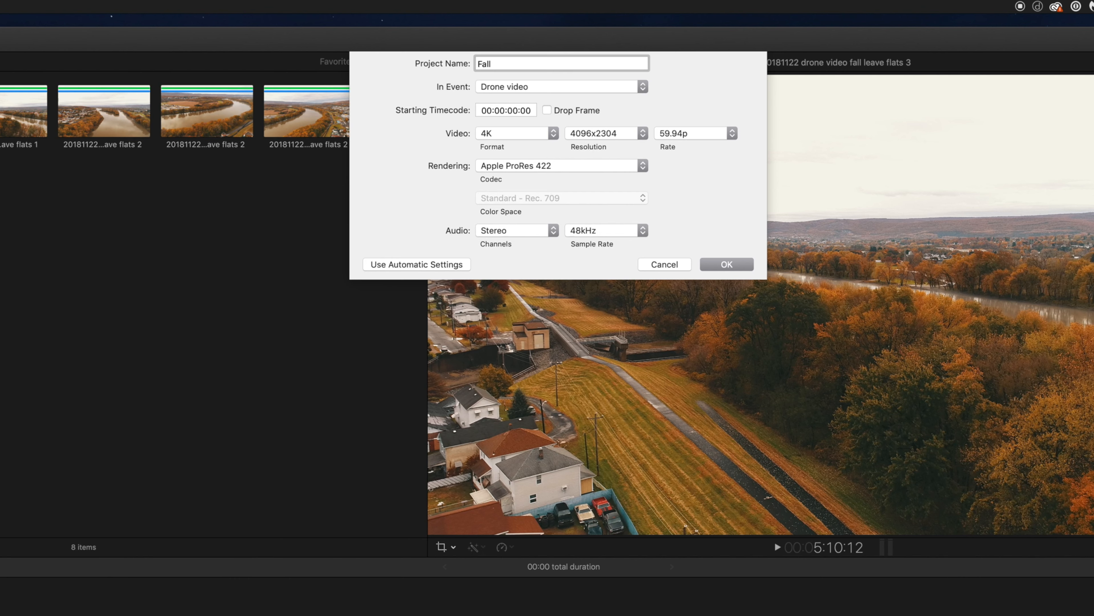
{"action": "type", "text": "Drone"}
{"action": "type", "text": "video din"}
{"action": "key", "text": "BackSpace"}
{"action": "key", "text": "BackSpace"}
{"action": "key", "text": "BackSpace"}
{"action": "key", "text": "BackSpace"}
{"action": "type", "text": "in Plymouth PA"}
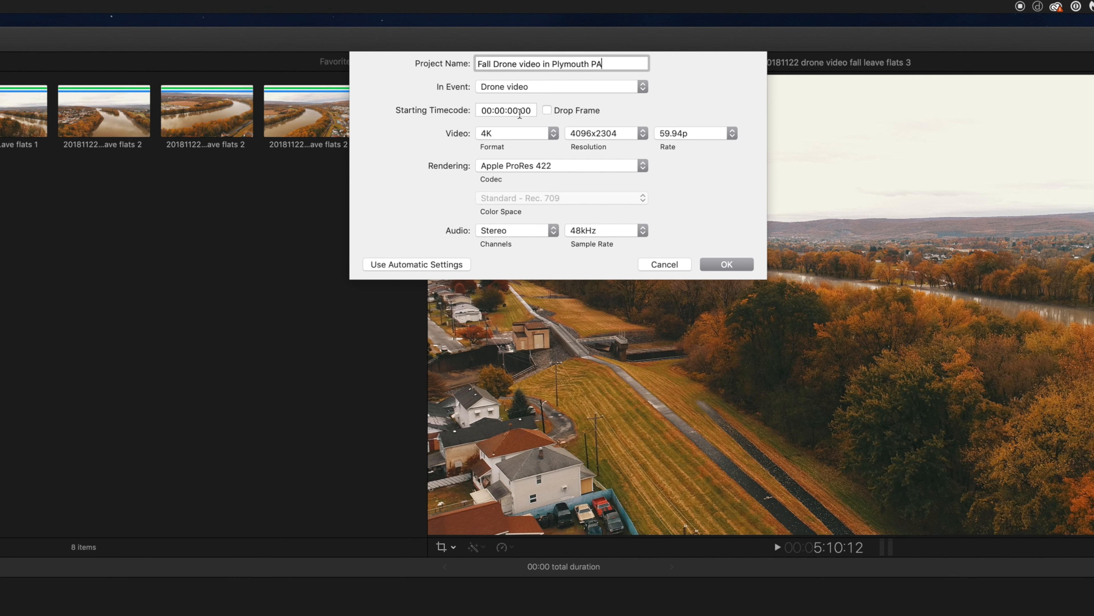
Set the project's video to 4K format, 3840x2160 resolution and a 23.98p rate, and create the project.
{"action": "left_click", "coordinate": [732, 134]}
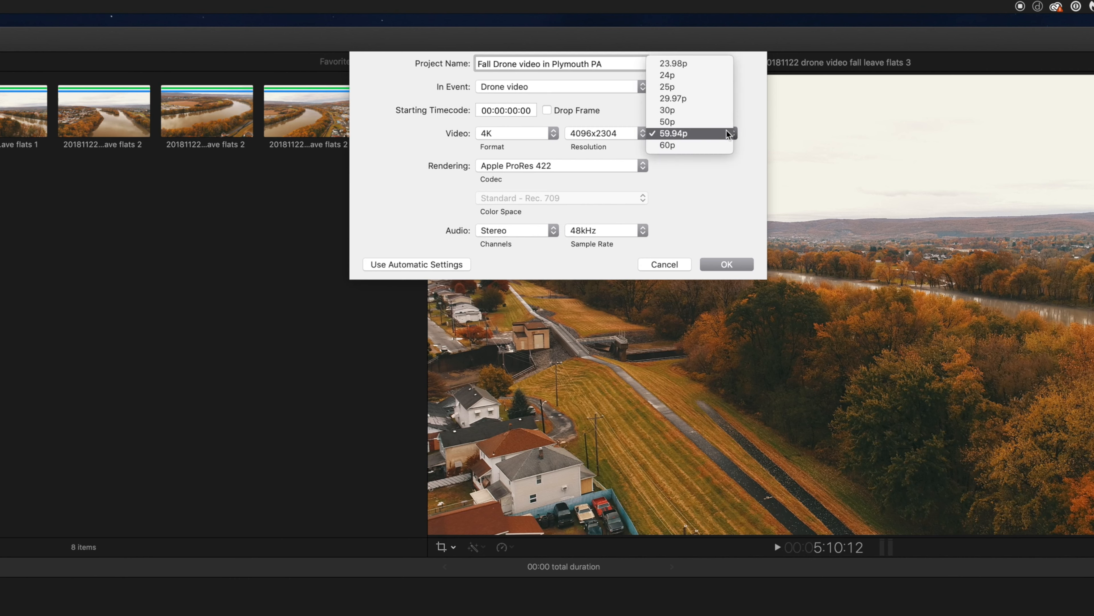
{"action": "left_click", "coordinate": [674, 63]}
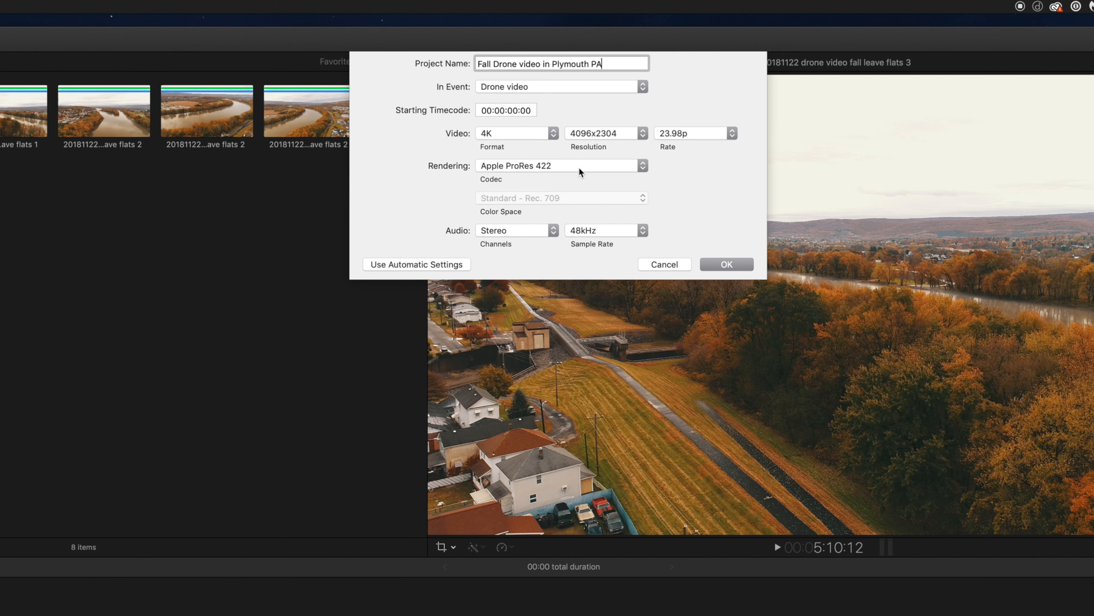
{"action": "left_click", "coordinate": [551, 133]}
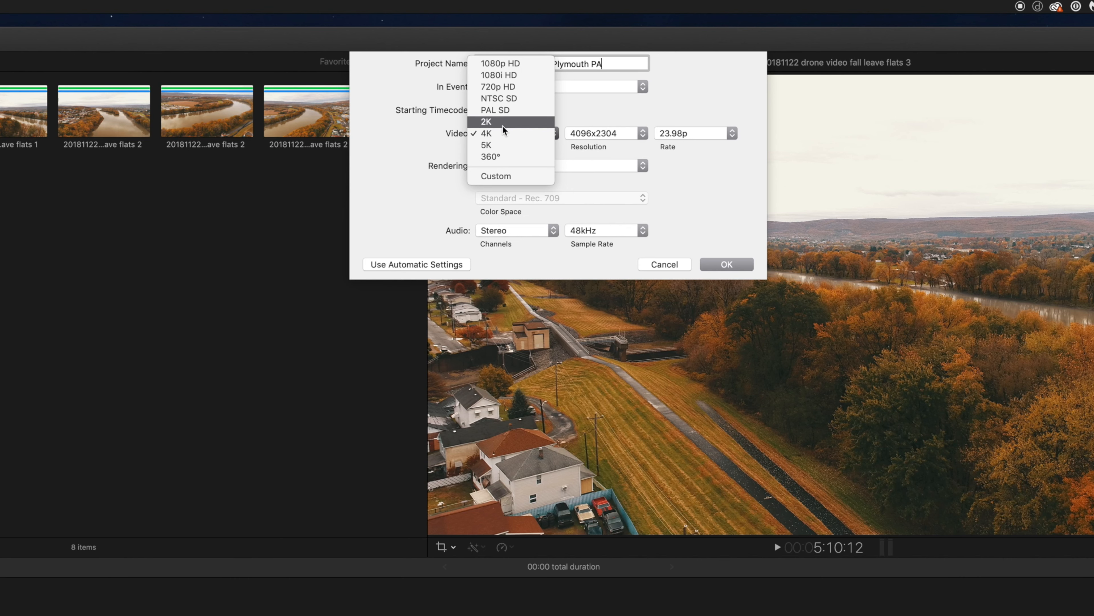
{"action": "left_click", "coordinate": [587, 130]}
{"action": "left_click", "coordinate": [587, 130]}
{"action": "left_click", "coordinate": [578, 126]}
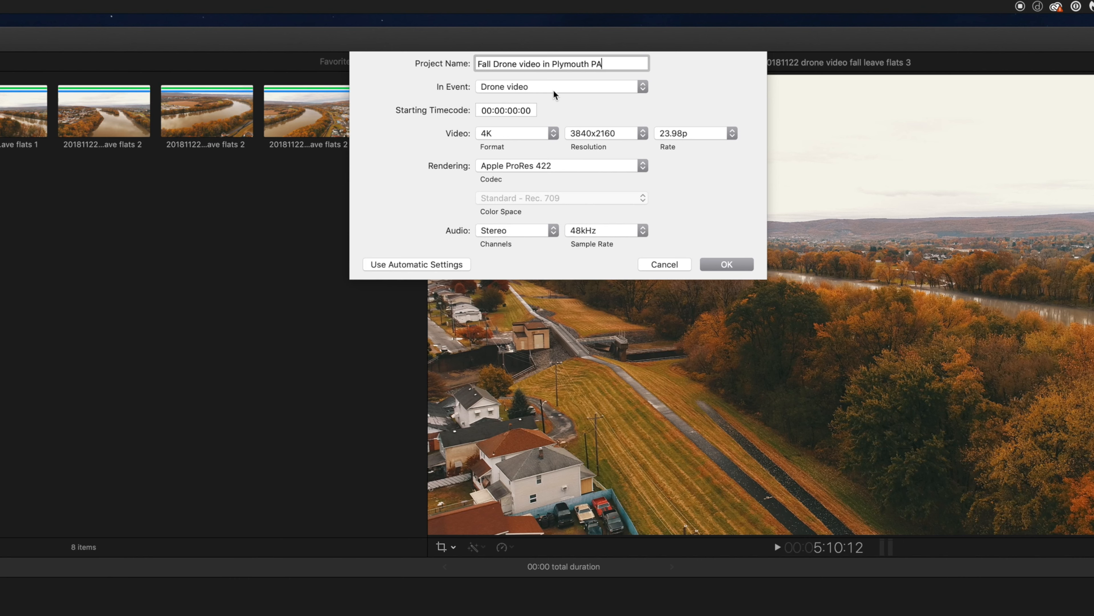
{"action": "left_click", "coordinate": [727, 264]}
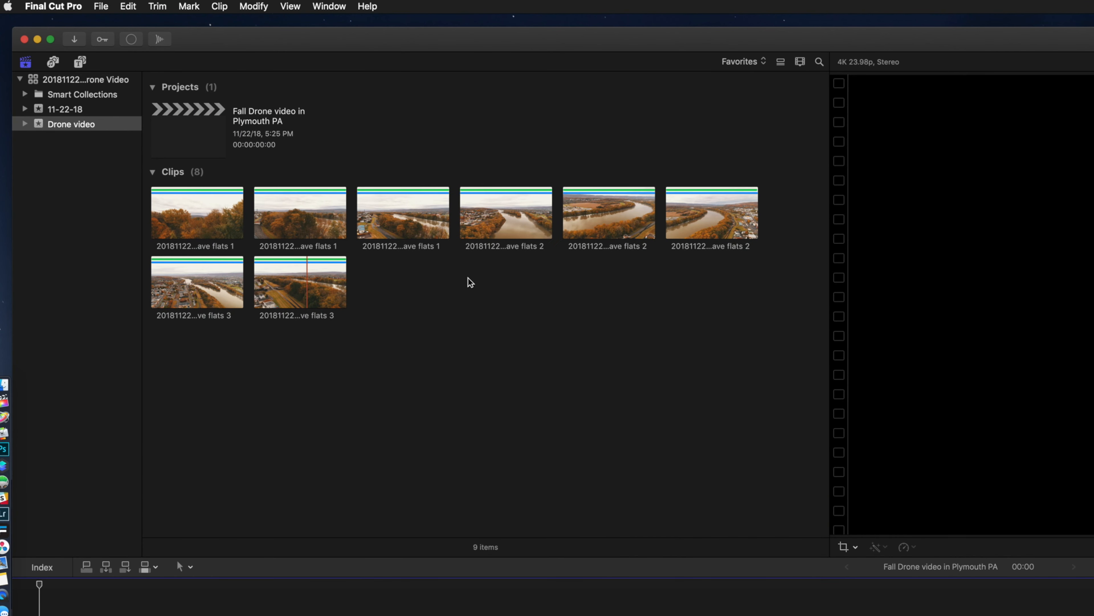
{"action": "left_click", "coordinate": [275, 124]}
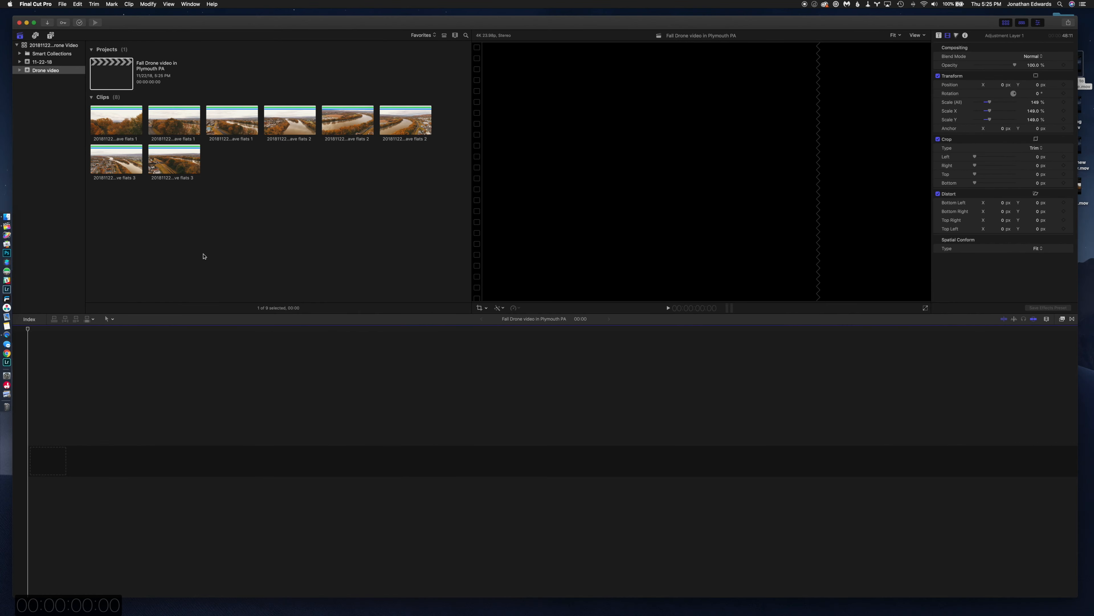
{"action": "left_click", "coordinate": [123, 120]}
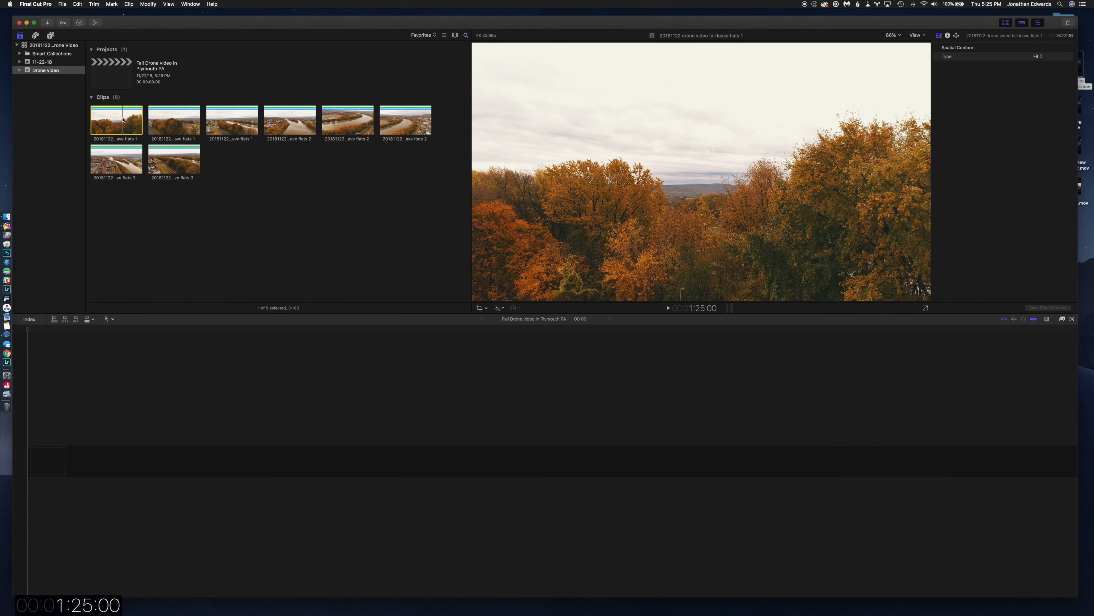
{"action": "left_click", "coordinate": [163, 162], "text": "shift"}
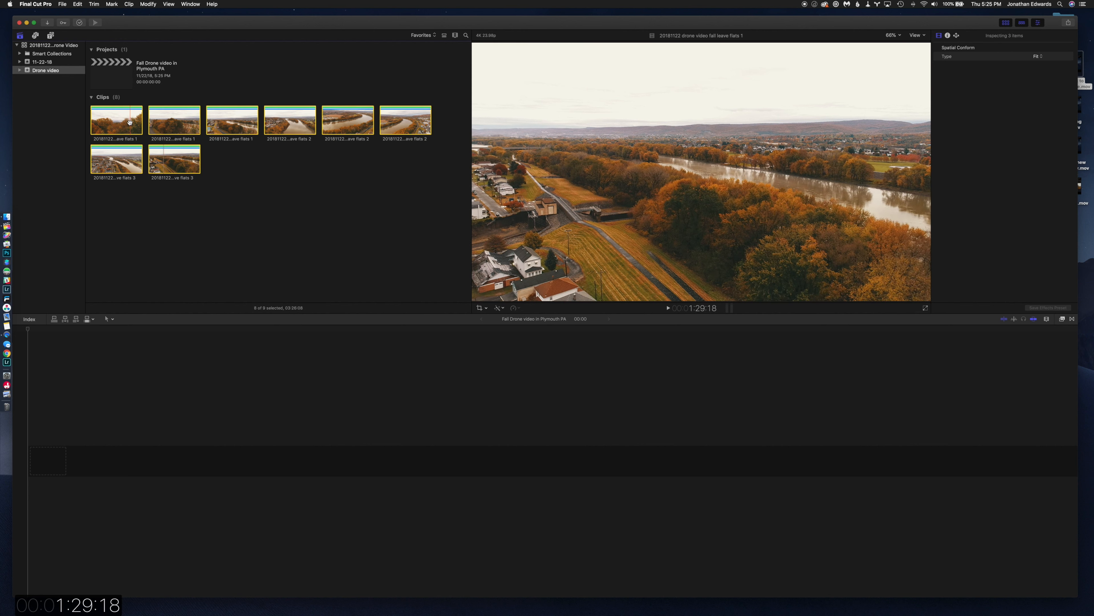
{"action": "left_click", "coordinate": [230, 176]}
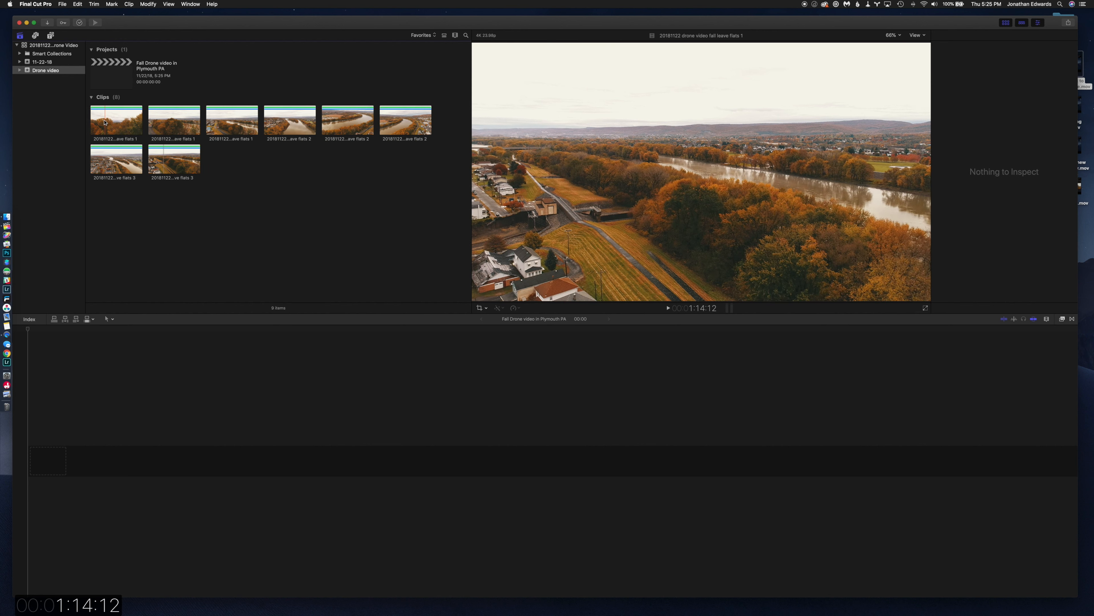
Select all eight favorite clips in the Drone video event and append them to the project timeline.
{"action": "left_click", "coordinate": [104, 122]}
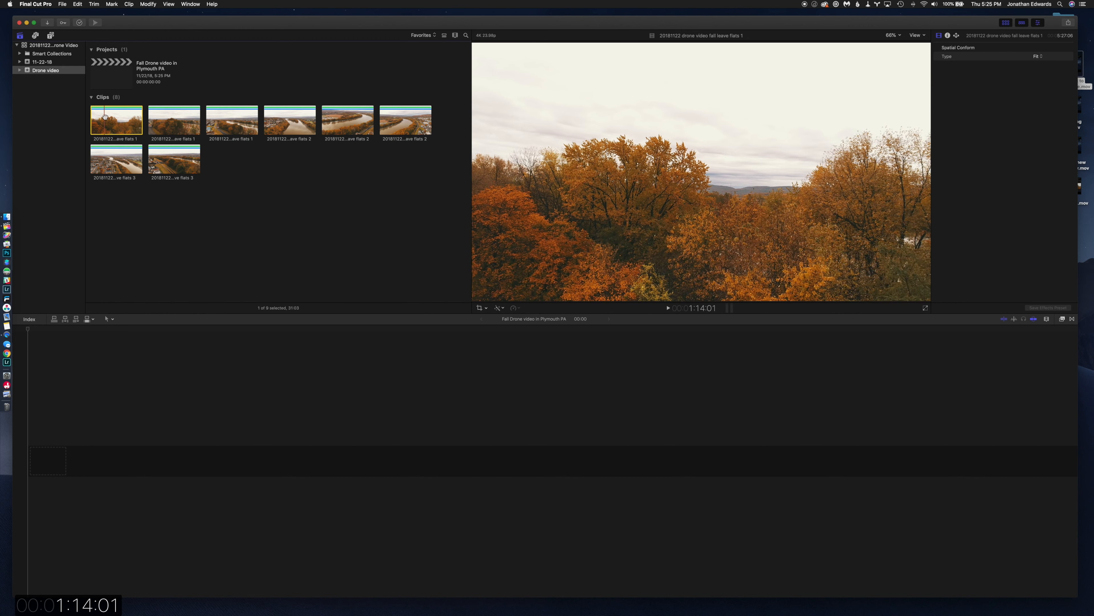
{"action": "left_click", "coordinate": [174, 162], "text": "shift"}
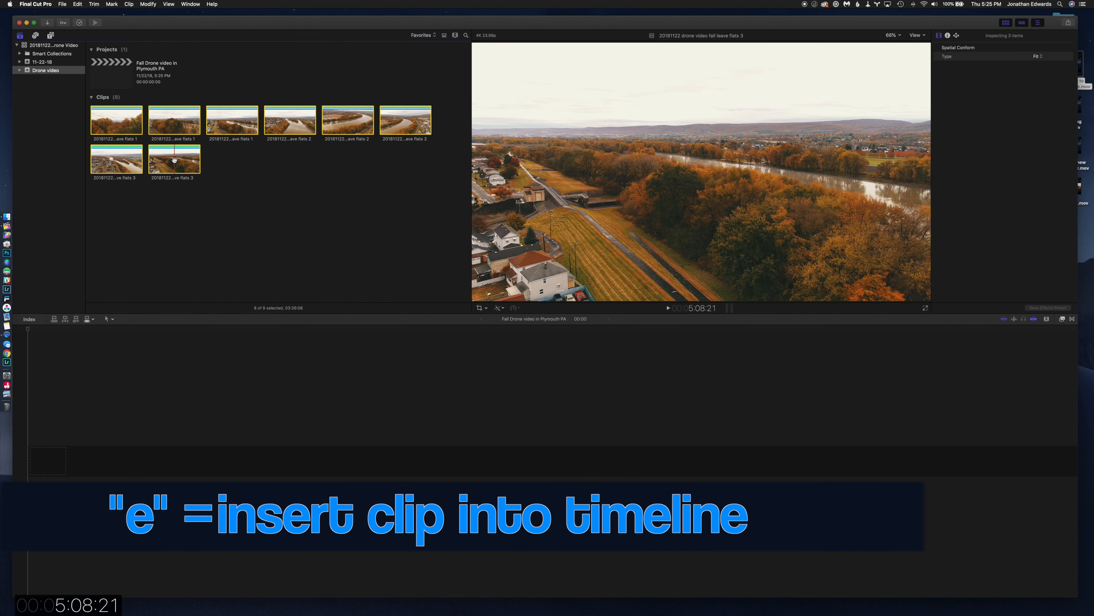
{"action": "key", "text": "e"}
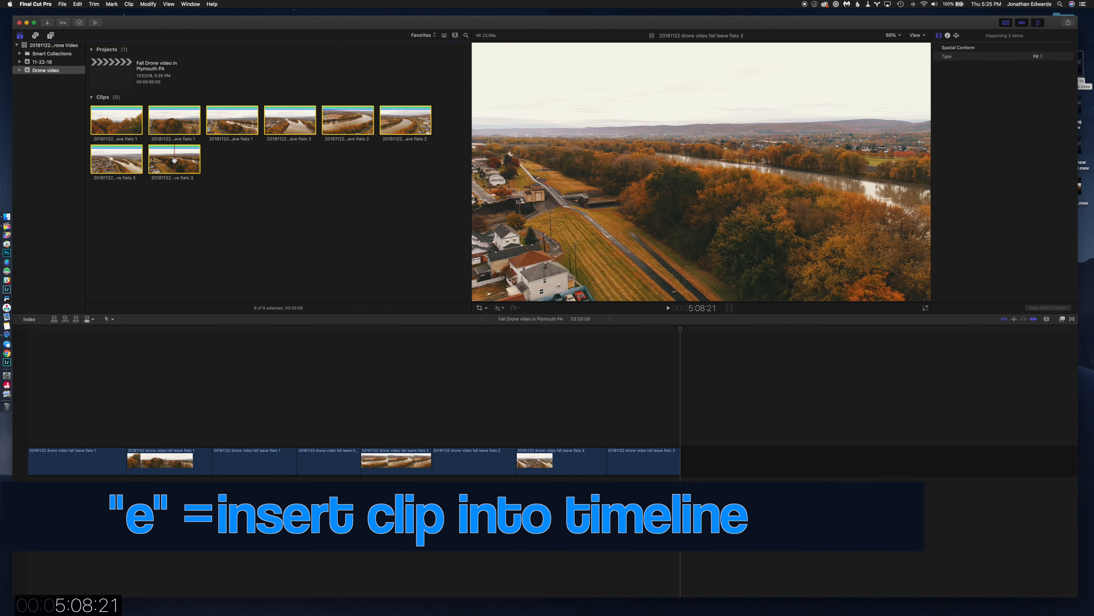
{"action": "left_click", "coordinate": [106, 387]}
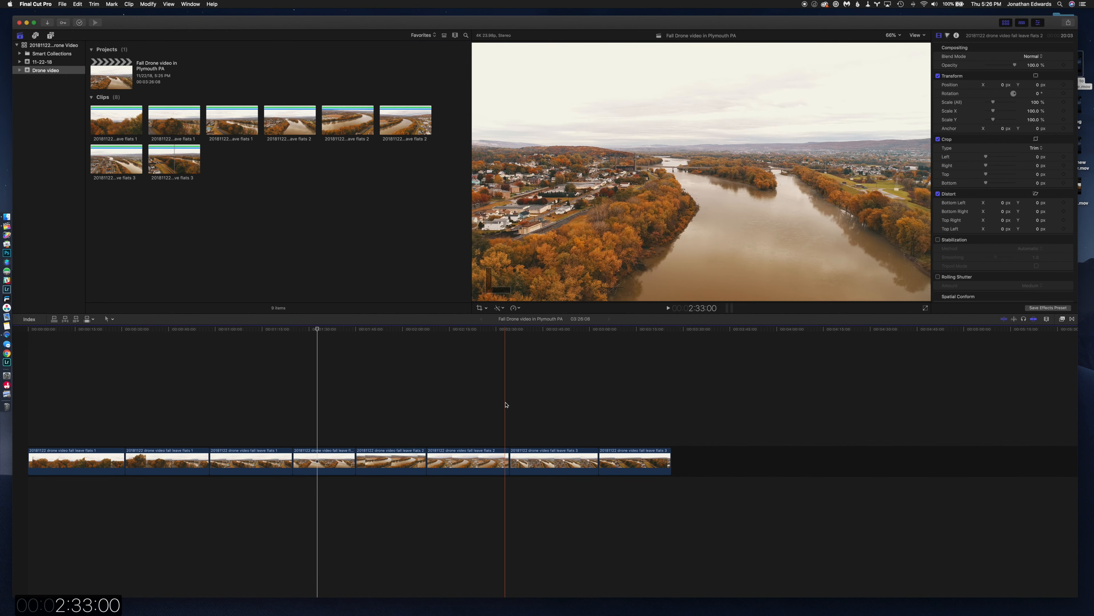
Create a new event named Music in the drone video library.
{"action": "left_click", "coordinate": [288, 237]}
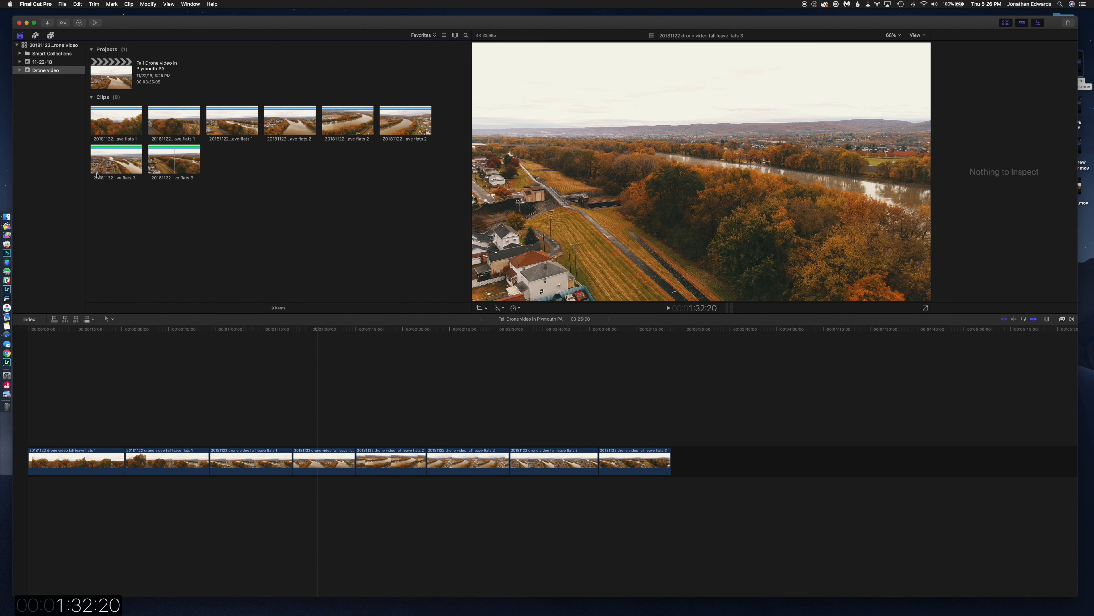
{"action": "right_click", "coordinate": [50, 107]}
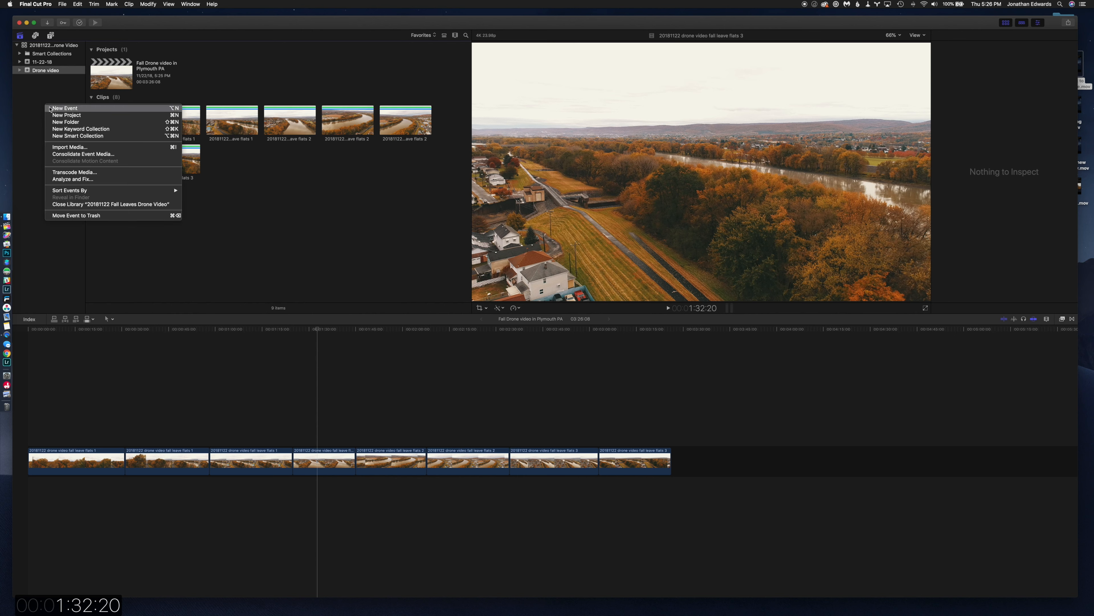
{"action": "left_click", "coordinate": [65, 108]}
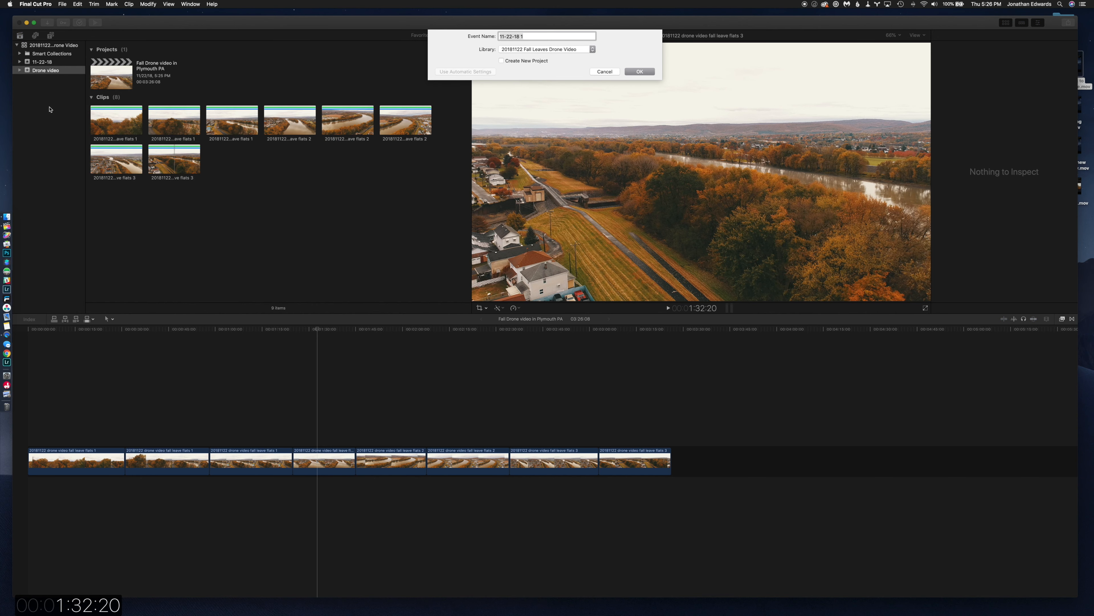
{"action": "type", "text": "Music"}
{"action": "key", "text": "Return"}
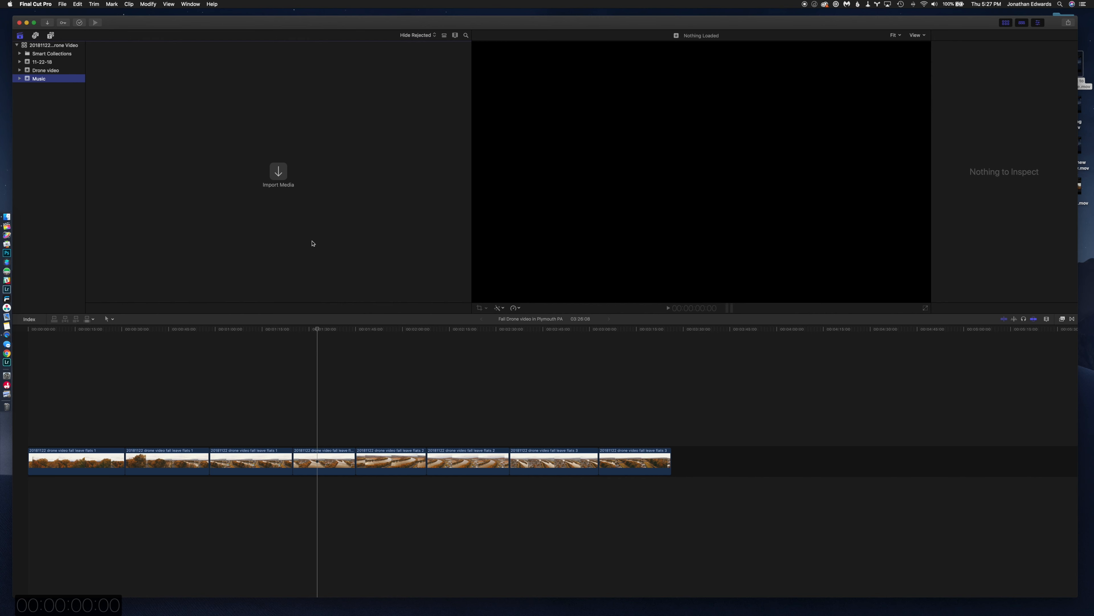
Switch to Finder, open the MUSIC folder in Movies and preview lossless_ultravioleteverything_instrumental.wav.
{"action": "left_click", "coordinate": [13, 220]}
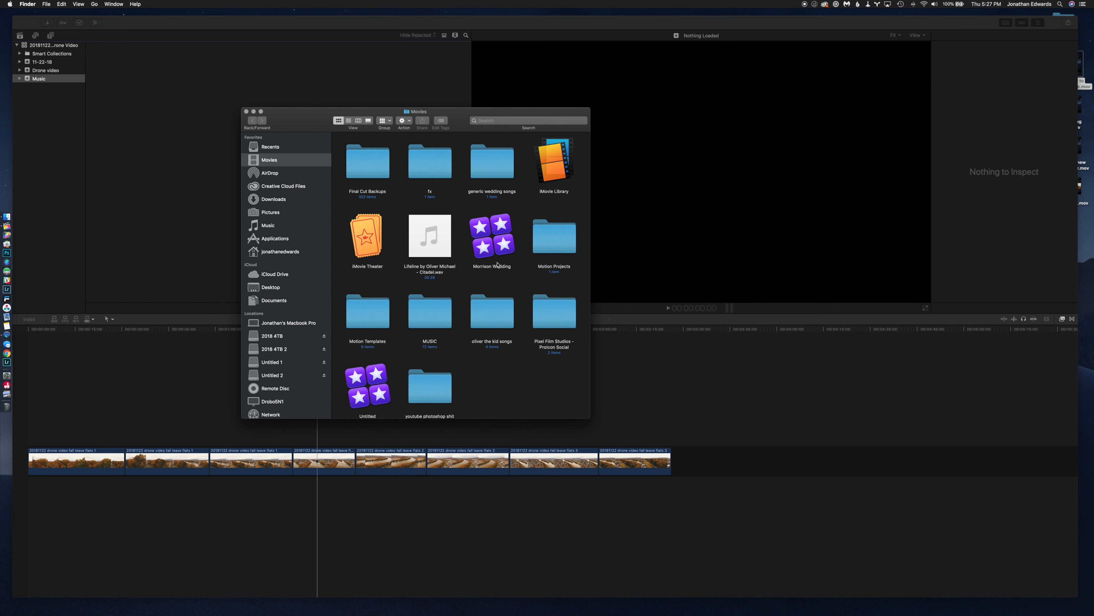
{"action": "double_click", "coordinate": [413, 316]}
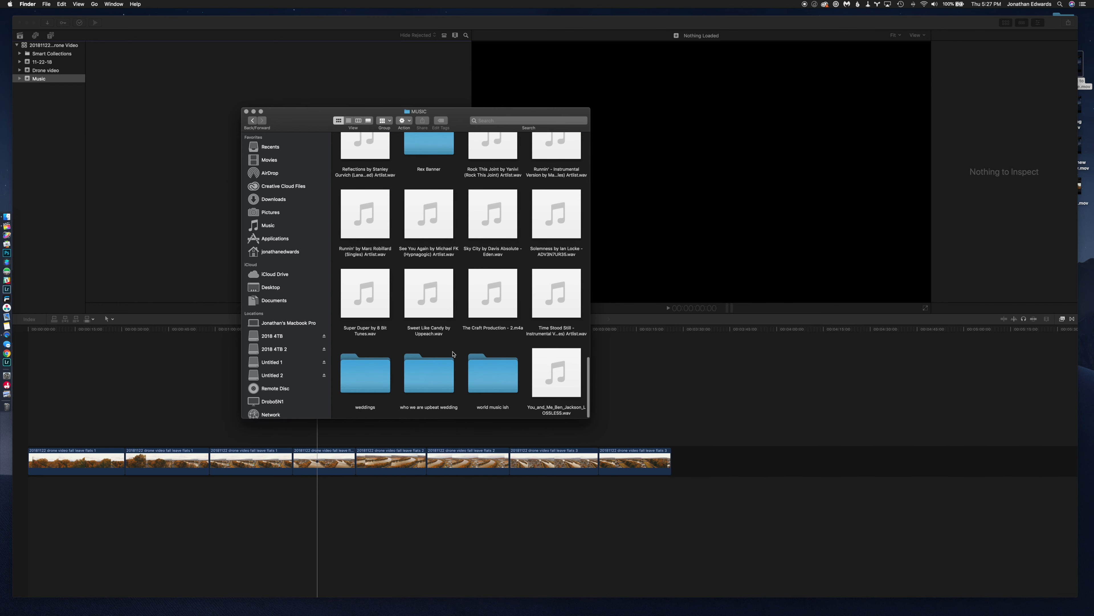
{"action": "scroll", "coordinate": [427, 336], "scroll_direction": "up", "scroll_amount": 5}
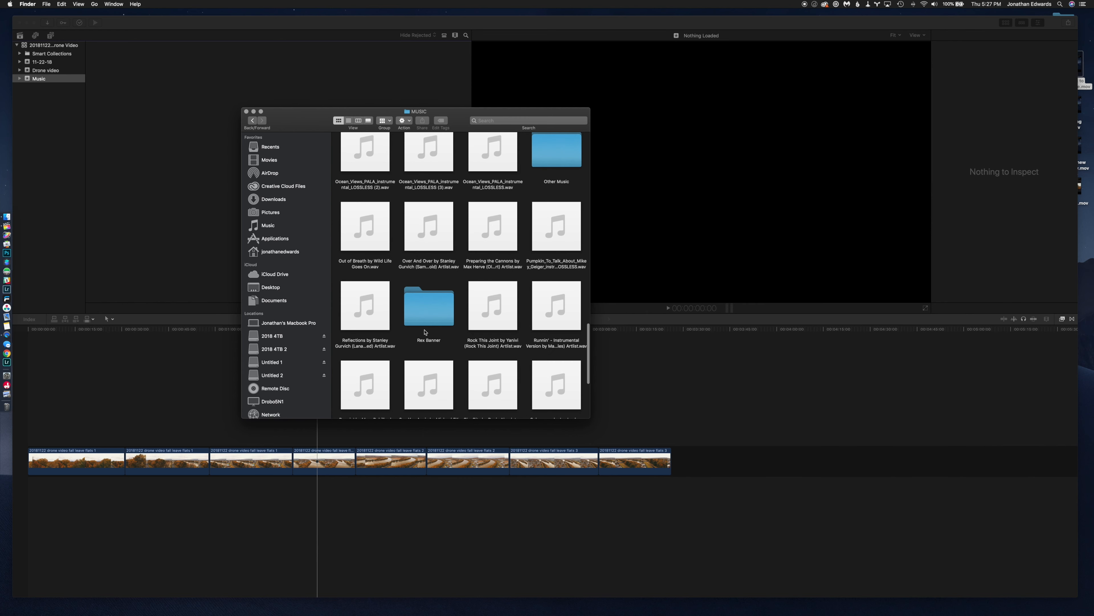
{"action": "scroll", "coordinate": [435, 322], "scroll_direction": "up", "scroll_amount": 5}
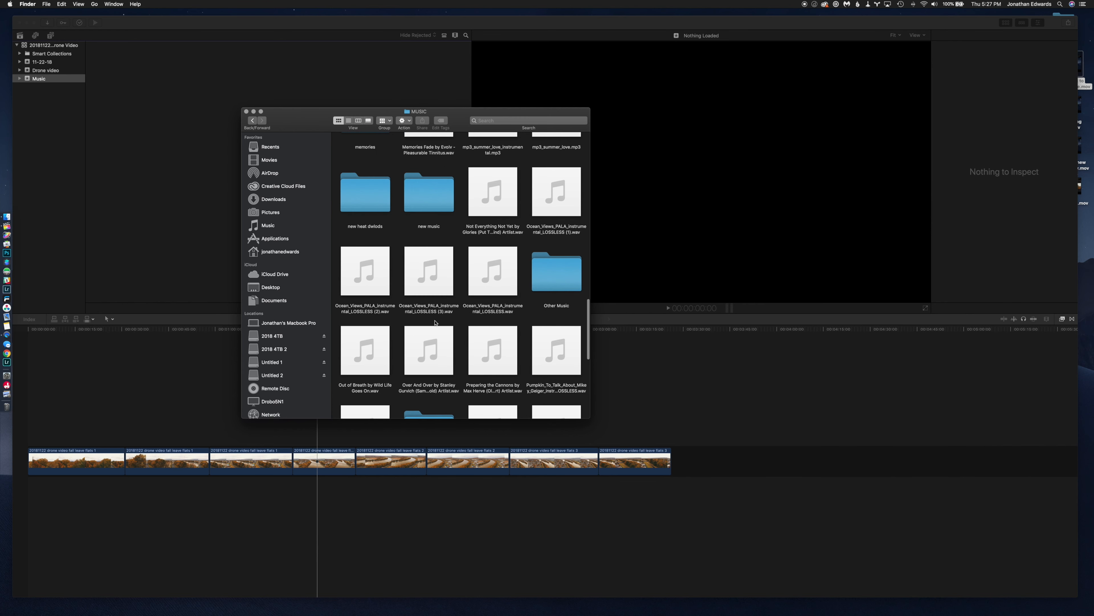
{"action": "scroll", "coordinate": [435, 322], "scroll_direction": "up", "scroll_amount": 5}
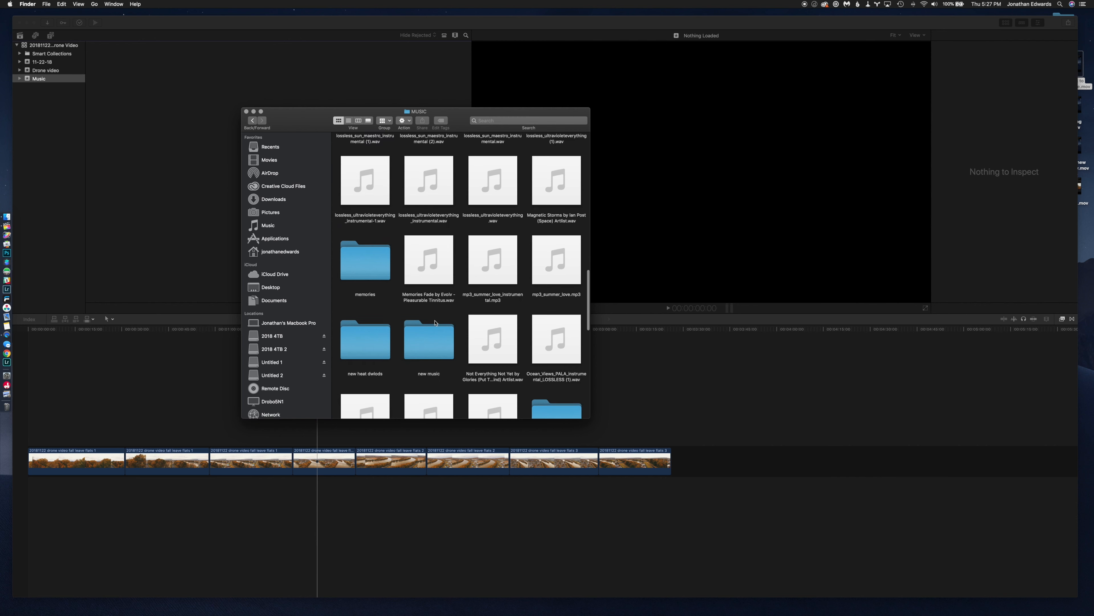
{"action": "scroll", "coordinate": [445, 318], "scroll_direction": "up", "scroll_amount": 3}
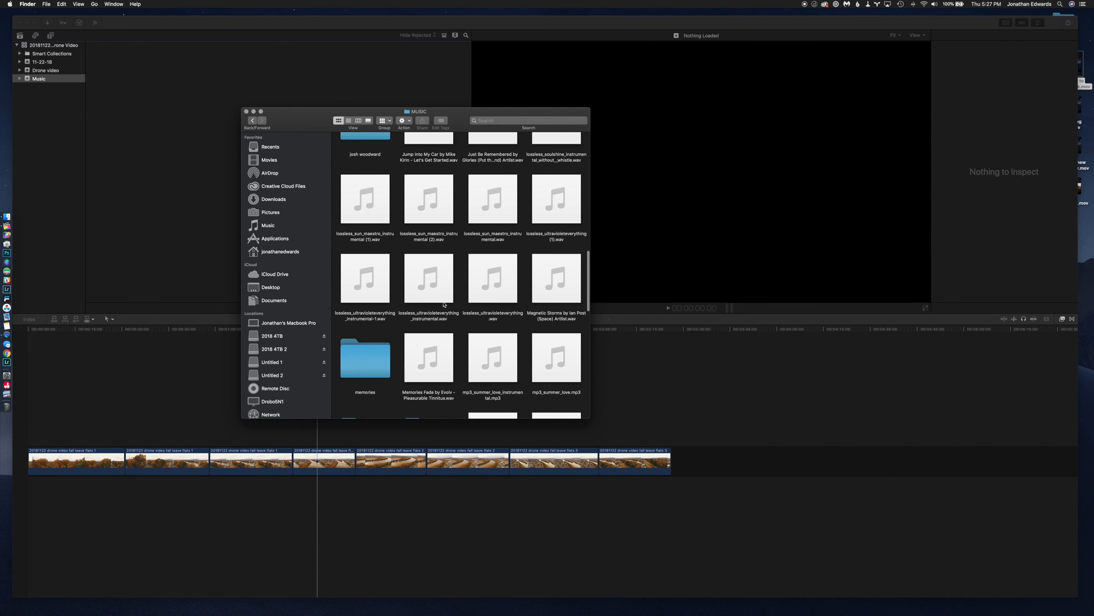
{"action": "left_click", "coordinate": [446, 293]}
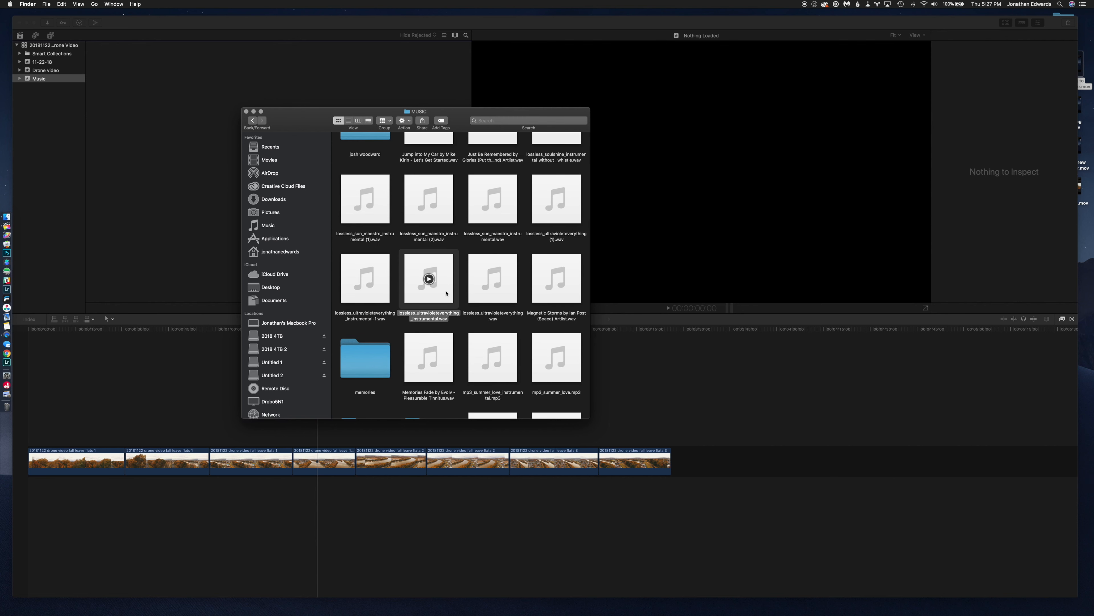
{"action": "key", "text": "space"}
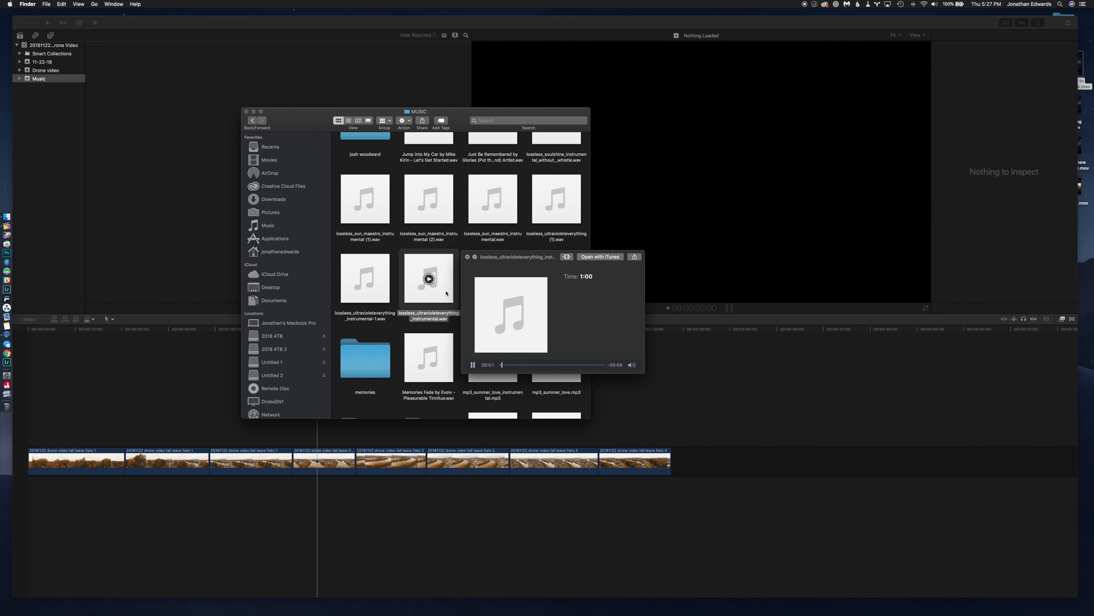
{"action": "key", "text": "space"}
Preview lossless_ultravioleteverything_instrumental-1.wav and add it beneath the video clips in the Final Cut Pro timeline, aligned to the timeline's start.
{"action": "left_click", "coordinate": [386, 296]}
{"action": "key", "text": "space"}
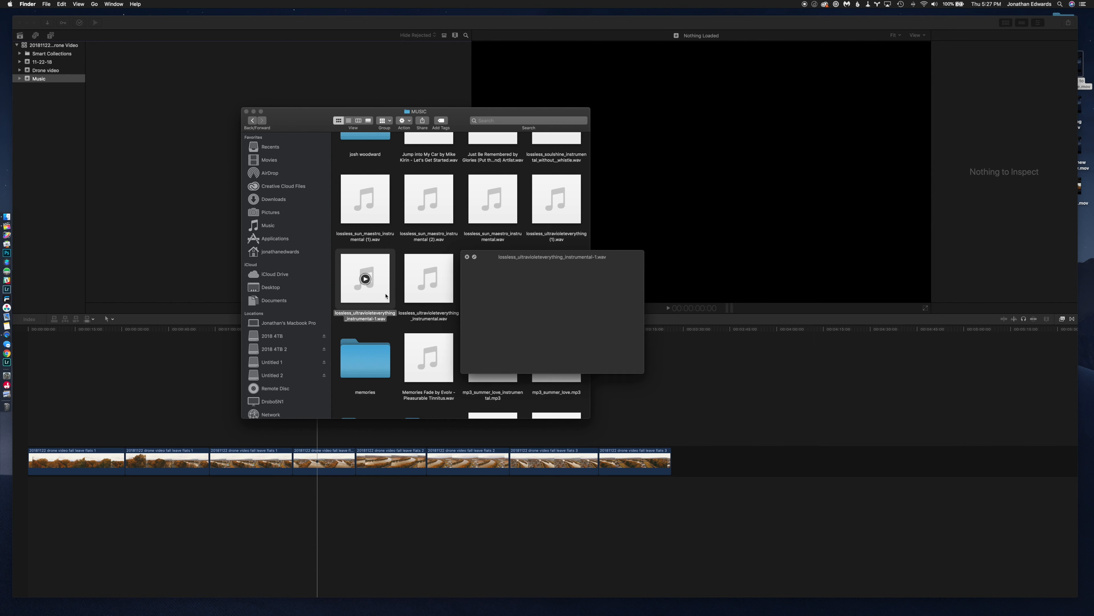
{"action": "key", "text": "space"}
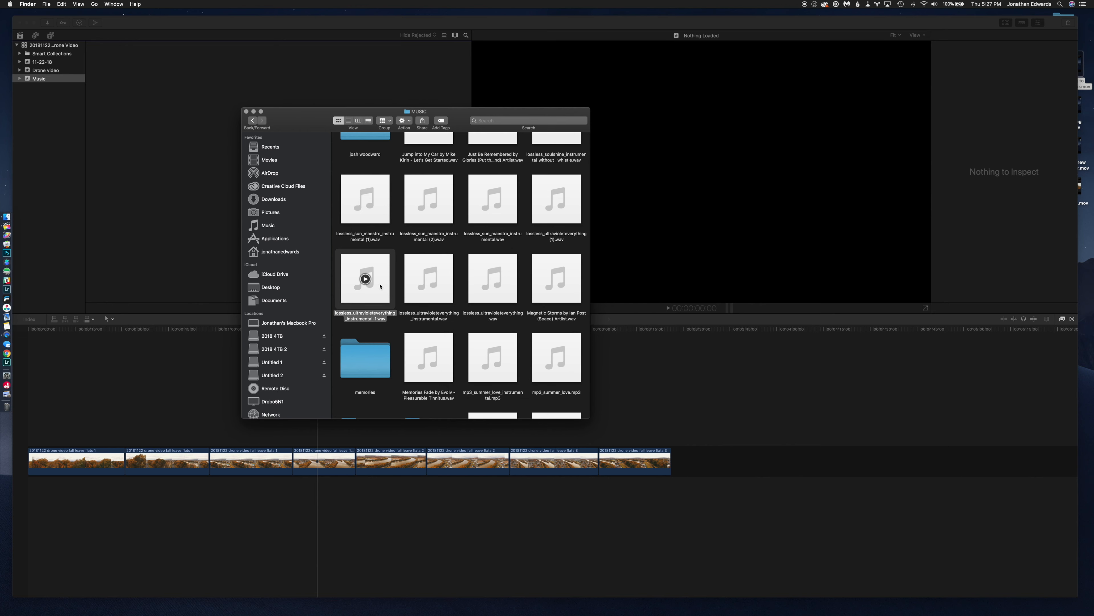
{"action": "left_click_drag", "start_coordinate": [372, 267], "coordinate": [120, 504]}
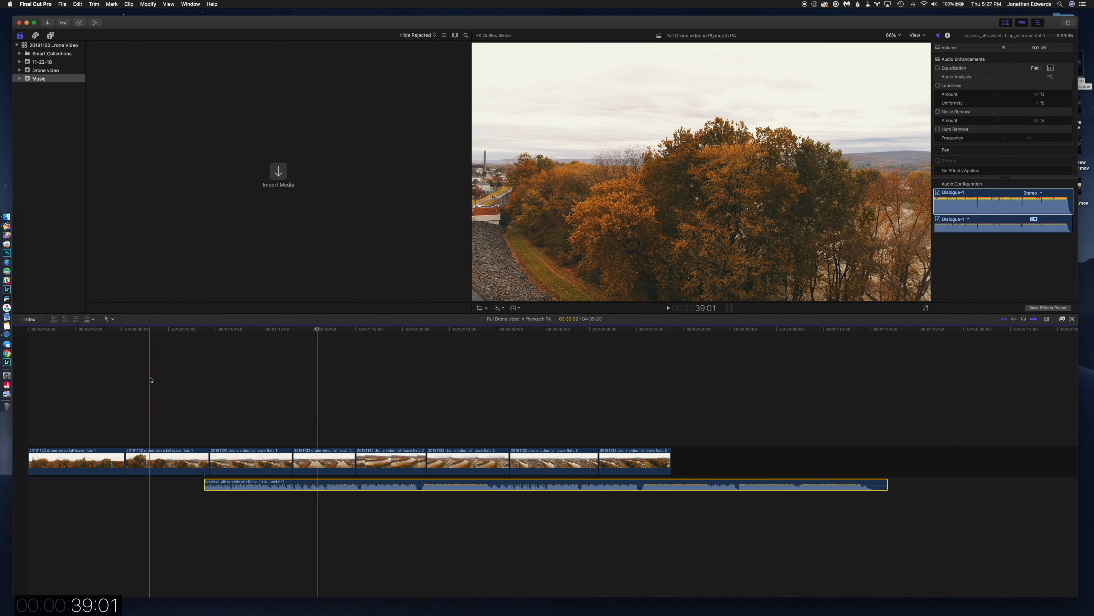
{"action": "left_click_drag", "start_coordinate": [301, 484], "coordinate": [128, 484]}
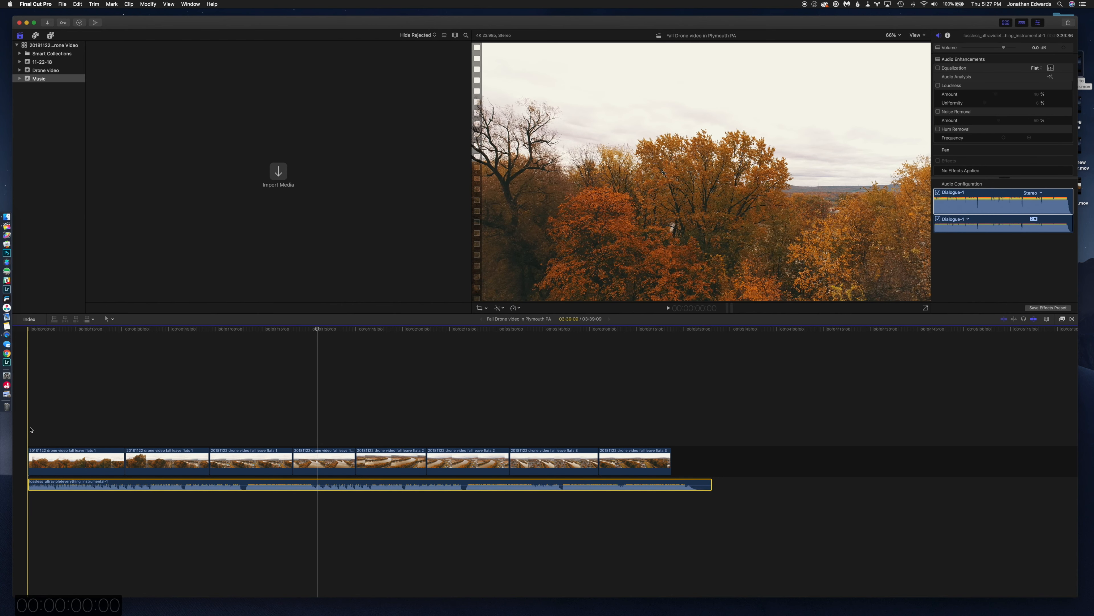
Play the timeline from the start to hear the music against the footage, and select the music clip.
{"action": "key", "text": "space"}
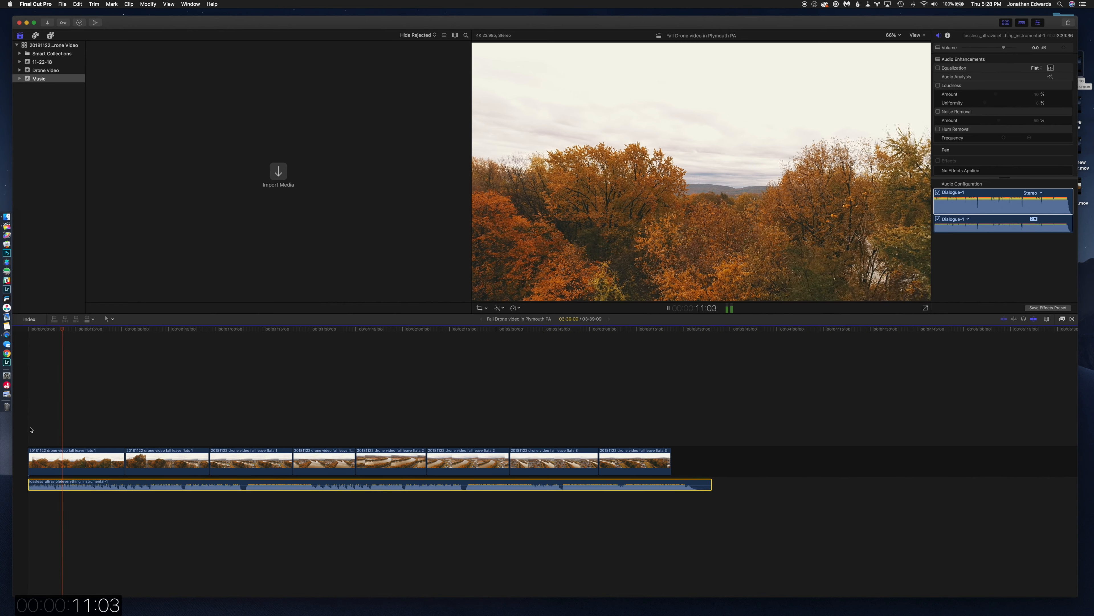
{"action": "key", "text": "space"}
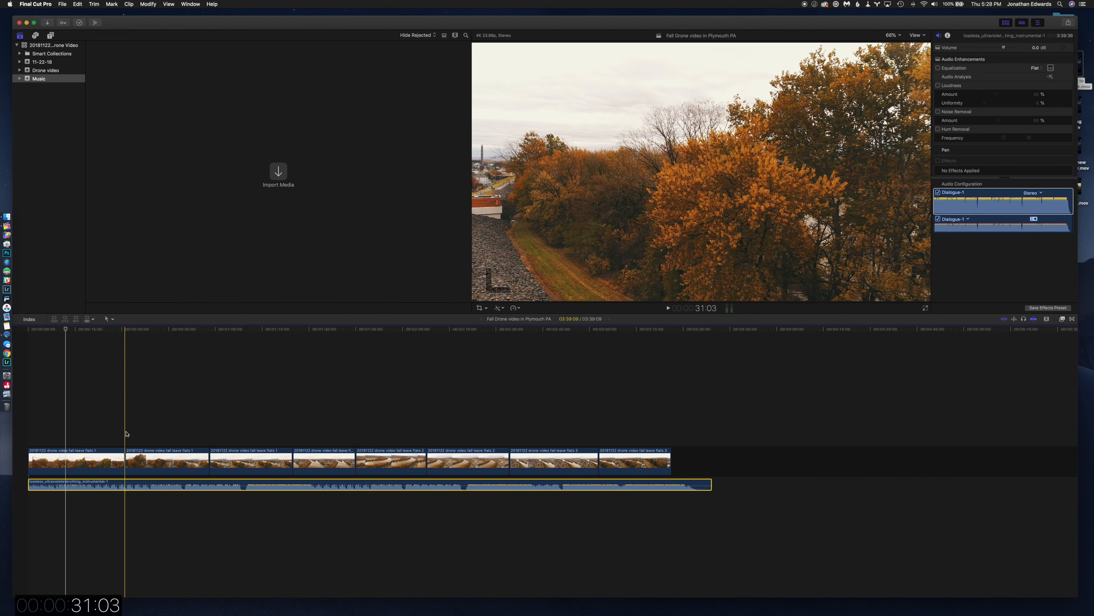
{"action": "left_click", "coordinate": [55, 439]}
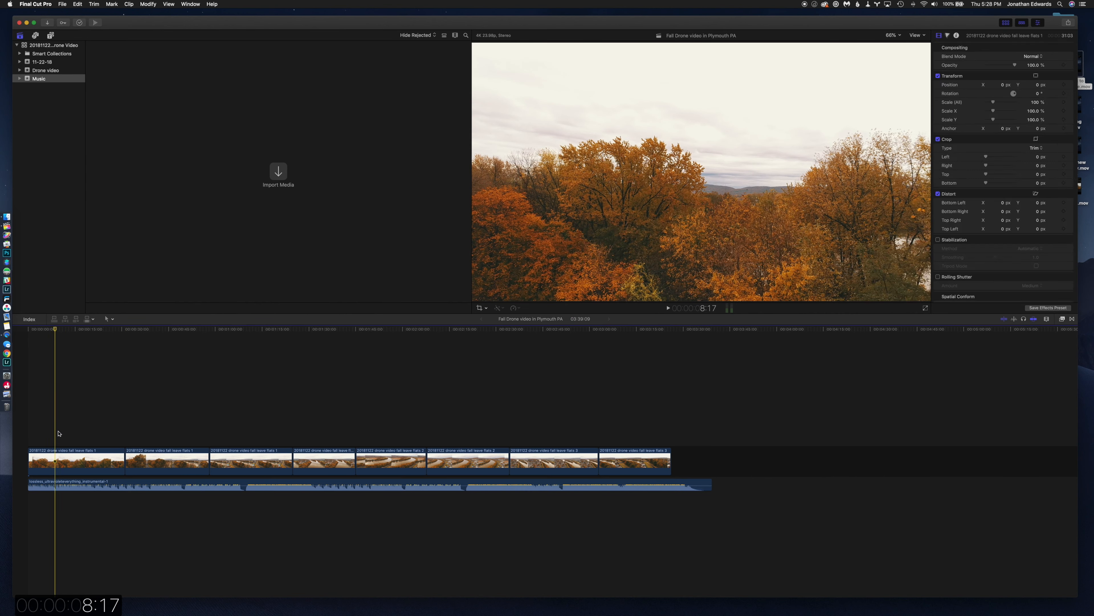
{"action": "left_click", "coordinate": [38, 482]}
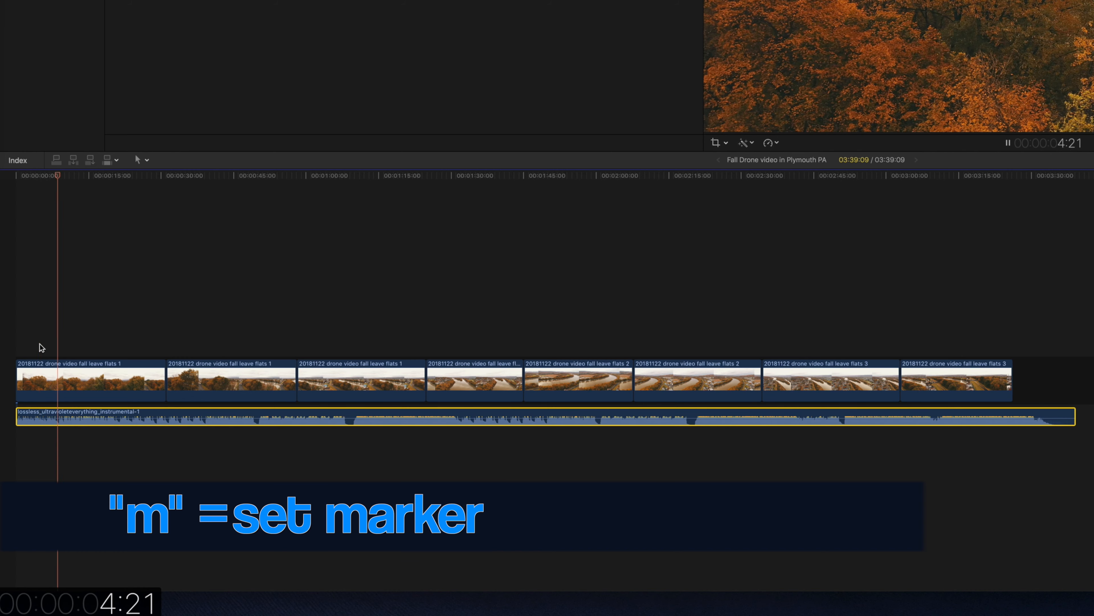
Play the timeline and add markers on the beats of the music clip from about 7 to 35 seconds, then stop playback.
{"action": "key", "text": "space"}
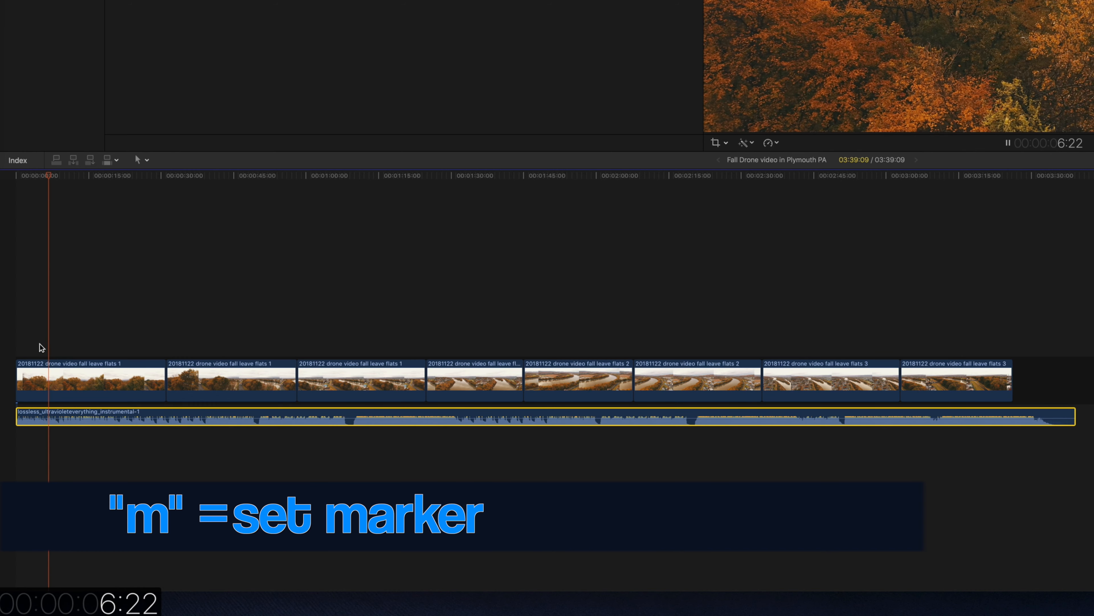
{"action": "key", "text": "m"}
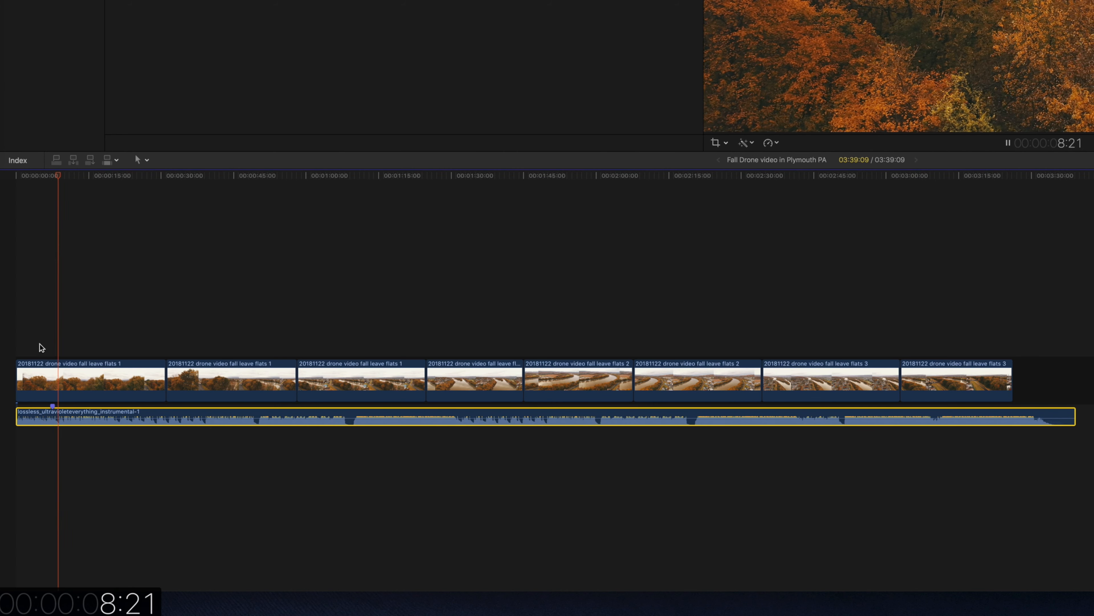
{"action": "key", "text": "m"}
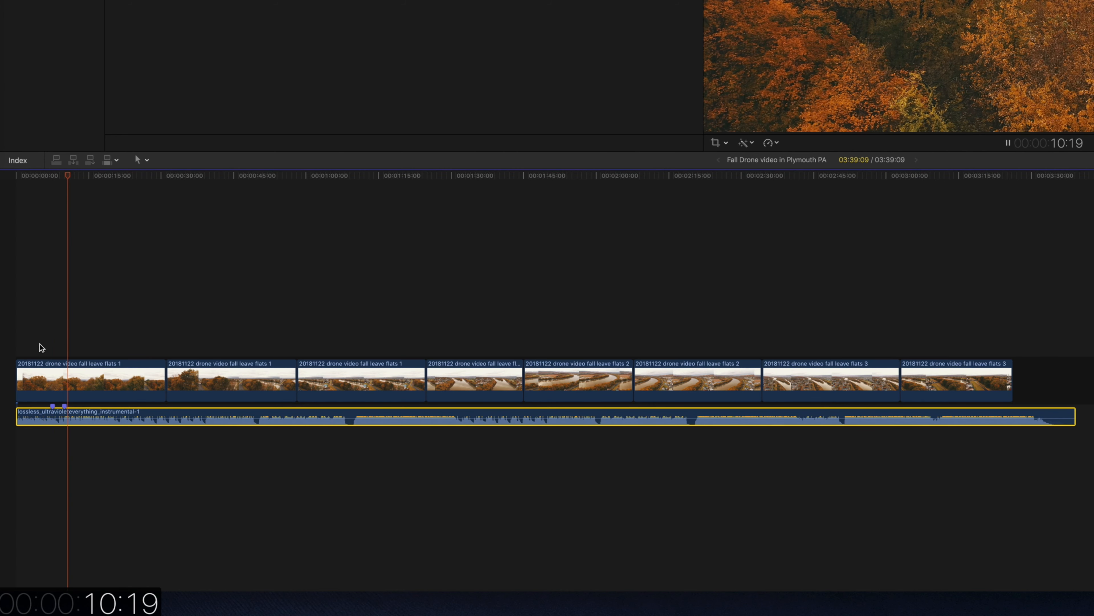
{"action": "key", "text": "m"}
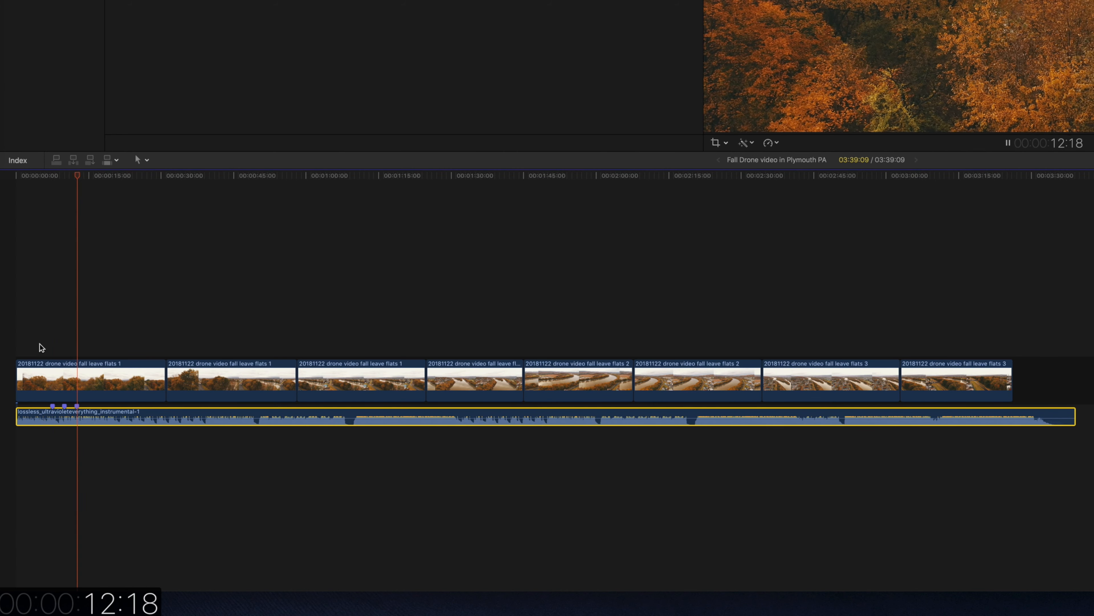
{"action": "key", "text": "m"}
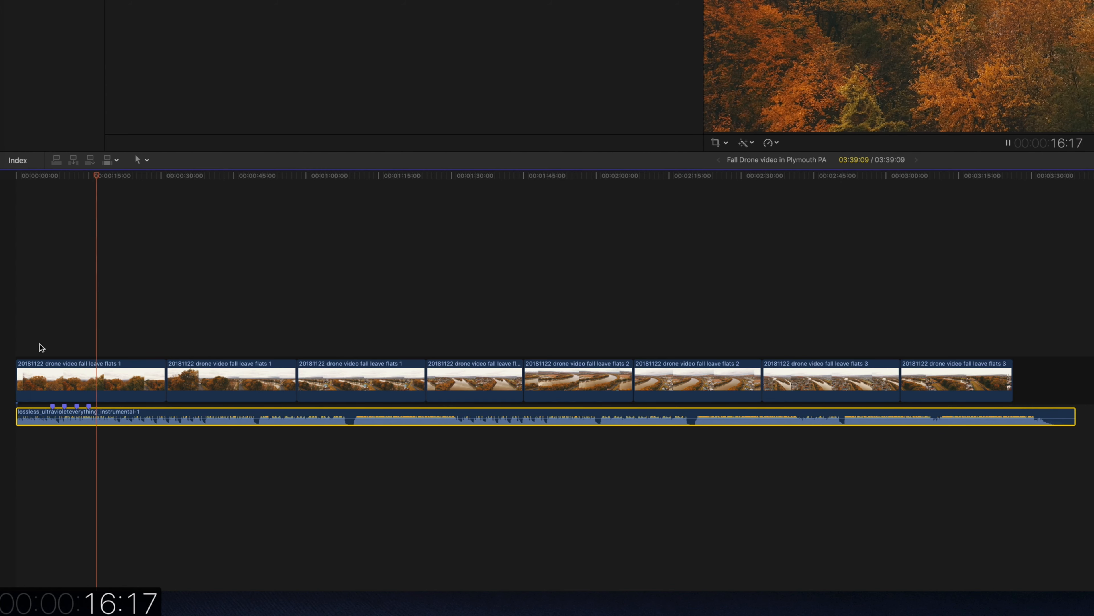
{"action": "key", "text": "m"}
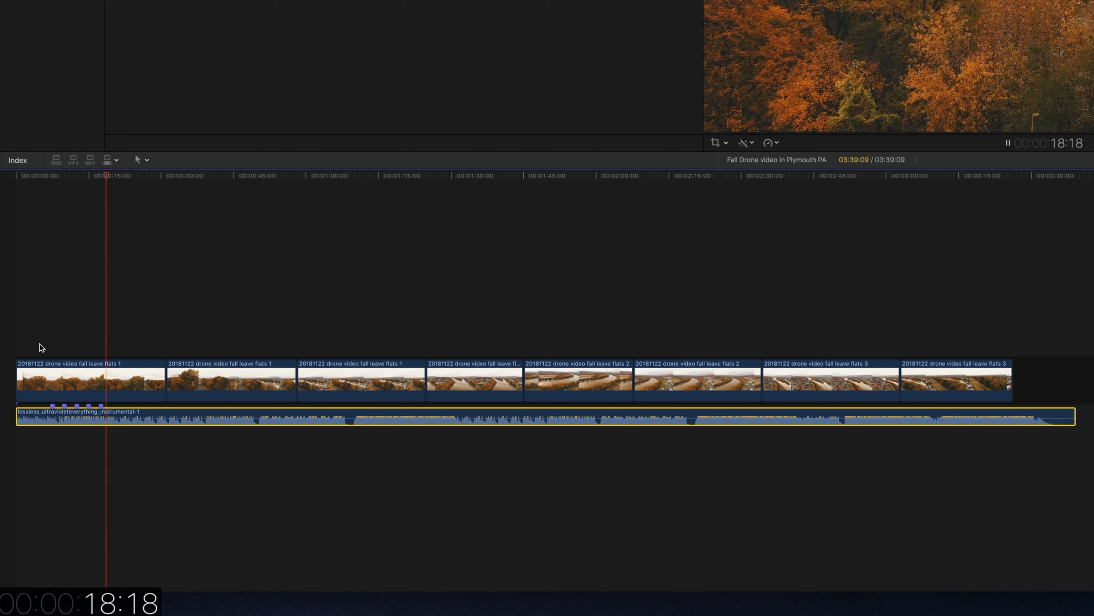
{"action": "key", "text": "m"}
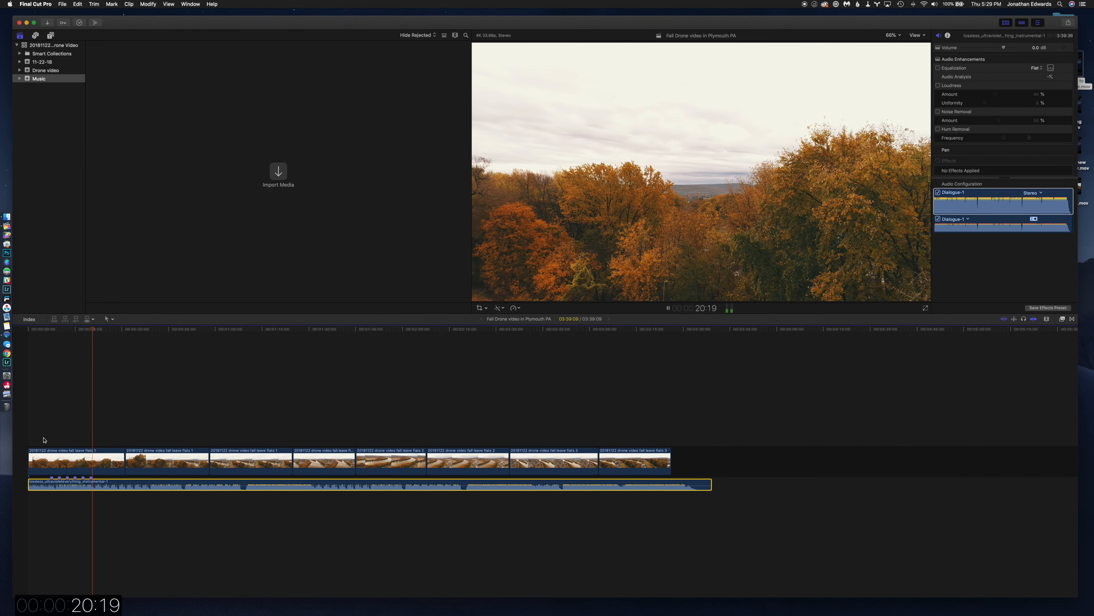
{"action": "key", "text": "m"}
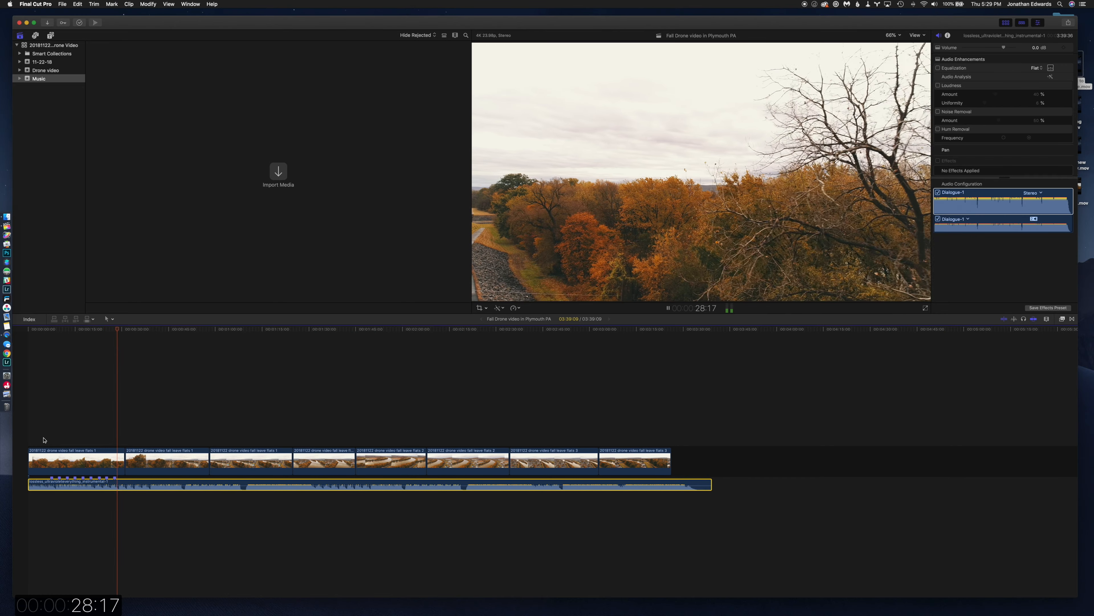
{"action": "key", "text": "m"}
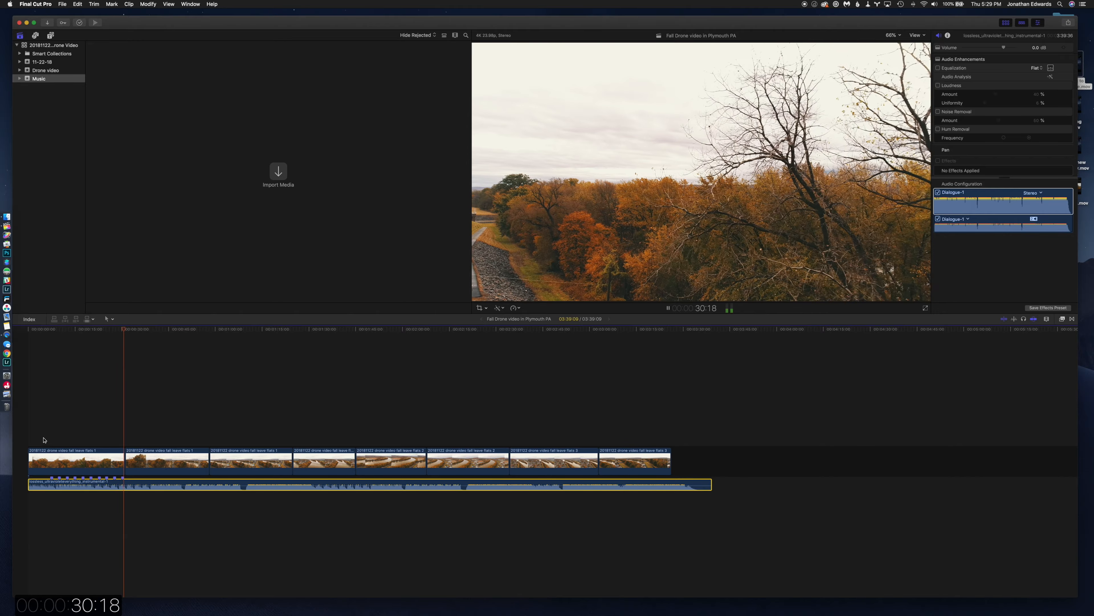
{"action": "key", "text": "m"}
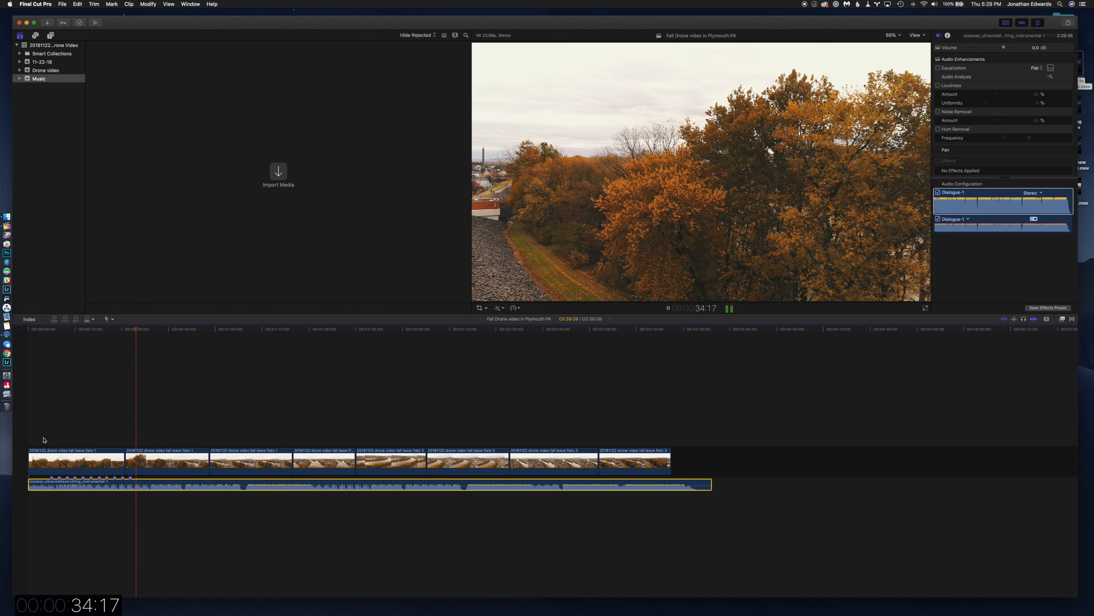
{"action": "key", "text": "m"}
{"action": "key", "text": "space"}
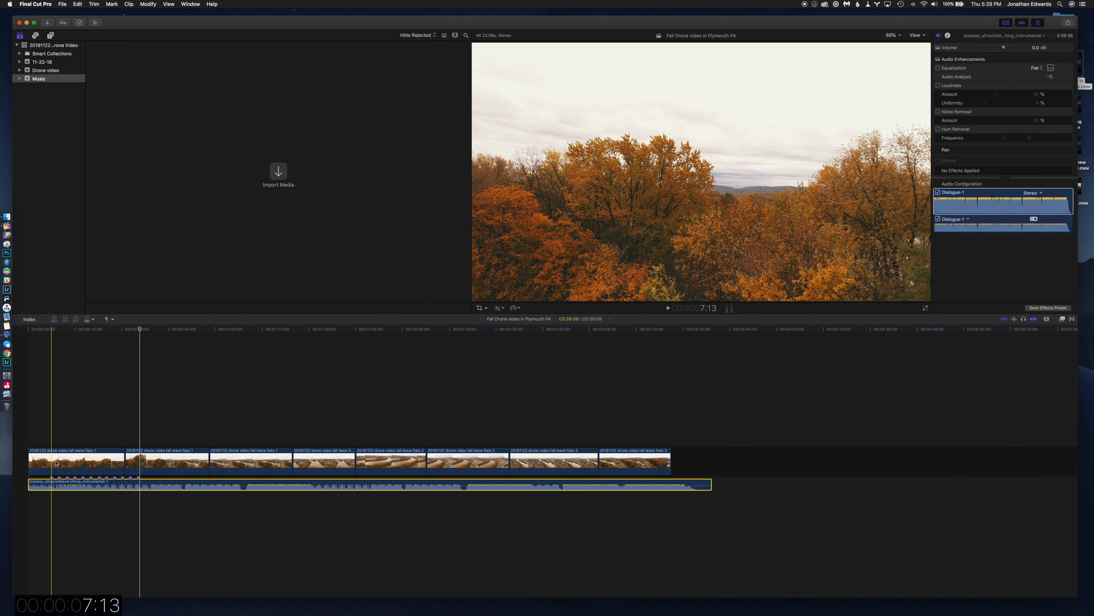
Examine the beat markers along the music clip up close and at a wider timeline scale.
{"action": "key", "text": "super+equal"}
{"action": "key", "text": "super+equal"}
{"action": "key", "text": "super+equal"}
{"action": "key", "text": "super+equal"}
{"action": "key", "text": "super+equal"}
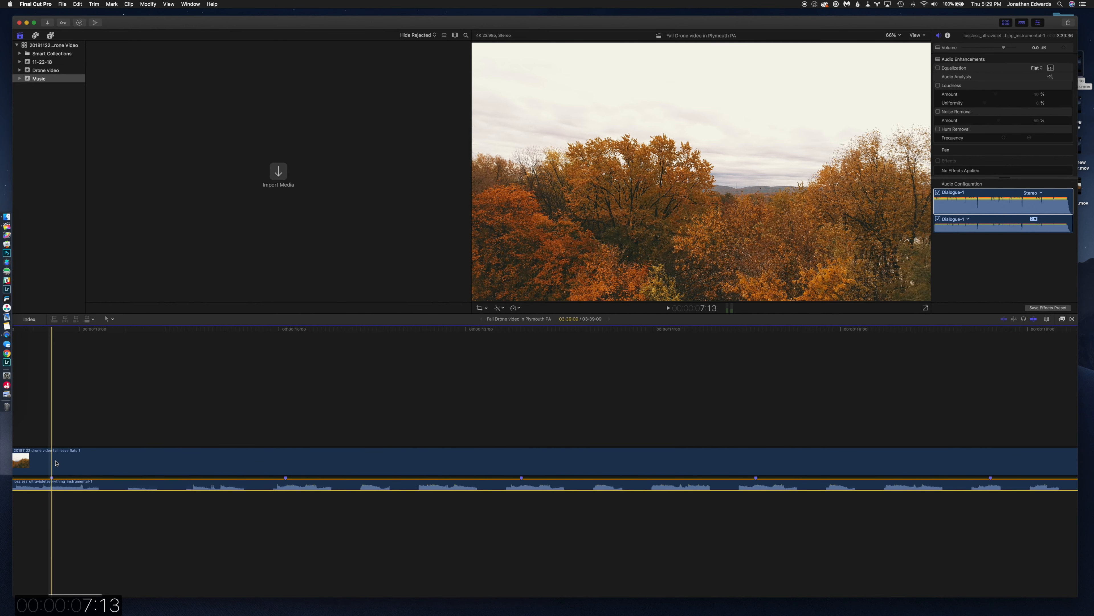
{"action": "key", "text": "super+minus"}
{"action": "key", "text": "super+minus"}
{"action": "key", "text": "super+minus"}
{"action": "key", "text": "super+minus"}
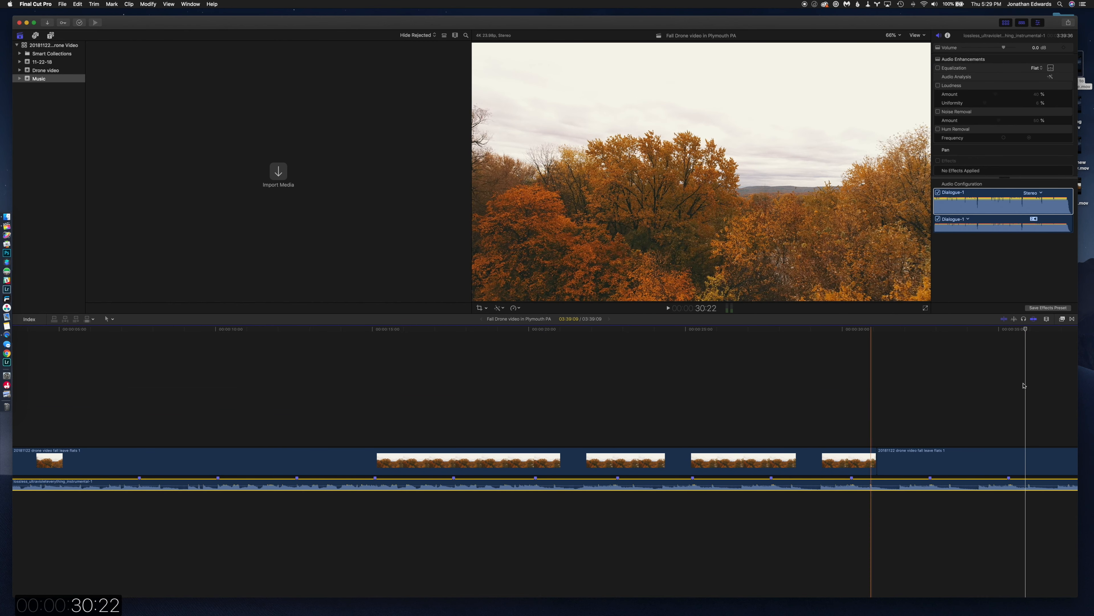
{"action": "left_click", "coordinate": [1024, 385]}
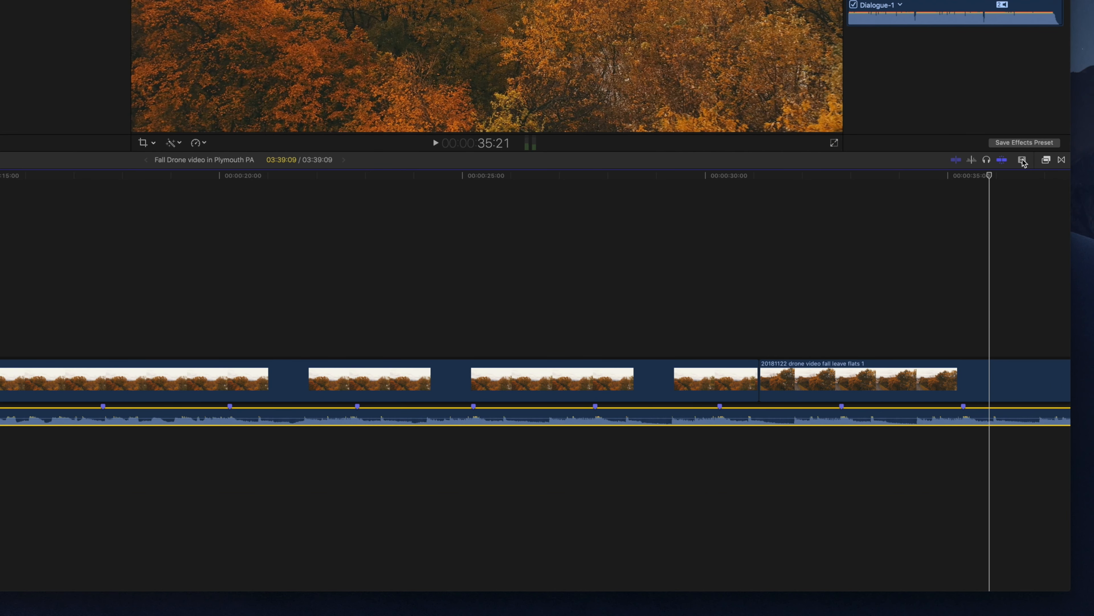
Zoom the timeline out and slightly increase the clip height, keeping the large-filmstrip, small-waveform clip appearance.
{"action": "left_click", "coordinate": [1023, 160]}
{"action": "left_click_drag", "start_coordinate": [1042, 188], "coordinate": [1028, 186]}
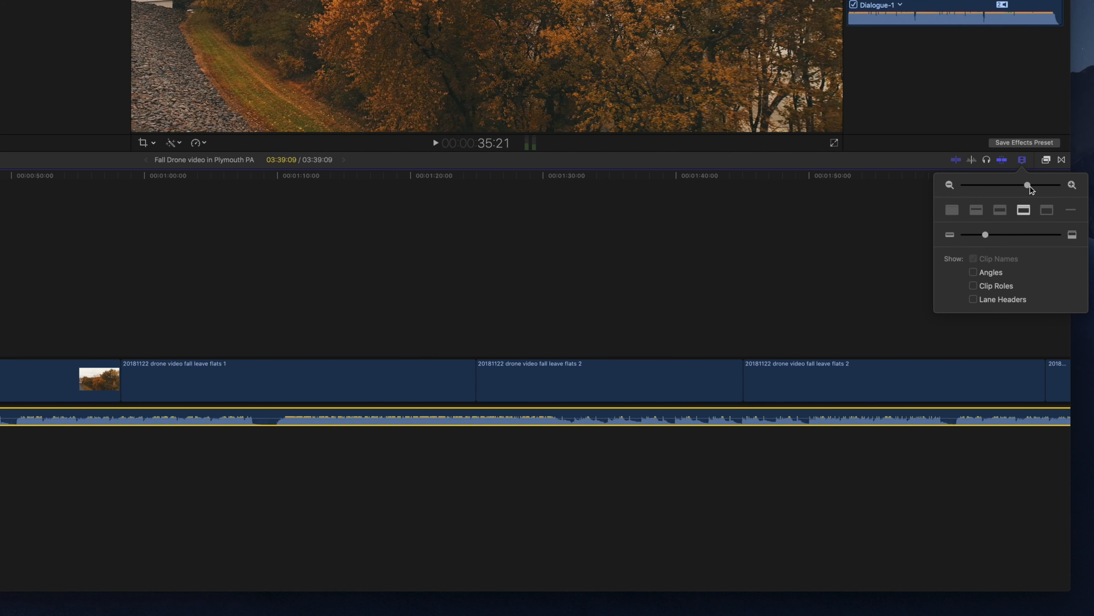
{"action": "left_click", "coordinate": [1000, 211]}
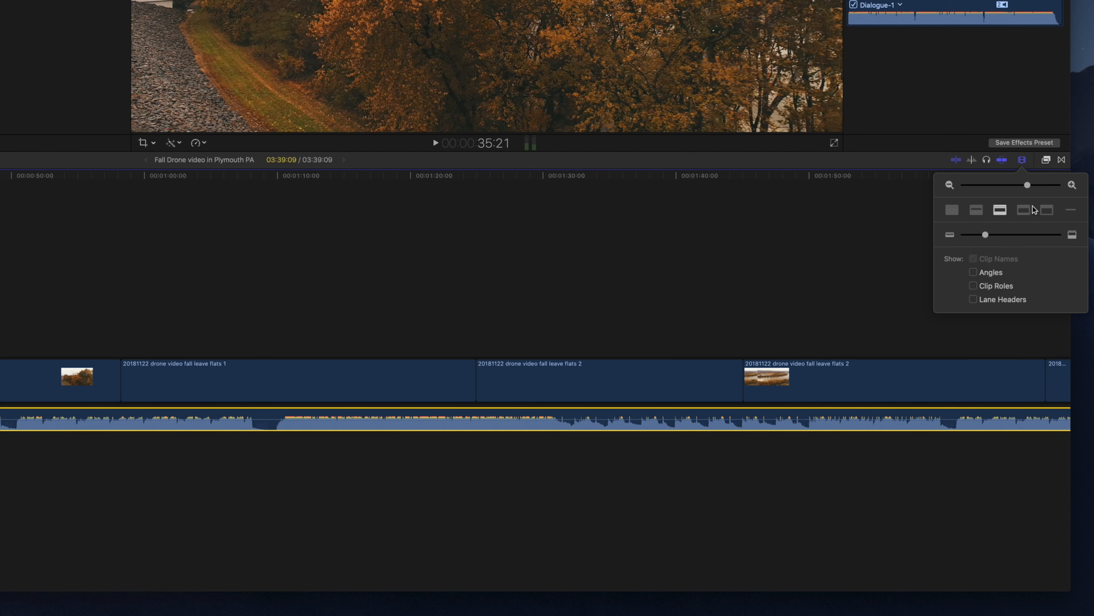
{"action": "left_click", "coordinate": [1025, 210]}
{"action": "left_click_drag", "start_coordinate": [986, 235], "coordinate": [997, 233]}
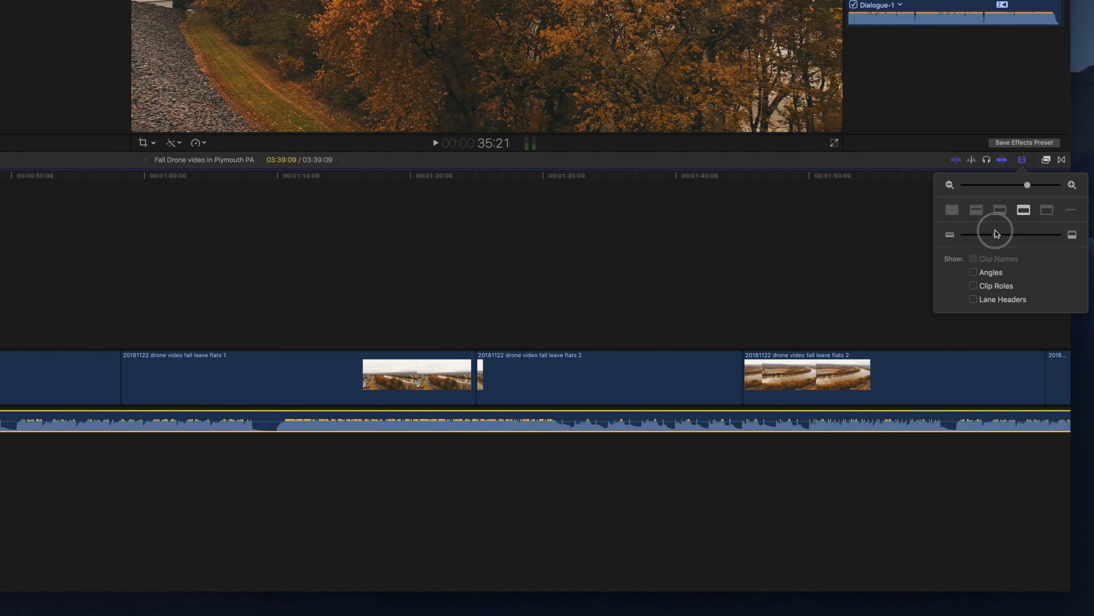
{"action": "left_click", "coordinate": [1026, 160]}
Split the first video clip at the first beat marker, at 7:13.
{"action": "scroll", "coordinate": [534, 379], "scroll_direction": "left", "scroll_amount": 3}
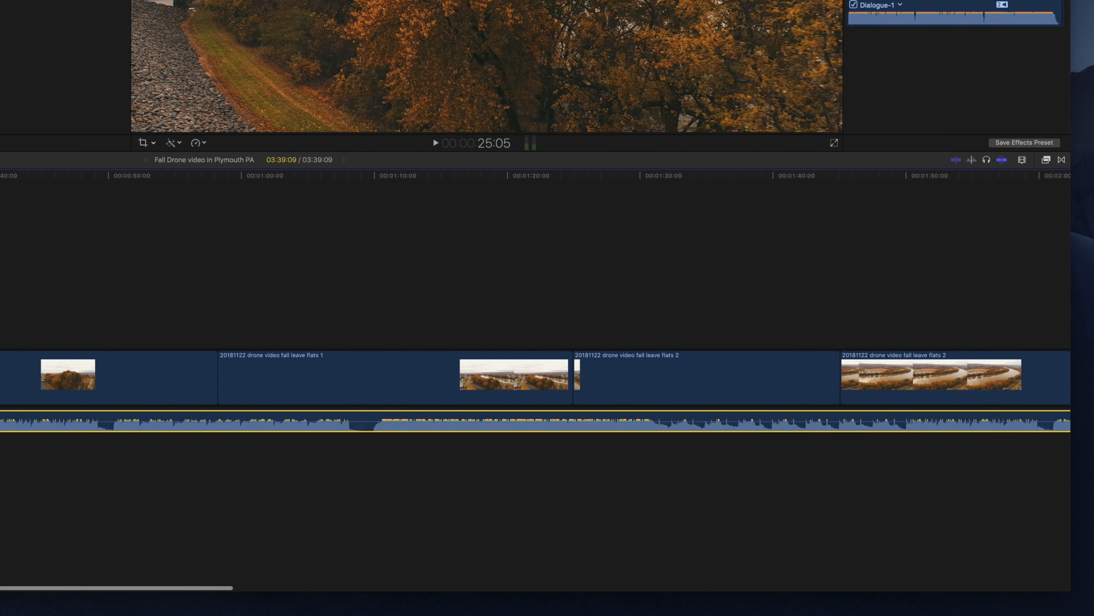
{"action": "scroll", "coordinate": [534, 380], "scroll_direction": "left", "scroll_amount": 2}
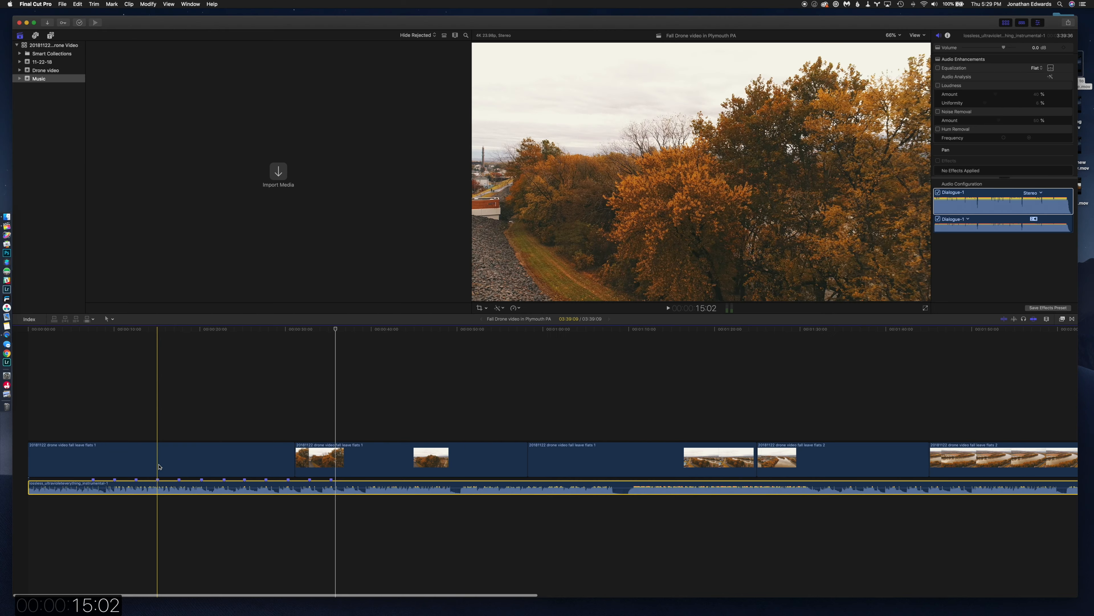
{"action": "left_click", "coordinate": [151, 459]}
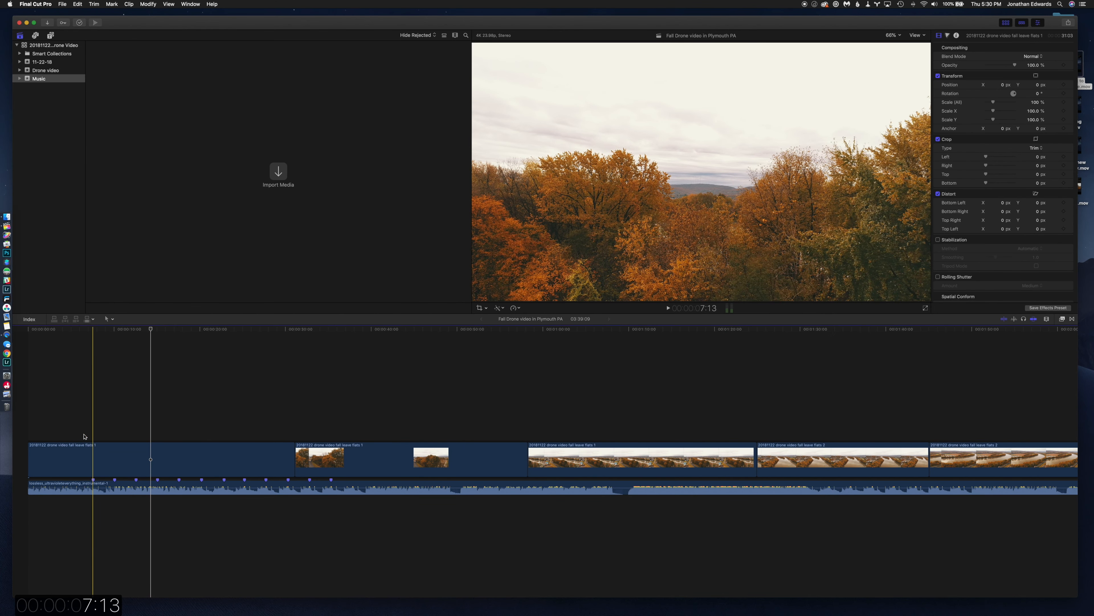
{"action": "left_click", "coordinate": [53, 433]}
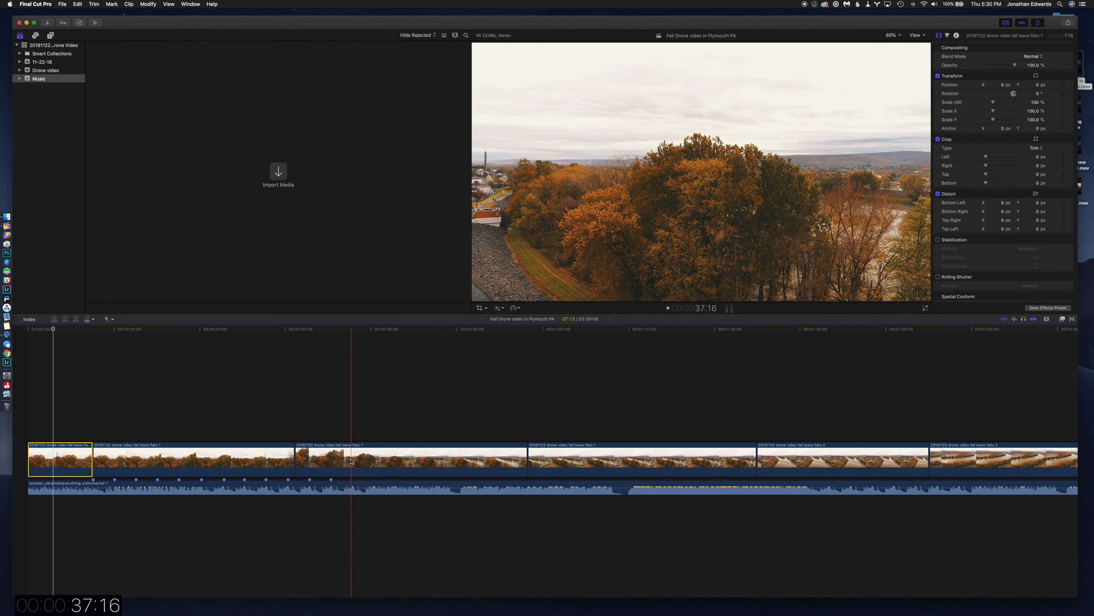
Move the first flats 2 river clip after the opening cut, split it at the 10:01 marker and insert the remaining flats 1 footage there.
{"action": "left_click_drag", "start_coordinate": [804, 461], "coordinate": [148, 461]}
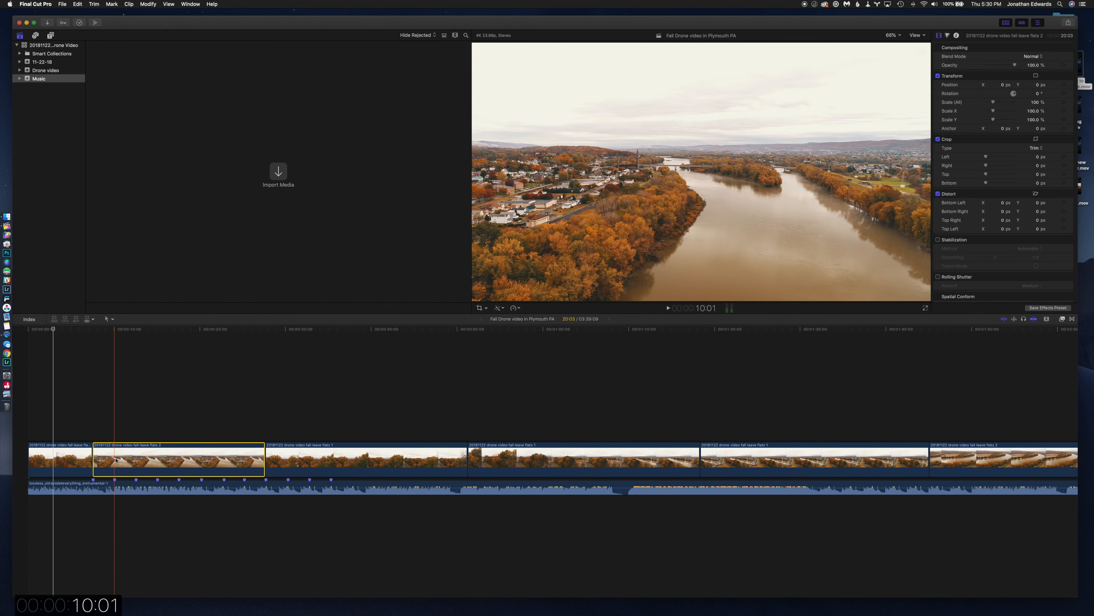
{"action": "left_click_drag", "start_coordinate": [274, 464], "coordinate": [217, 458]}
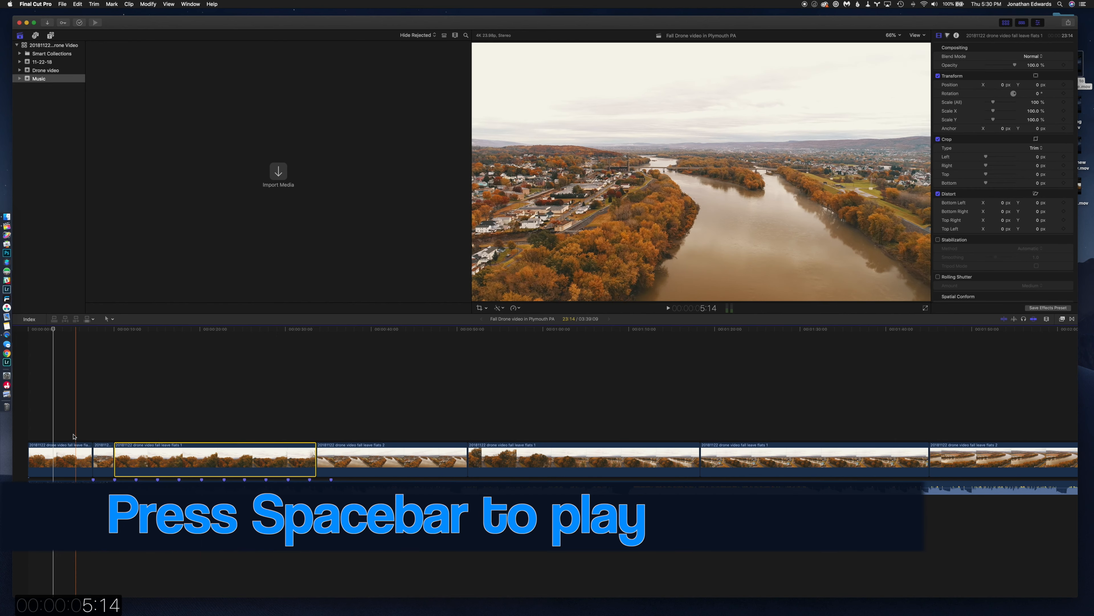
Play the edit, split the third clip at the 15:02 marker and move the flats 1 town-and-river clip directly after that cut.
{"action": "key", "text": "space"}
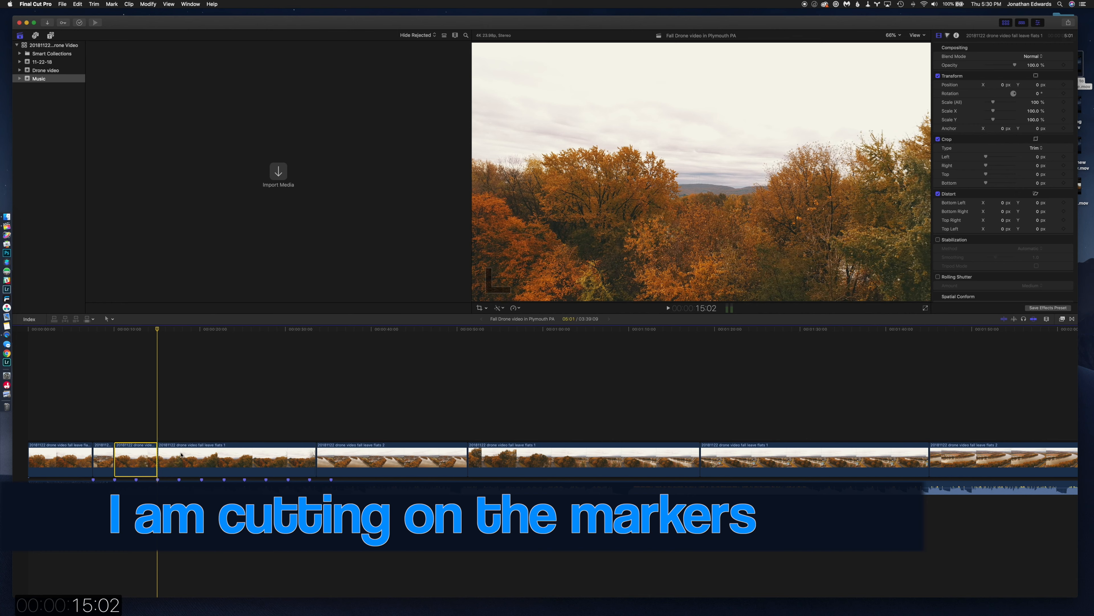
{"action": "left_click", "coordinate": [720, 461]}
{"action": "left_click_drag", "start_coordinate": [739, 461], "coordinate": [195, 463]}
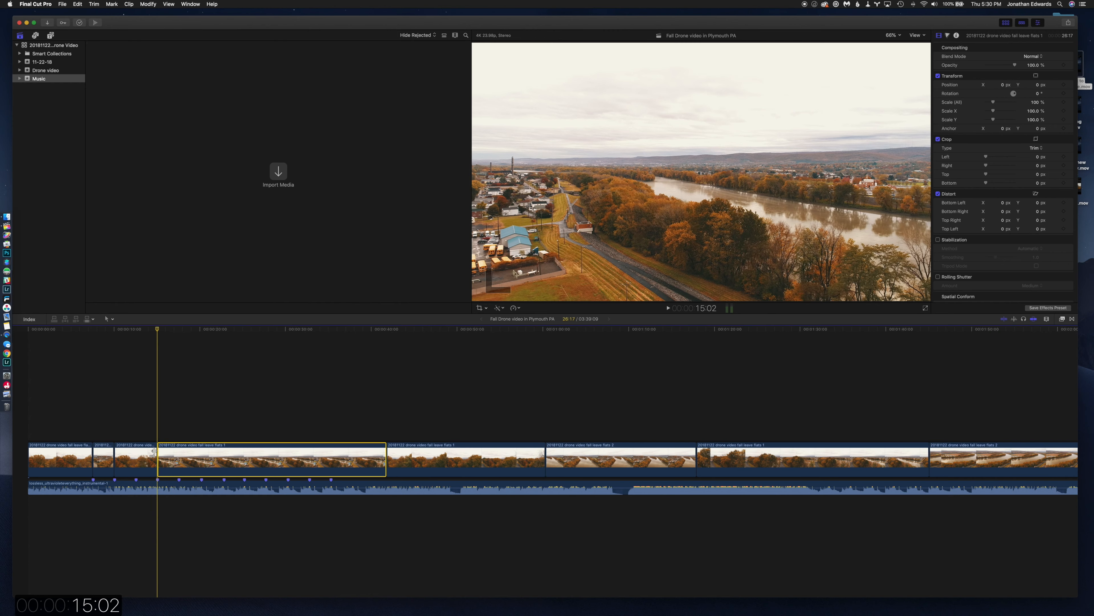
Play from about 13:02 through the new cut to check it against the music.
{"action": "key", "text": "space"}
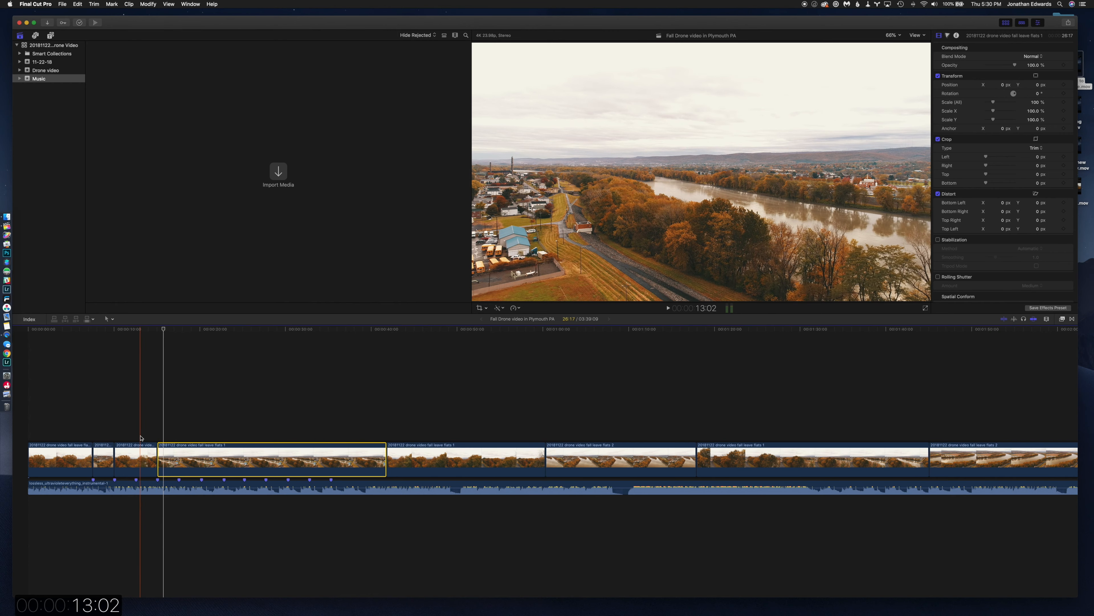
{"action": "key", "text": "space"}
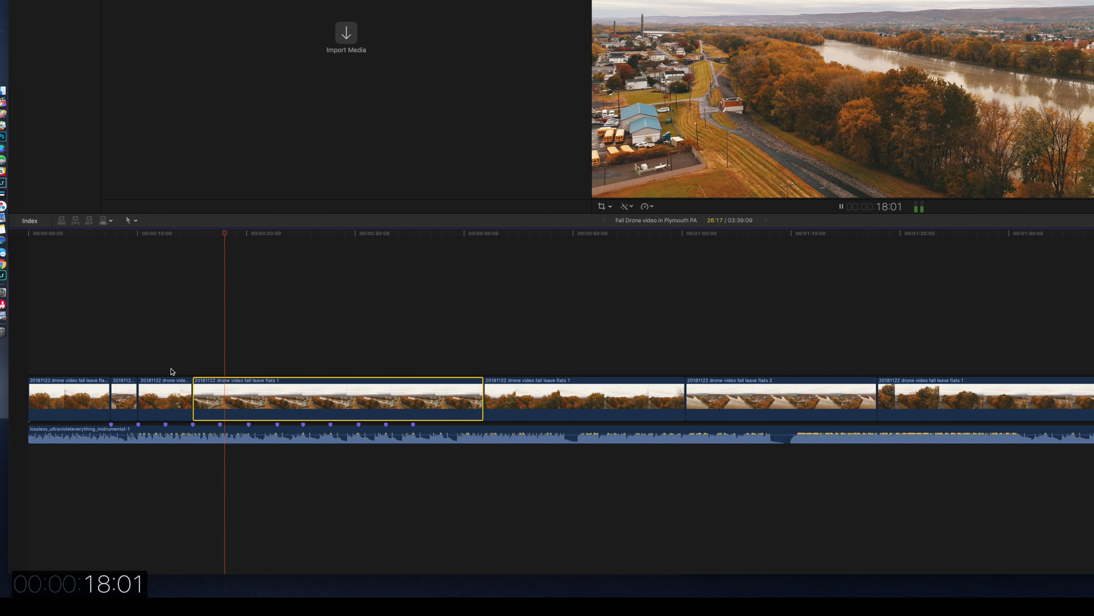
{"action": "key", "text": "space"}
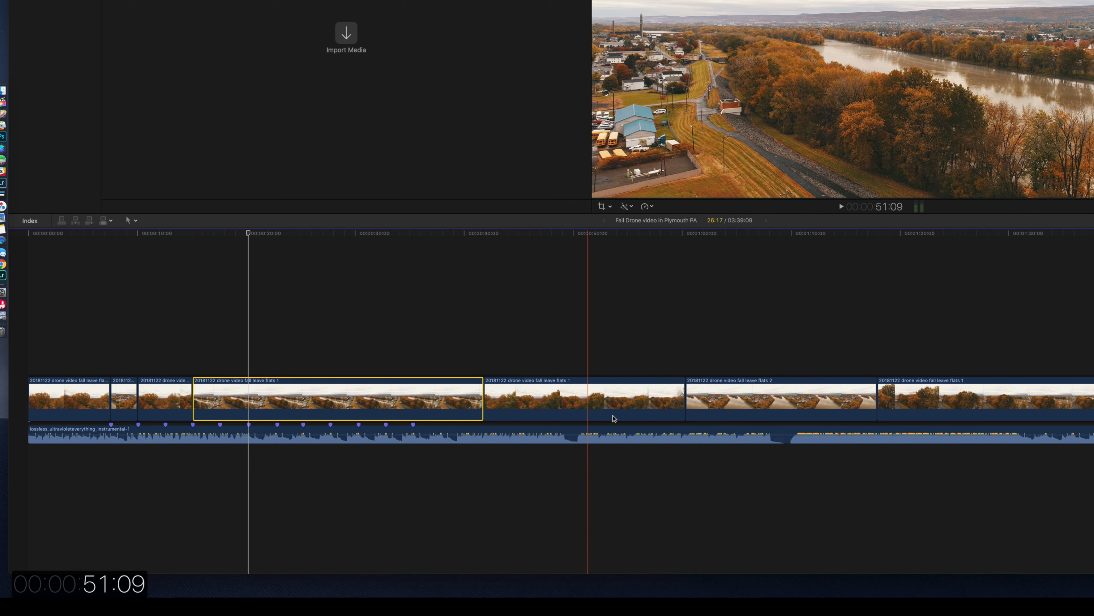
Split the selected town-and-river clip at the 20:05 marker and delete the part after the cut.
{"action": "key", "text": "super+minus"}
{"action": "key", "text": "super+minus"}
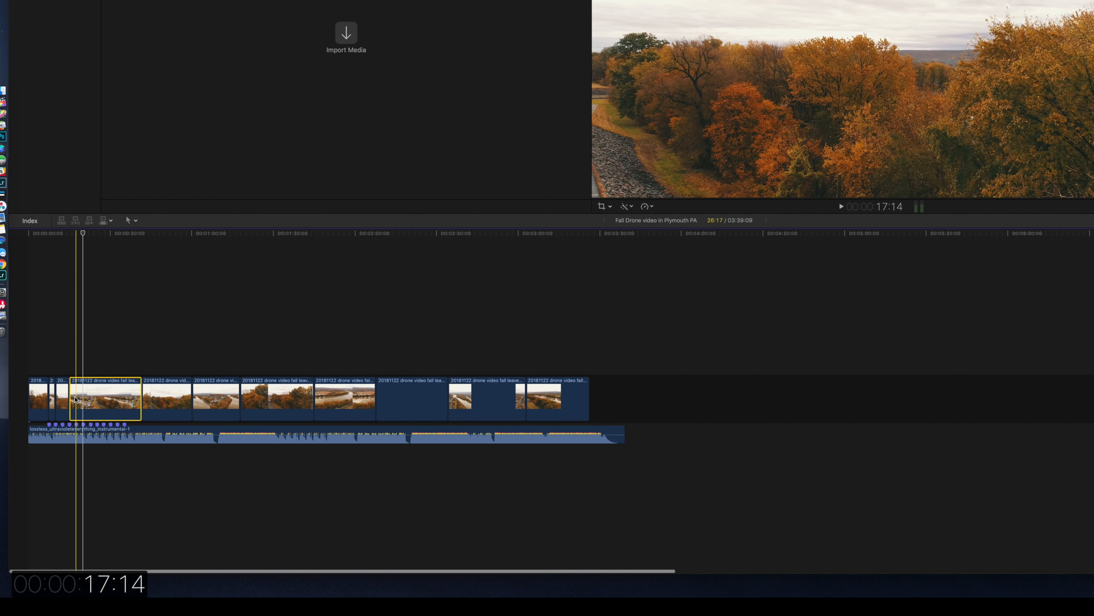
{"action": "key", "text": "super+equal"}
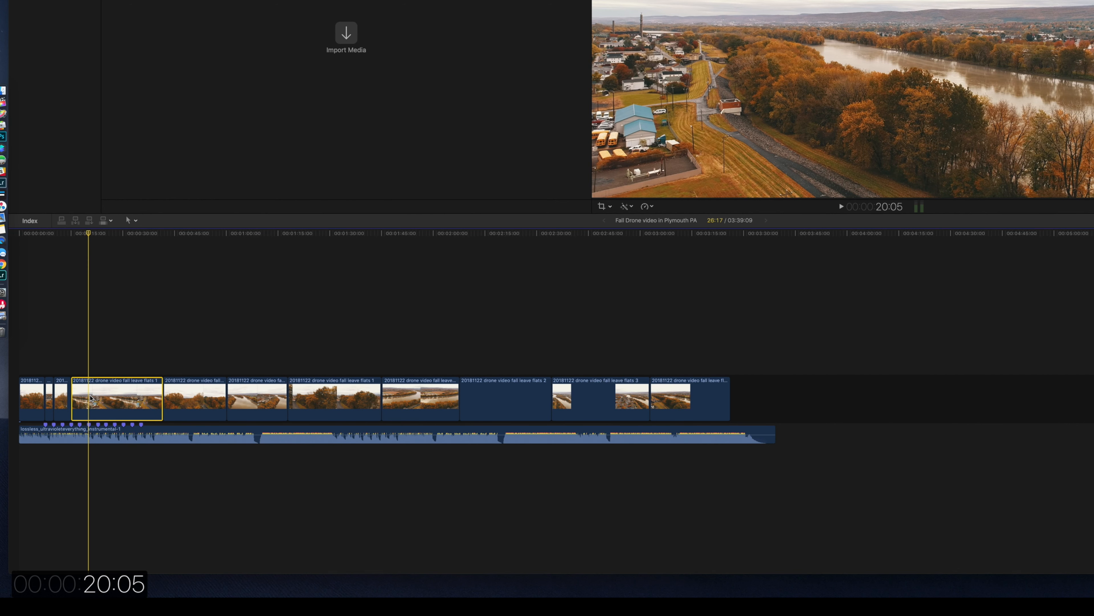
{"action": "key", "text": "super+b"}
{"action": "key", "text": "BackSpace"}
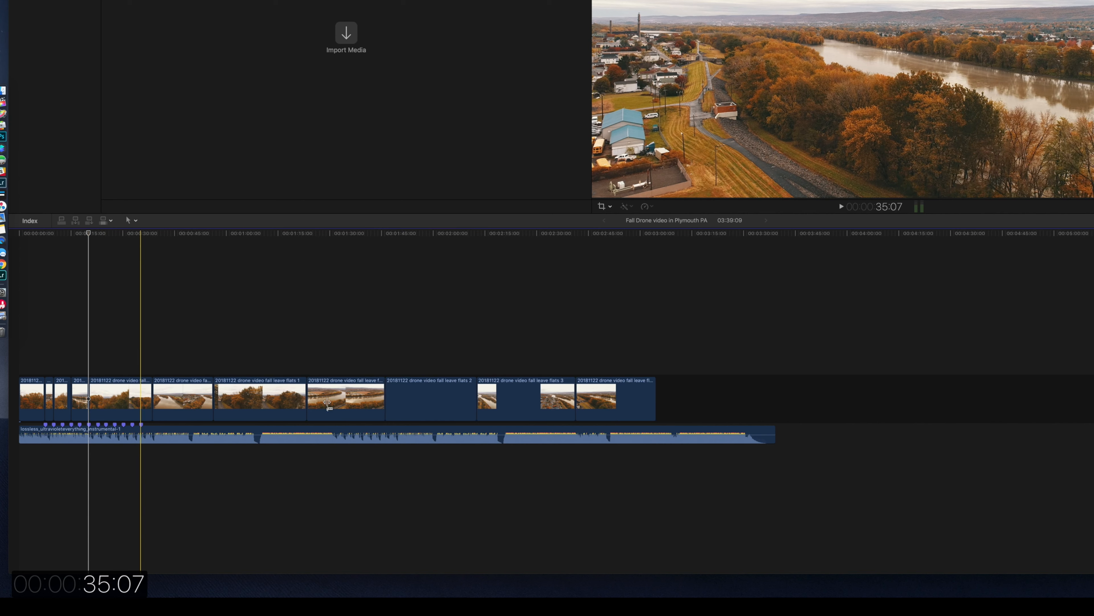
Move the first flats 3 clip to the 20:05 cut and trim its end to the marker at 22:20.
{"action": "left_click_drag", "start_coordinate": [496, 403], "coordinate": [97, 398]}
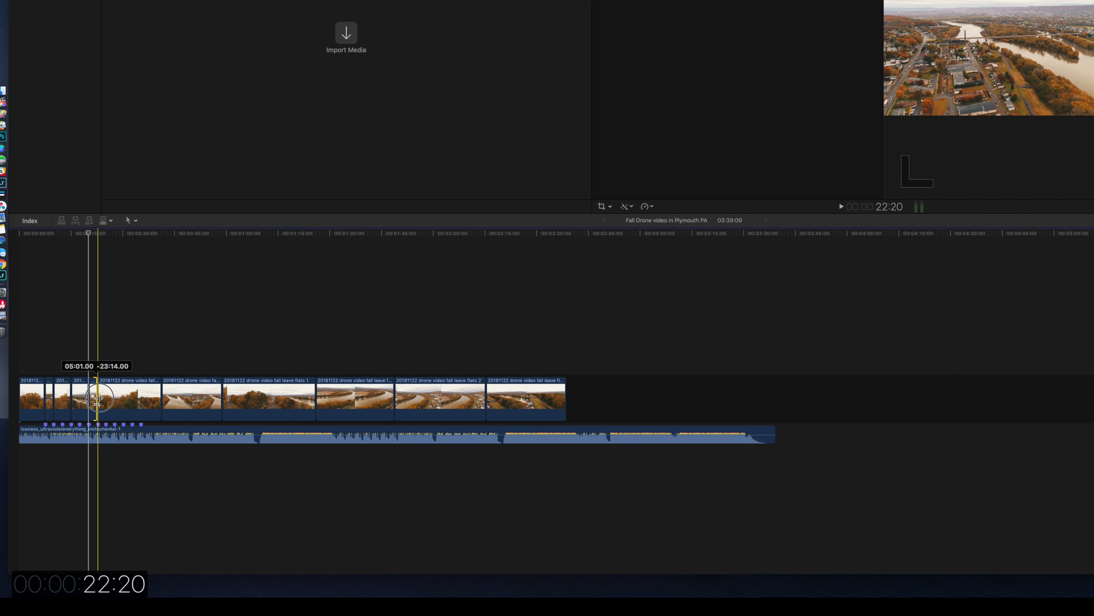
{"action": "left_click_drag", "start_coordinate": [96, 395], "coordinate": [97, 397]}
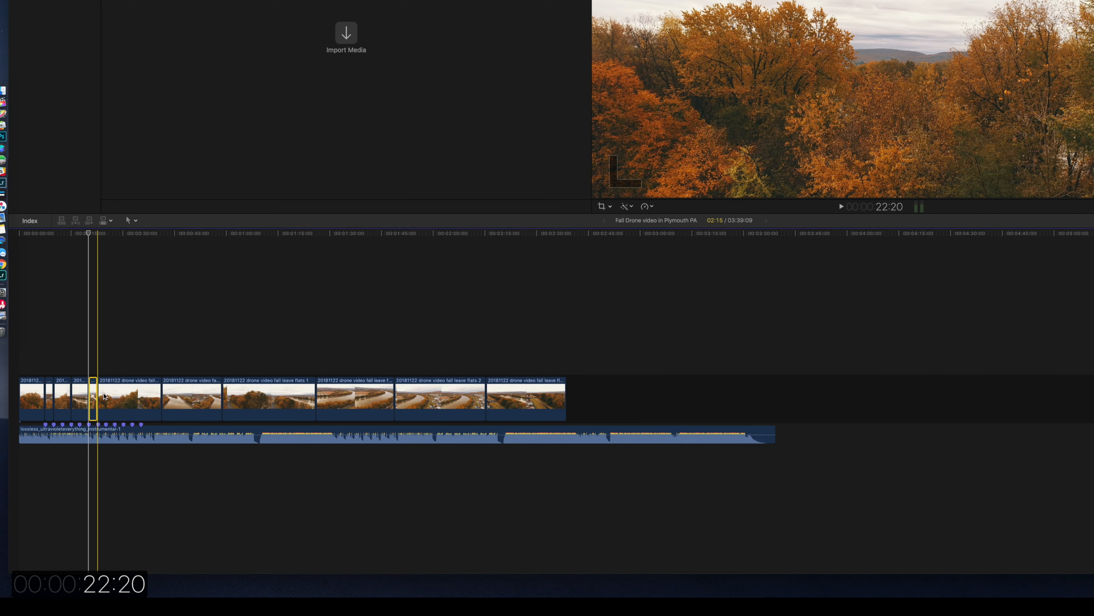
Split the following flats 1 clip on a beat marker, insert the river-bend flats 2 clip there and cut it at the last marker.
{"action": "left_click", "coordinate": [452, 403]}
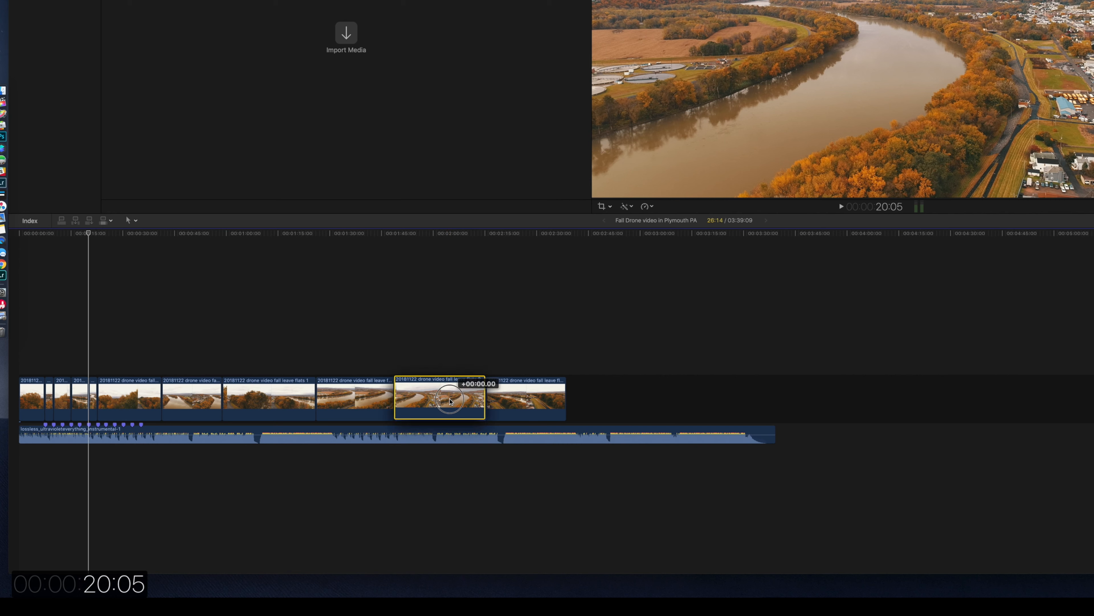
{"action": "left_click", "coordinate": [117, 401]}
{"action": "key", "text": "super+b"}
{"action": "left_click_drag", "start_coordinate": [410, 399], "coordinate": [127, 399]}
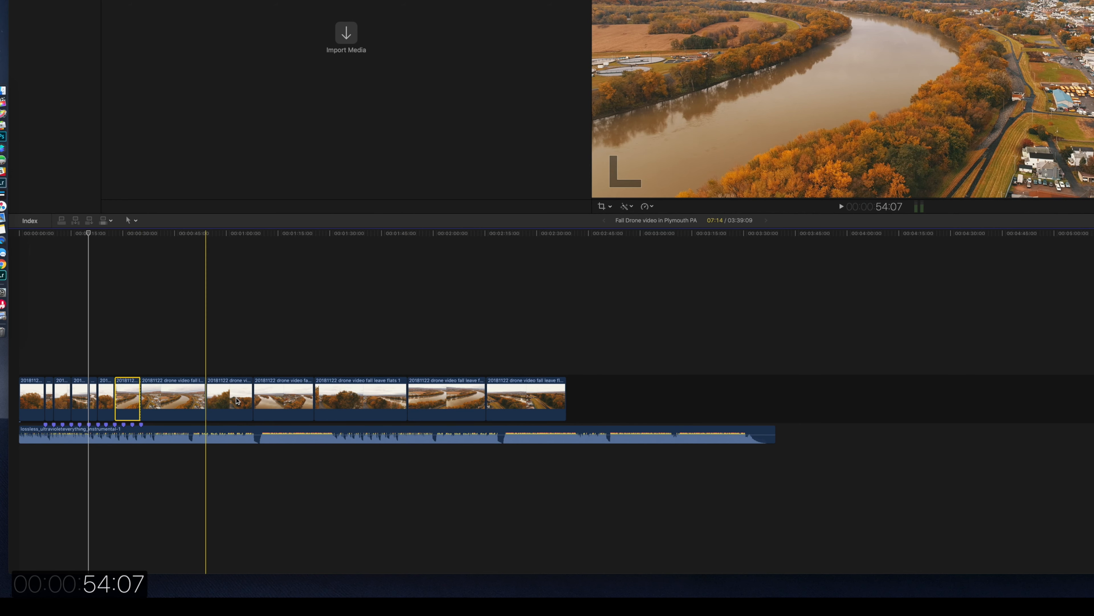
Move the long flats 1 clip to the cut at the last beat marker and delete all the clips after it.
{"action": "left_click_drag", "start_coordinate": [366, 399], "coordinate": [147, 407]}
{"action": "left_click_drag", "start_coordinate": [263, 360], "coordinate": [497, 409]}
{"action": "key", "text": "Delete"}
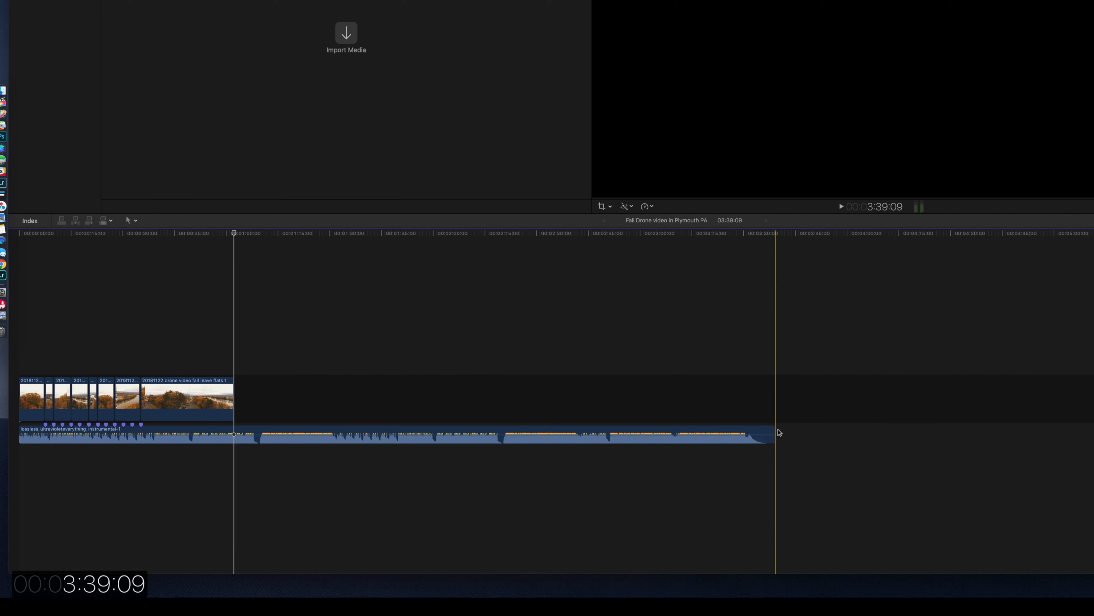
Trim the music's end to about 1:05:21, slightly past the last clip, and shape its fade-out with an S-curve.
{"action": "left_click_drag", "start_coordinate": [774, 429], "coordinate": [252, 425]}
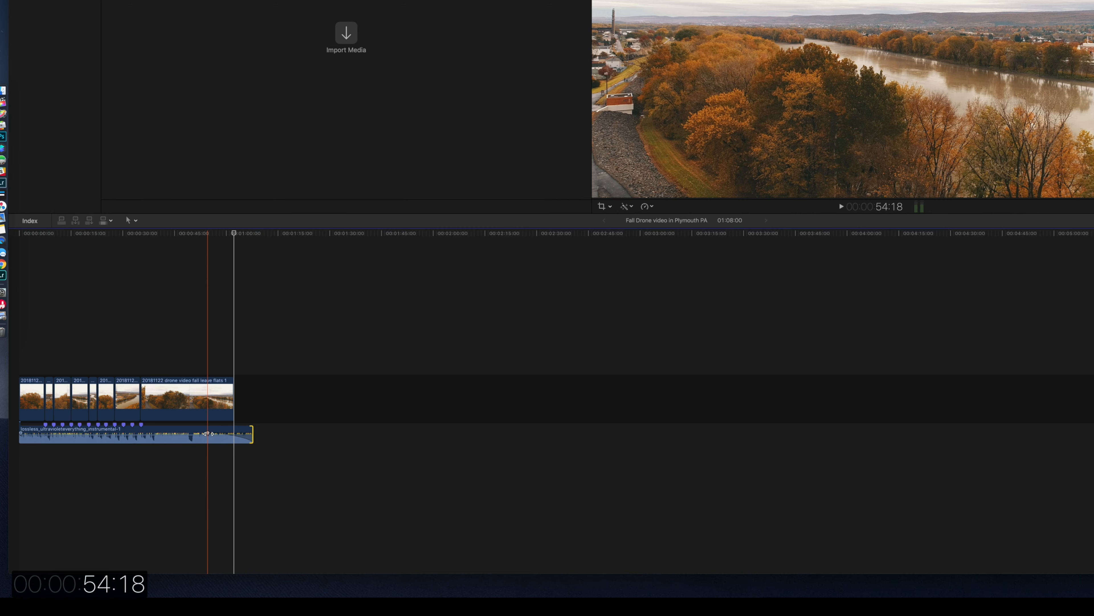
{"action": "right_click", "coordinate": [207, 433]}
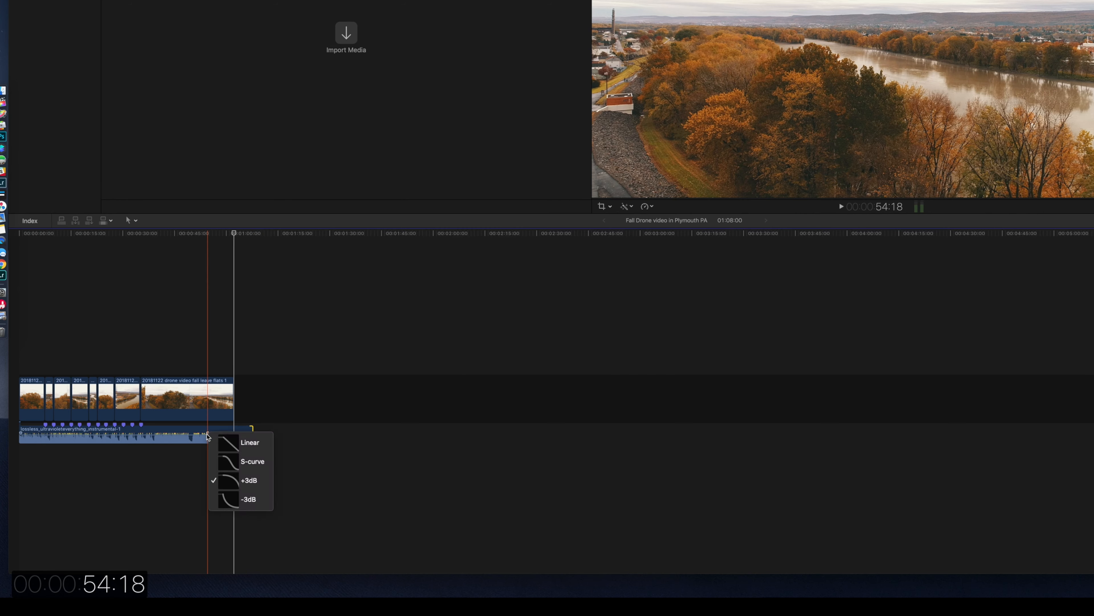
{"action": "left_click", "coordinate": [217, 458]}
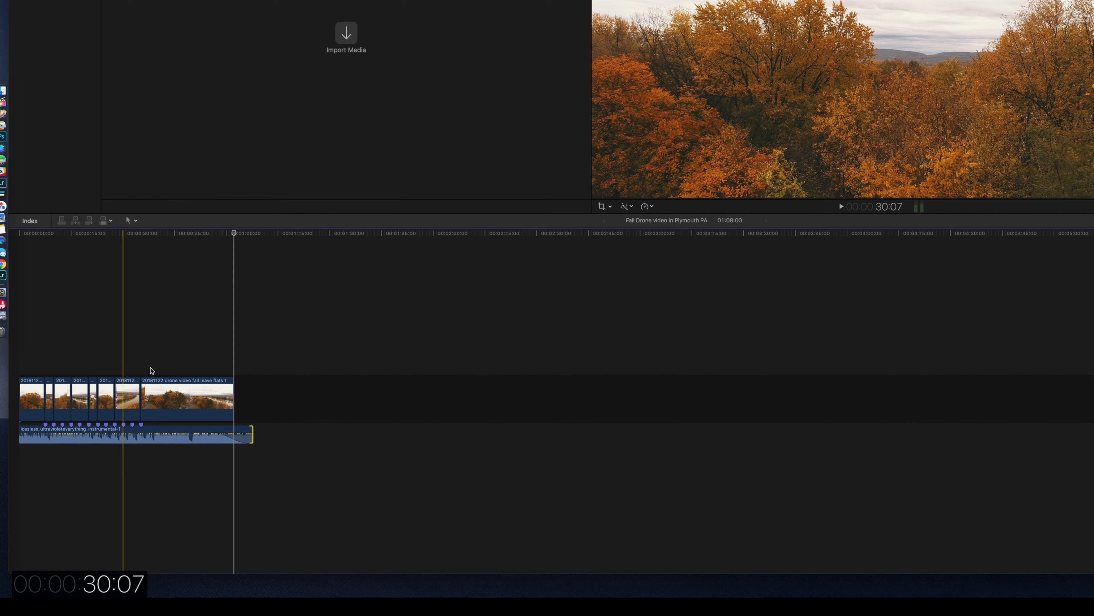
{"action": "left_click_drag", "start_coordinate": [248, 430], "coordinate": [215, 434]}
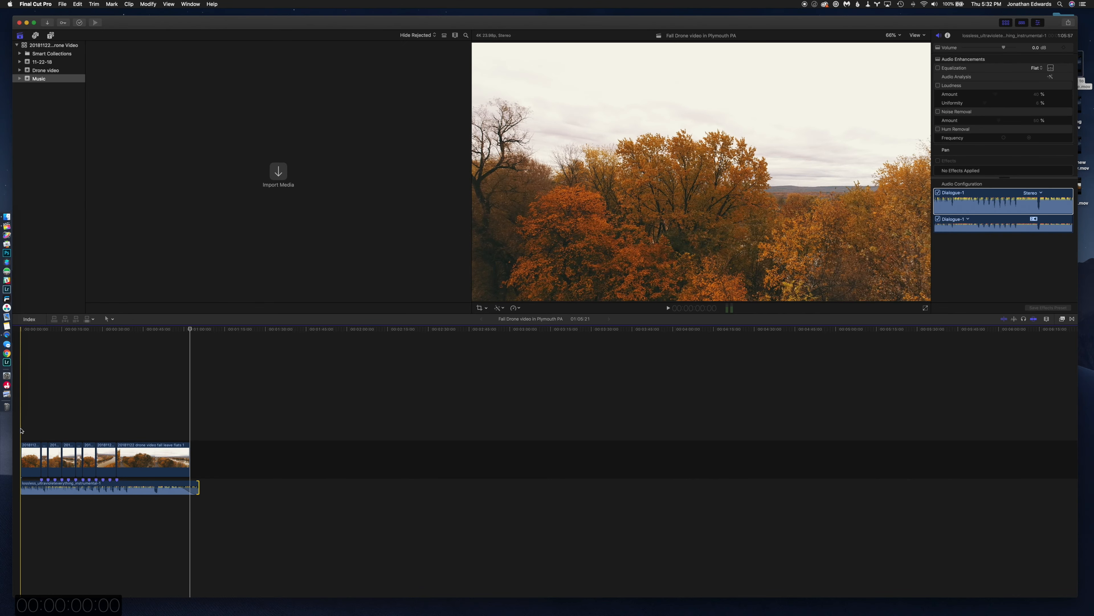
Play the edit from the start, and again from about 58:06, to check the cuts and the music fade-out.
{"action": "key", "text": "space"}
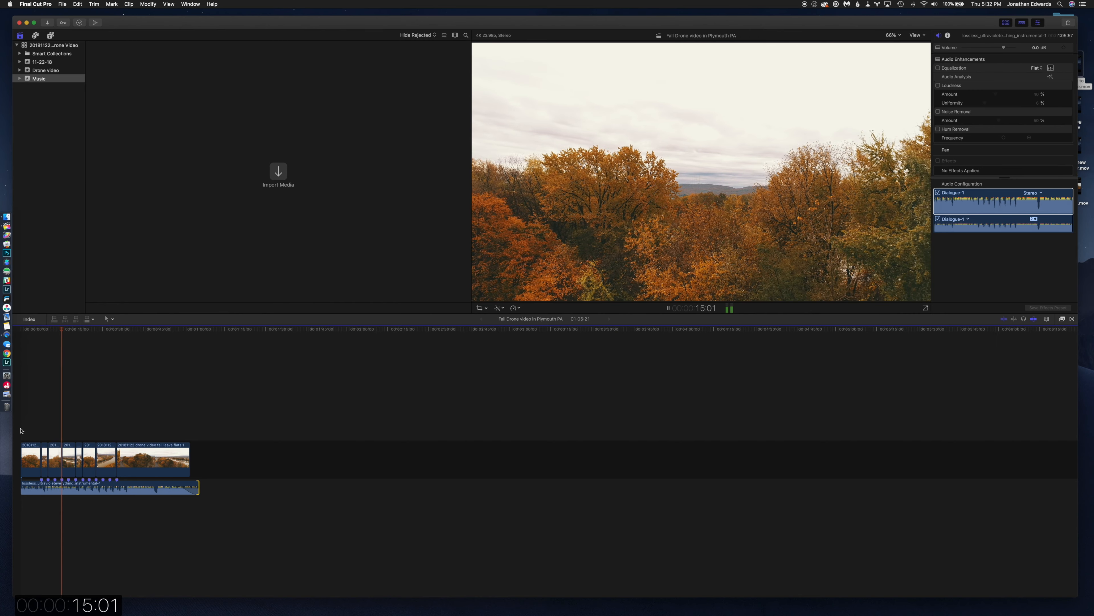
{"action": "key", "text": "space"}
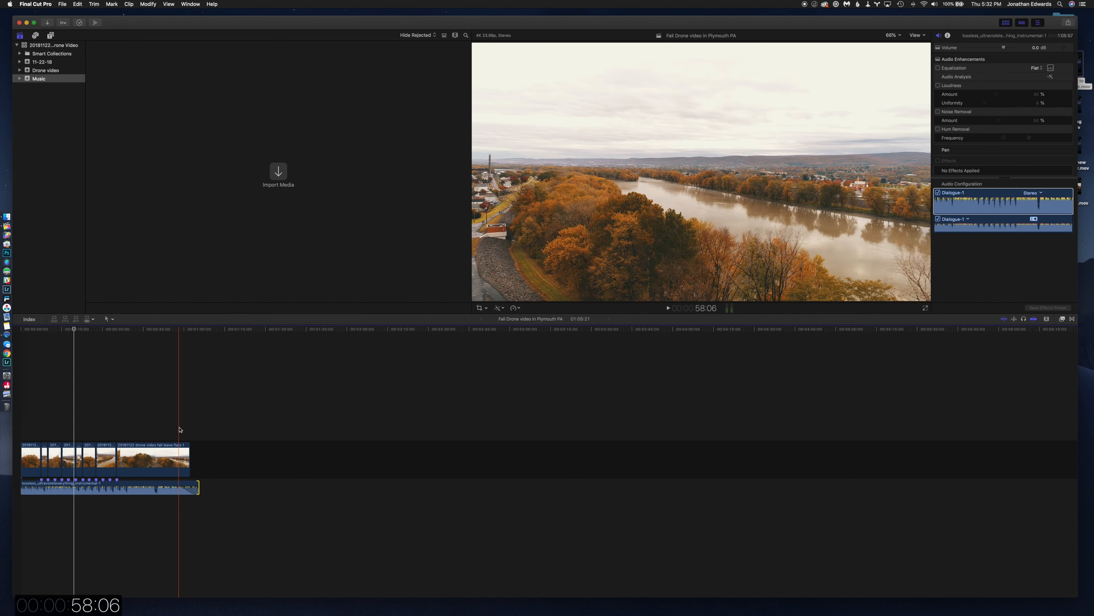
{"action": "key", "text": "space"}
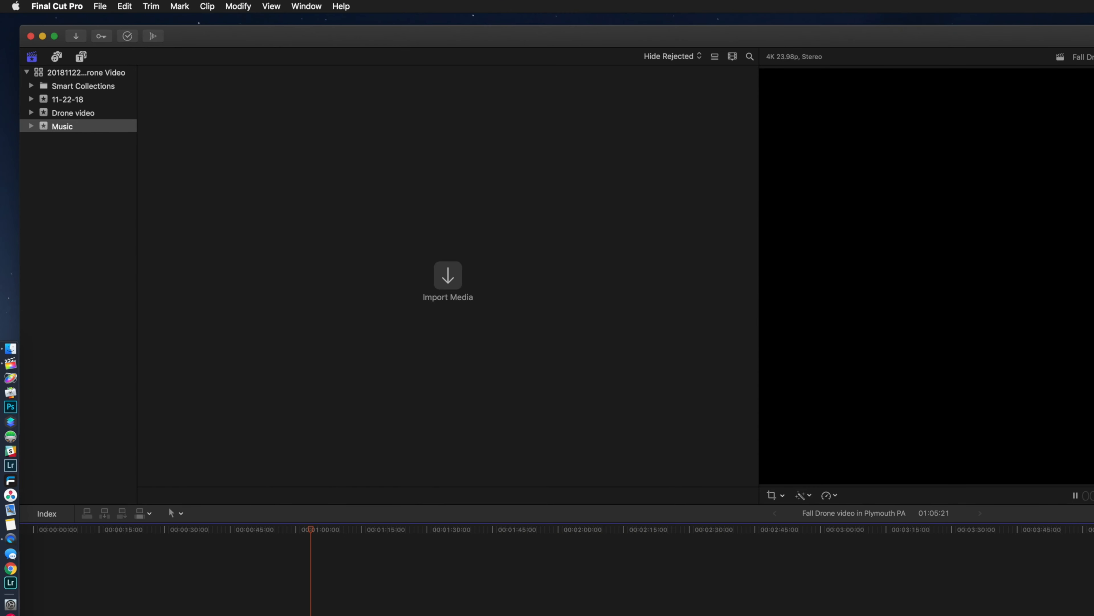
{"action": "key", "text": "space"}
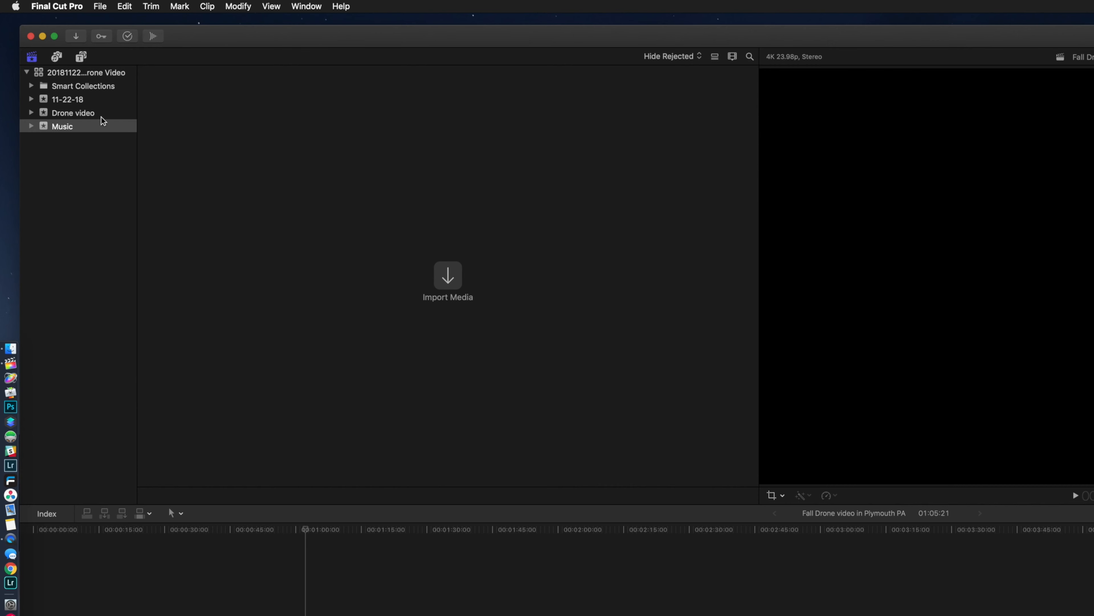
Append the Centered title from the Build In/Out titles to the end of the last drone clip.
{"action": "left_click", "coordinate": [82, 56]}
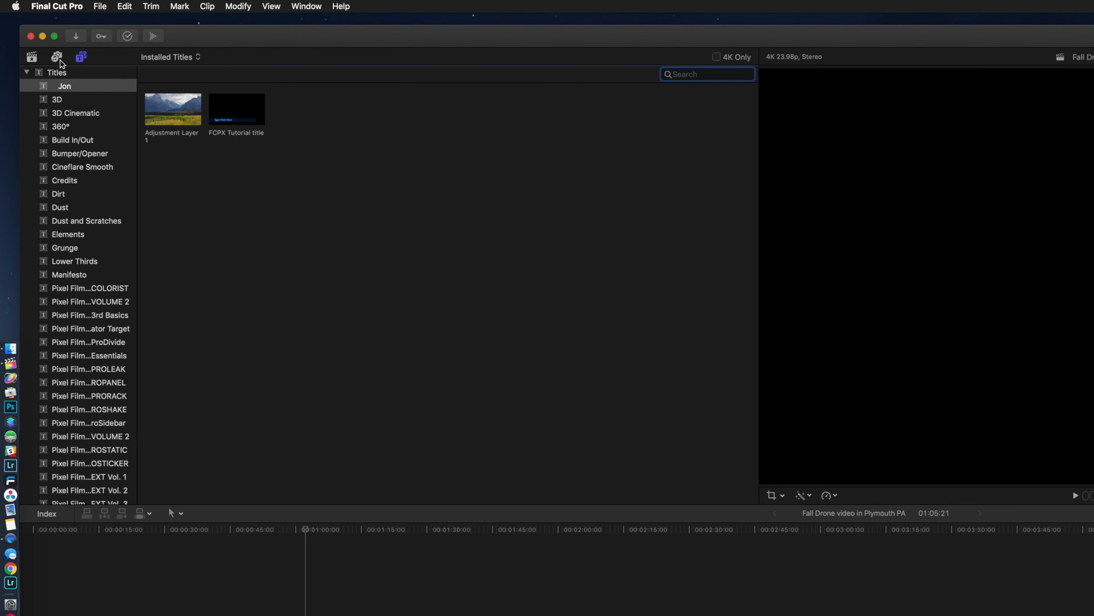
{"action": "left_click", "coordinate": [61, 74]}
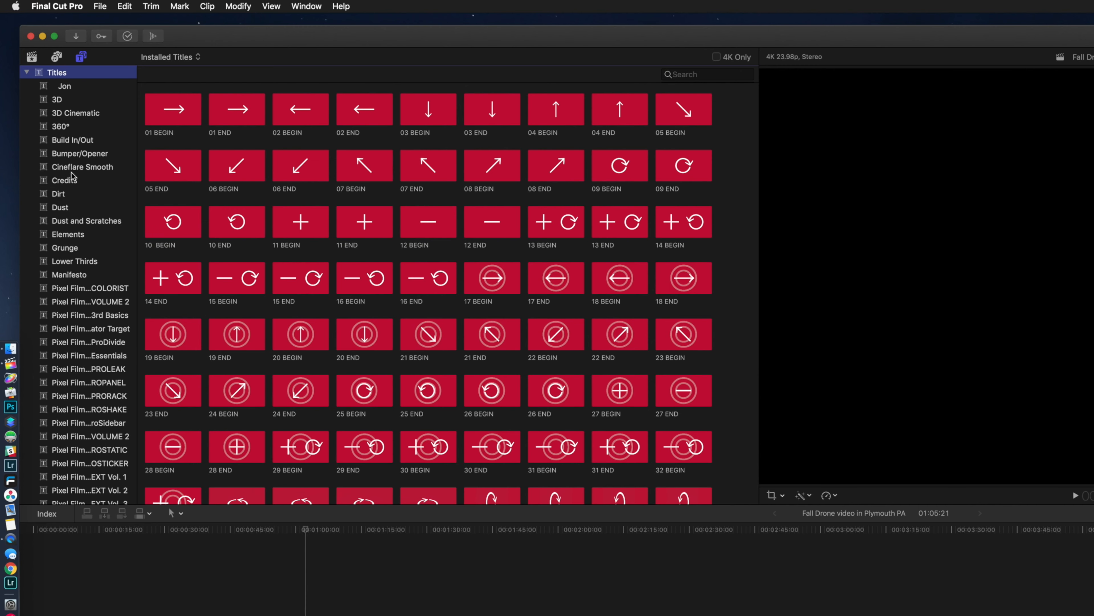
{"action": "left_click", "coordinate": [76, 142]}
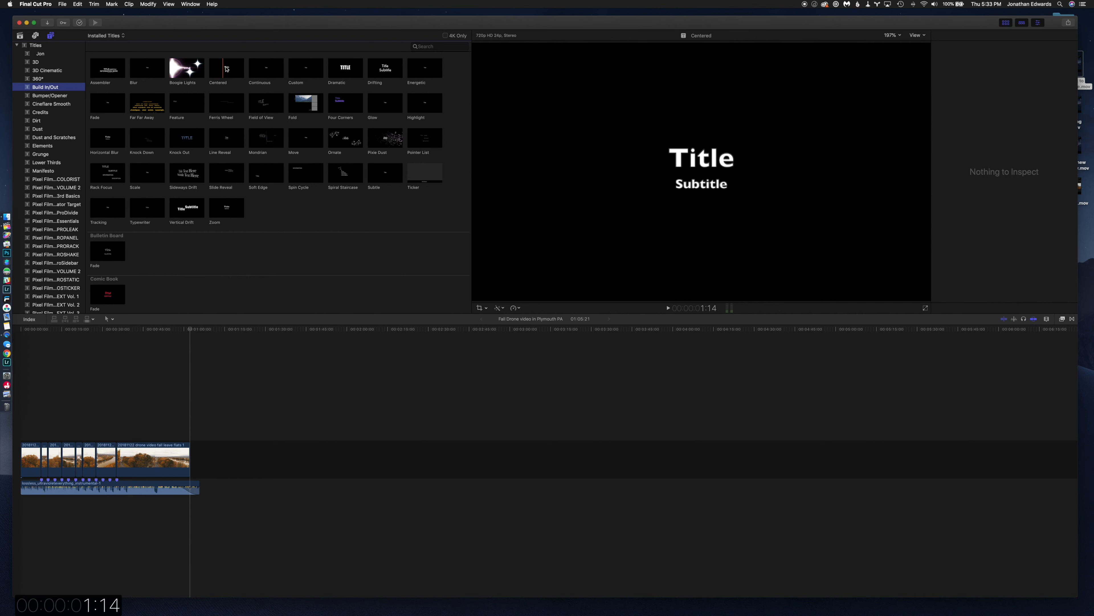
{"action": "left_click_drag", "start_coordinate": [225, 69], "coordinate": [202, 453]}
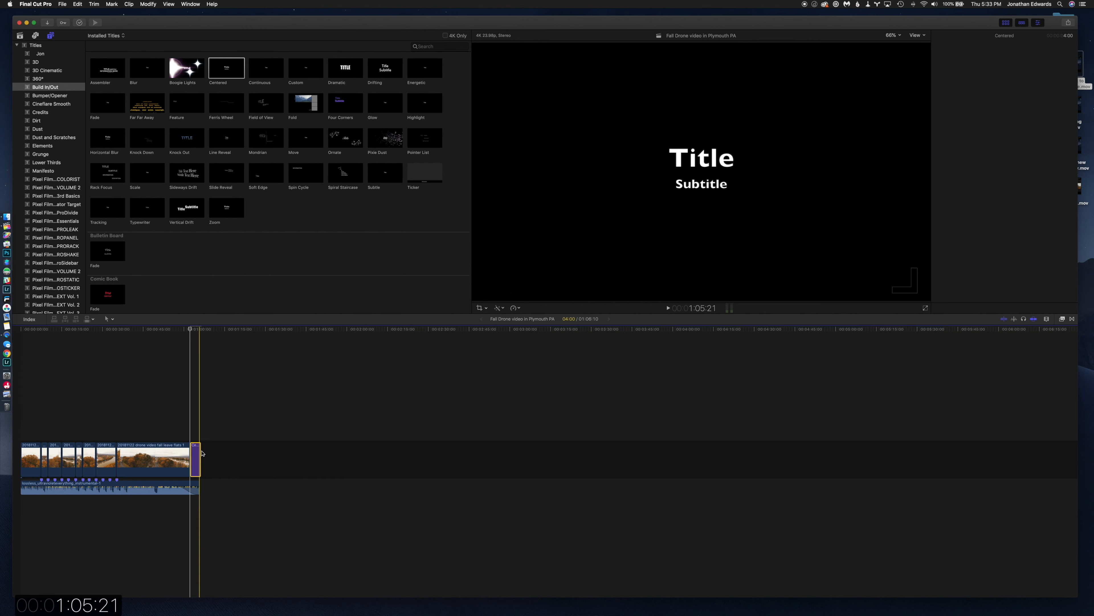
Select the Centered title, park the playhead on it at 1:03:22 and show its text settings.
{"action": "left_click", "coordinate": [195, 436]}
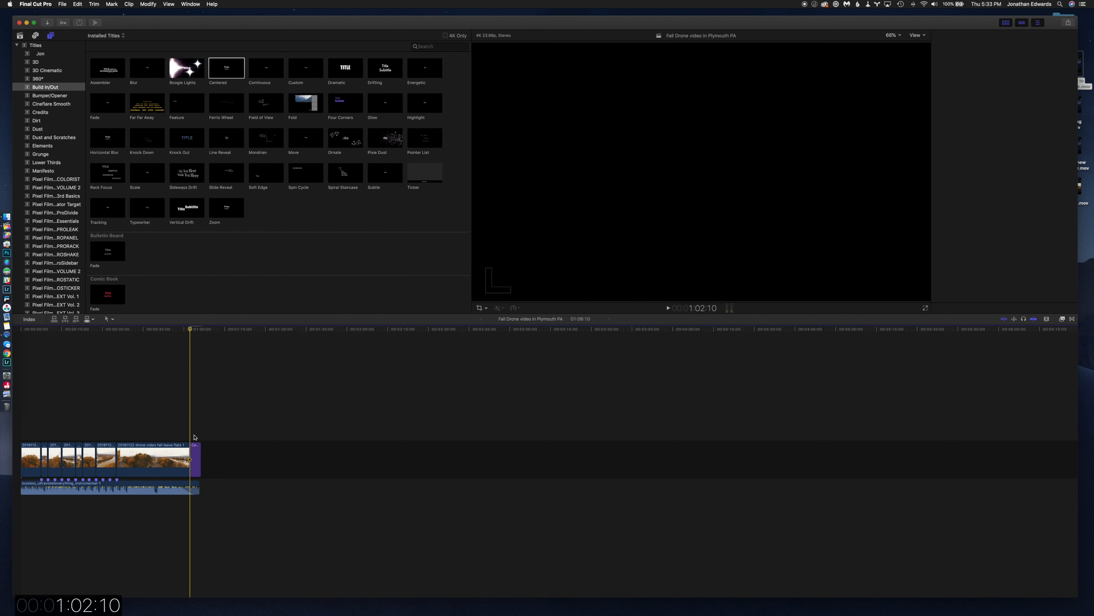
{"action": "left_click", "coordinate": [196, 447]}
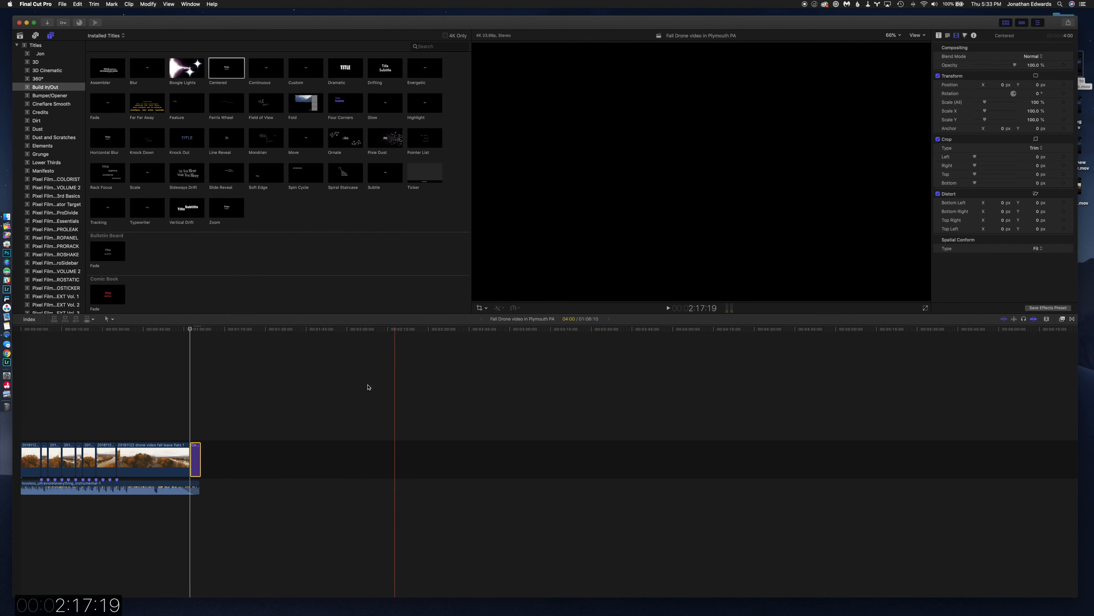
{"action": "key", "text": "super+equal"}
{"action": "key", "text": "super+equal"}
{"action": "left_click", "coordinate": [206, 412]}
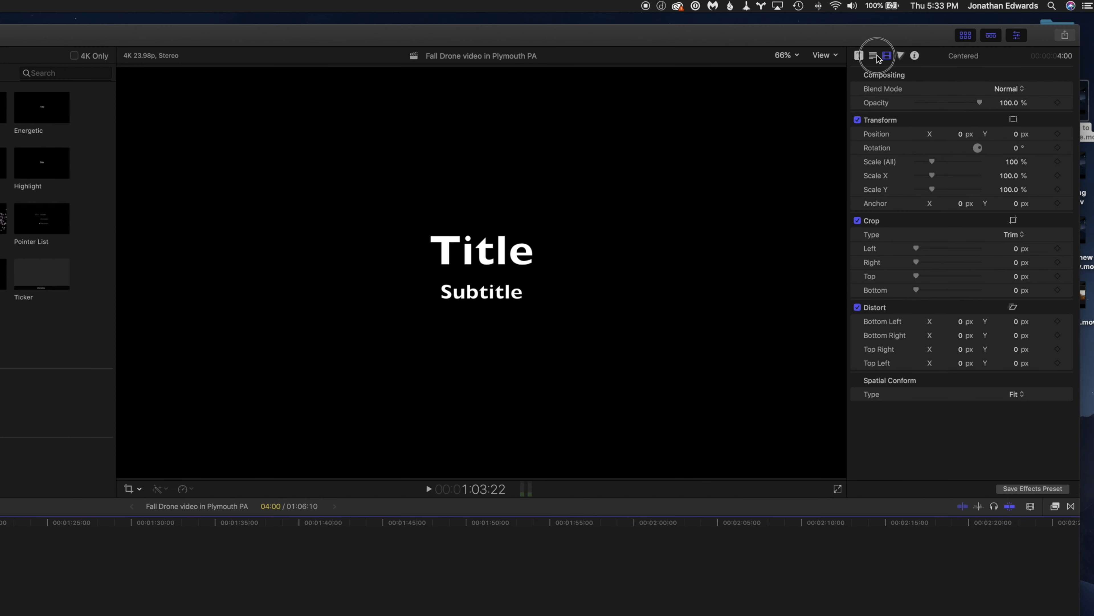
{"action": "left_click", "coordinate": [947, 36]}
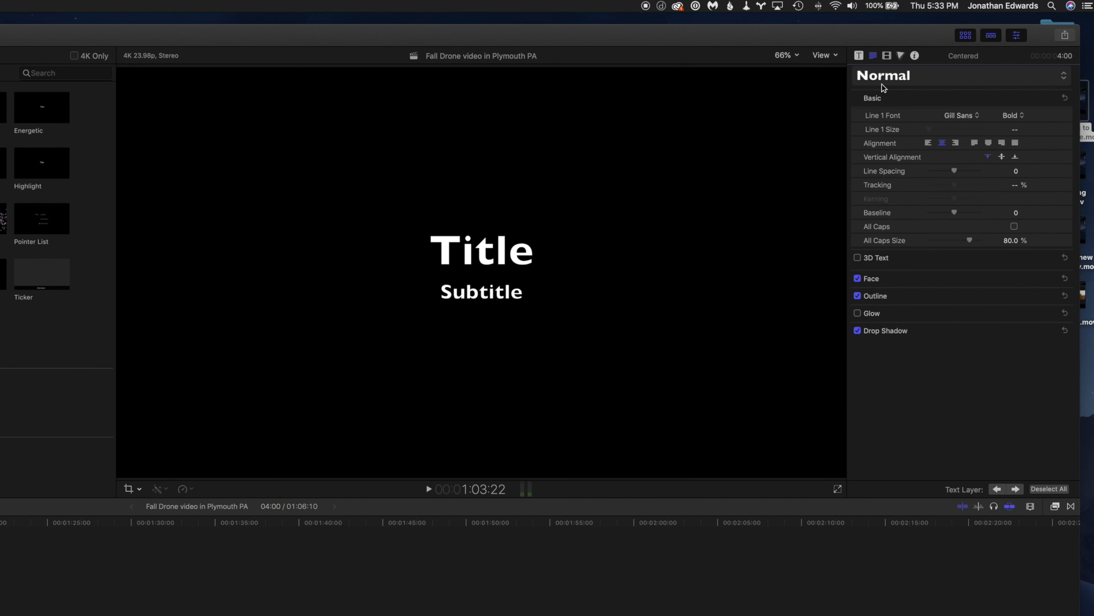
Clear the placeholder text from the main title line above the subtitle.
{"action": "left_click_drag", "start_coordinate": [498, 258], "coordinate": [499, 260]}
{"action": "left_click", "coordinate": [487, 255]}
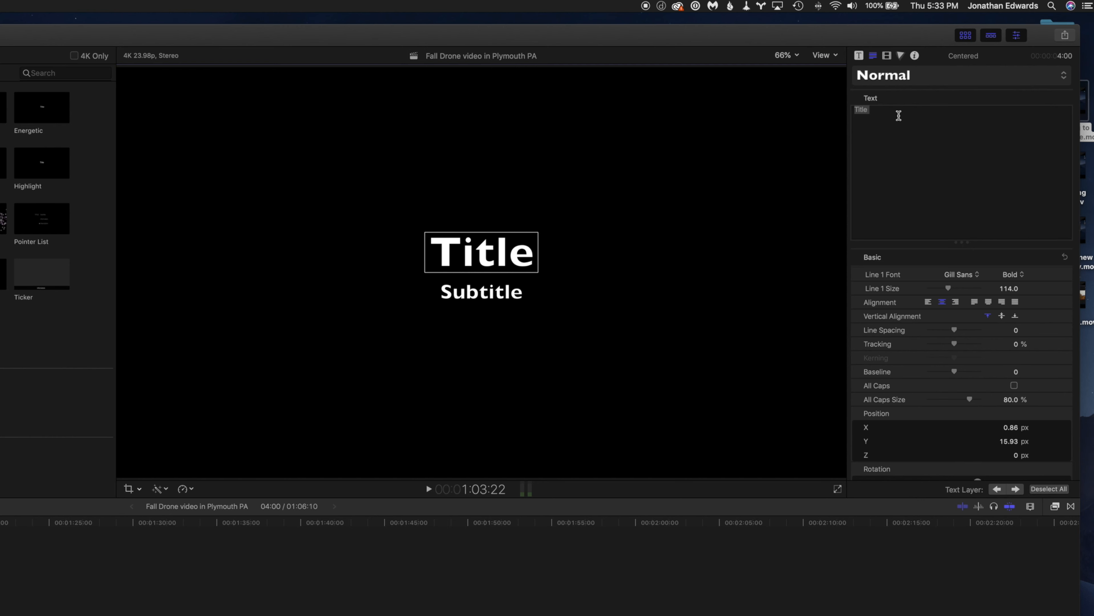
{"action": "left_click", "coordinate": [898, 112]}
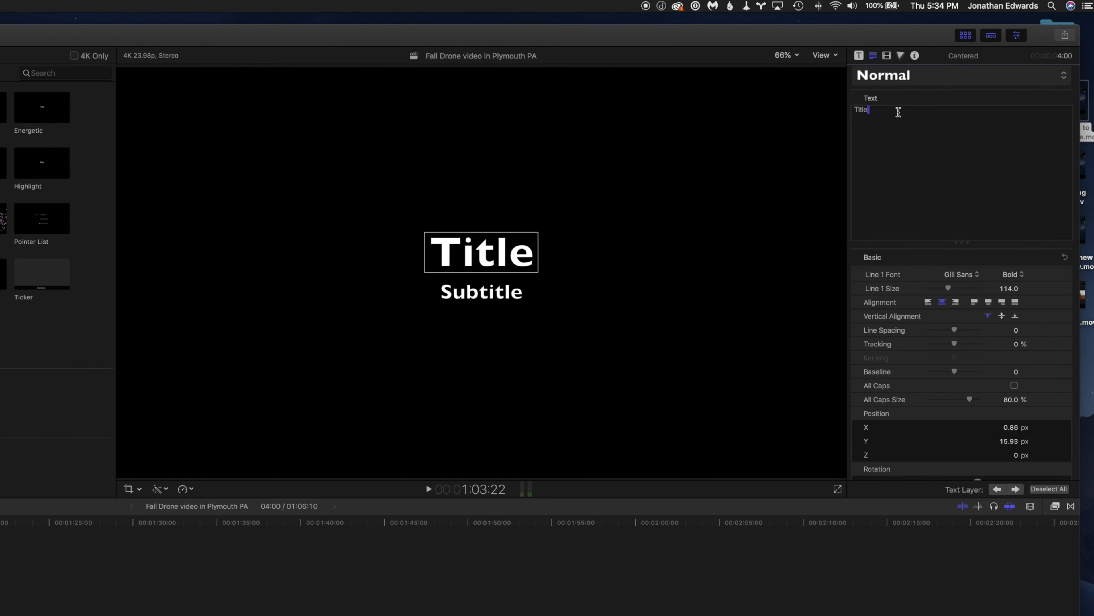
{"action": "key", "text": "BackSpace"}
{"action": "key", "text": "BackSpace"}
{"action": "key", "text": "BackSpace"}
{"action": "key", "text": "BackSpace"}
{"action": "key", "text": "BackSpace"}
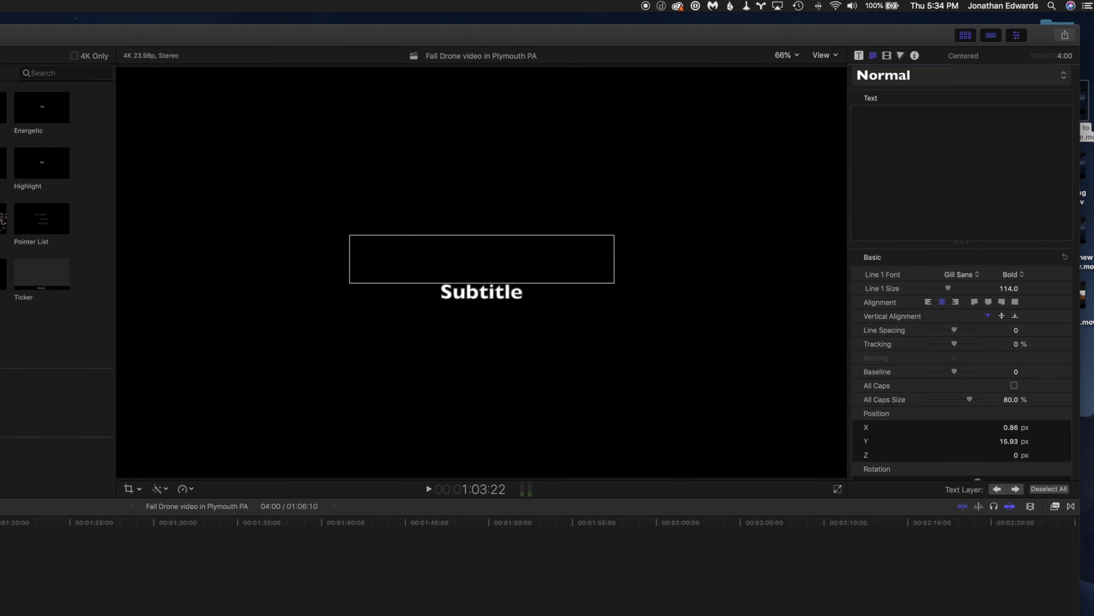
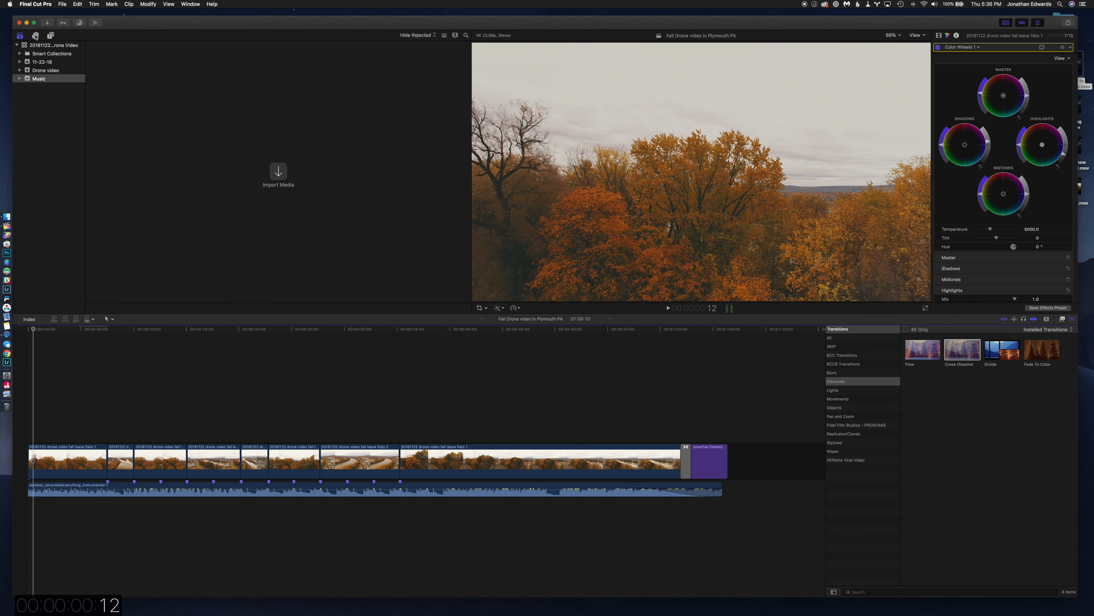
Add the Feature title from the Build In/Out titles above the first drone clip and trim its end to the clip's end.
{"action": "left_click", "coordinate": [50, 36]}
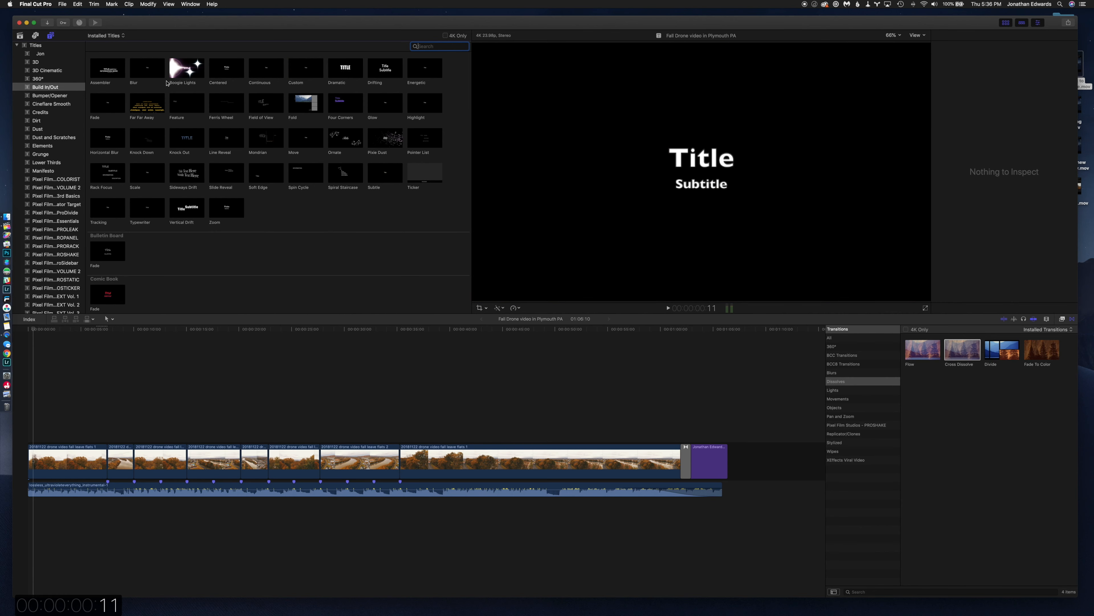
{"action": "left_click_drag", "start_coordinate": [187, 103], "coordinate": [31, 436]}
{"action": "left_click_drag", "start_coordinate": [114, 437], "coordinate": [107, 437]}
Replace the main line of the Feature title with "Plymouth, Pennsylvania".
{"action": "left_click", "coordinate": [64, 437]}
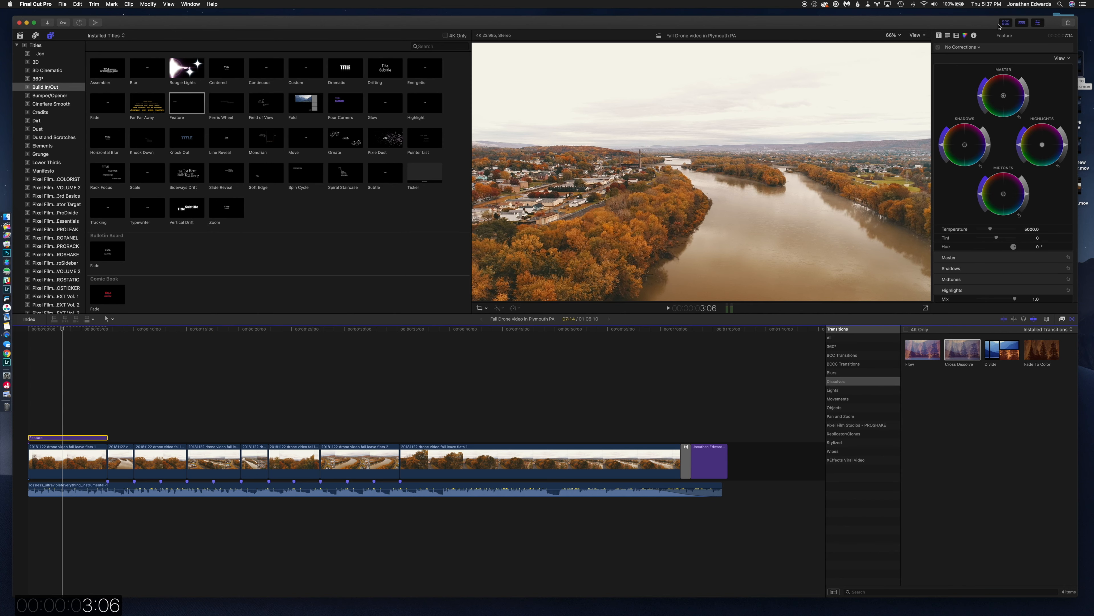
{"action": "left_click", "coordinate": [948, 36]}
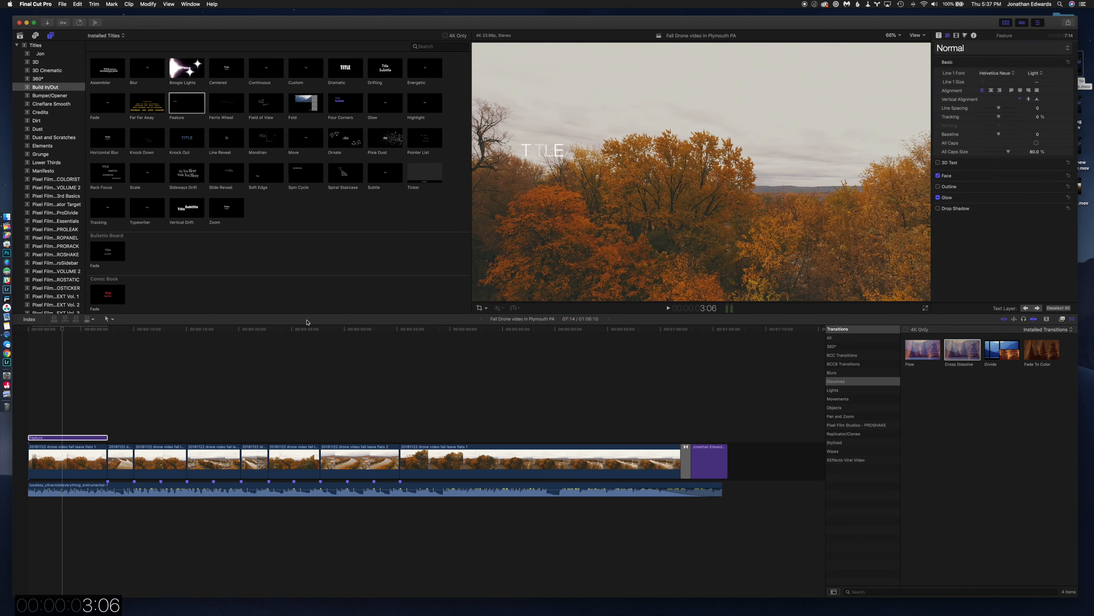
{"action": "double_click", "coordinate": [542, 150]}
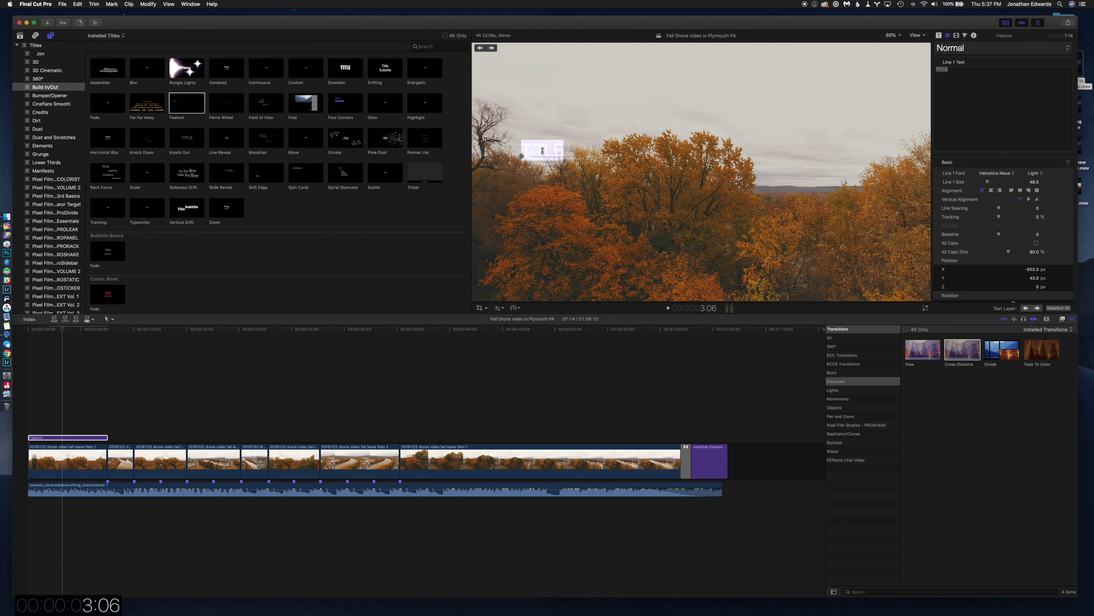
{"action": "type", "text": "Ply"}
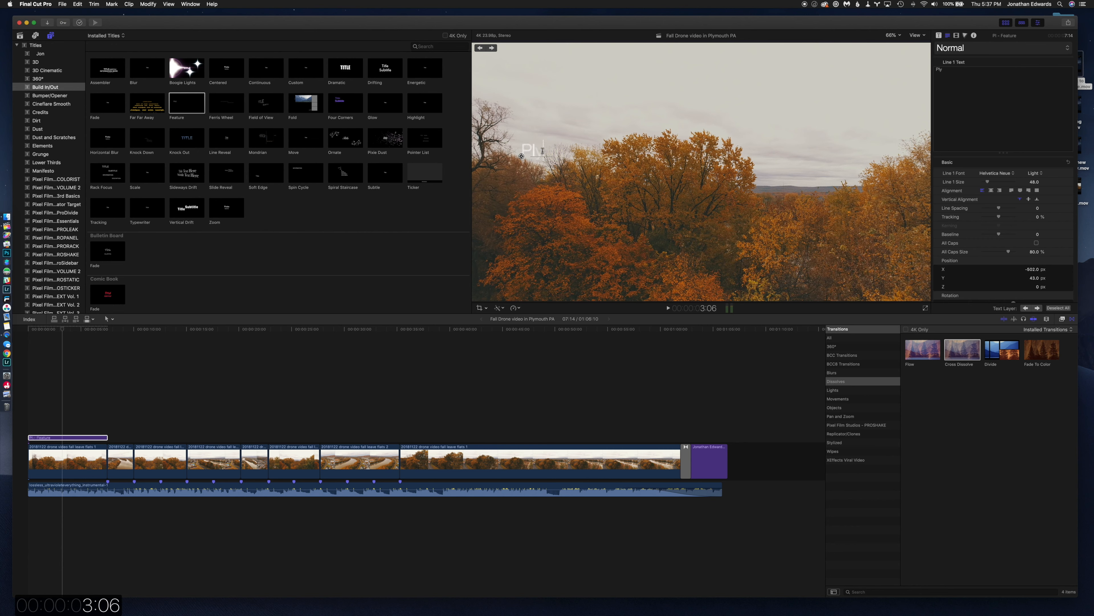
{"action": "type", "text": "mouth, Pennsylvania"}
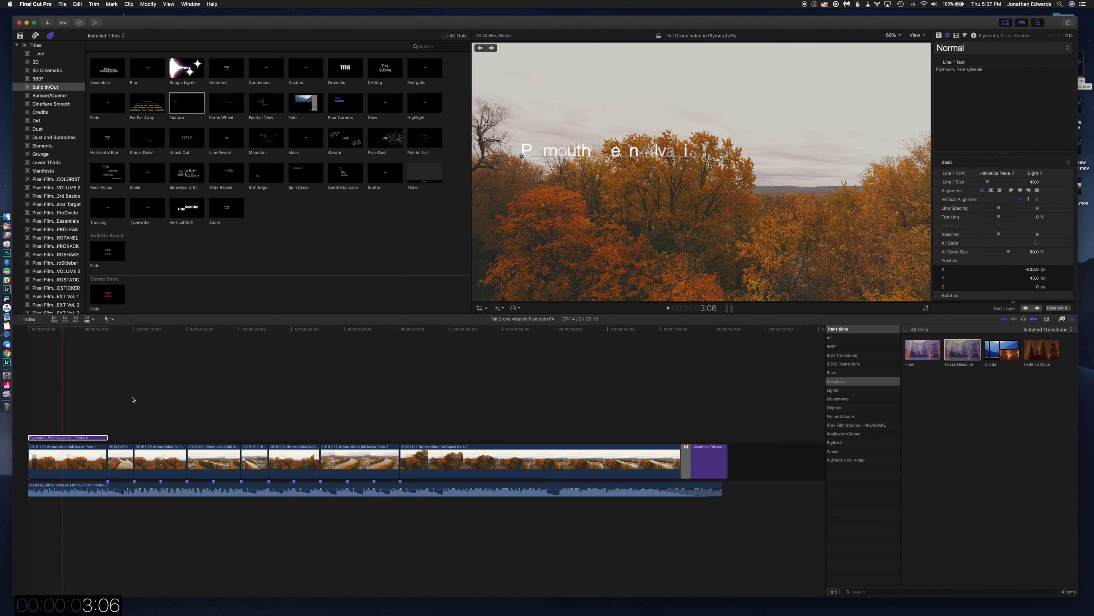
Replace the Feature title's subtitle with "Fall, 2018" and play the opening title.
{"action": "left_click", "coordinate": [81, 425]}
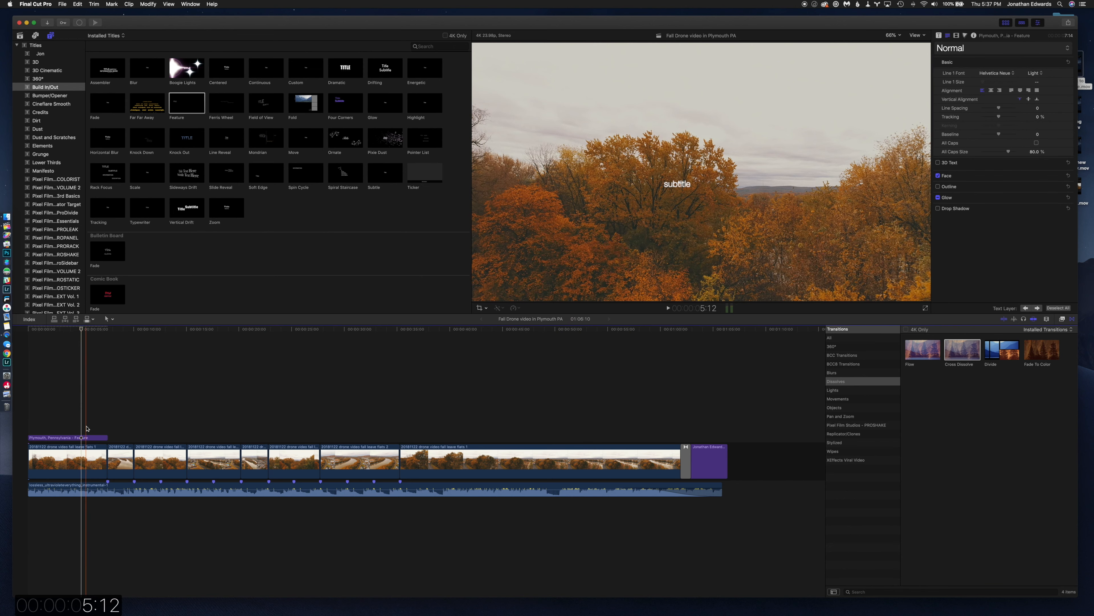
{"action": "left_click", "coordinate": [82, 437]}
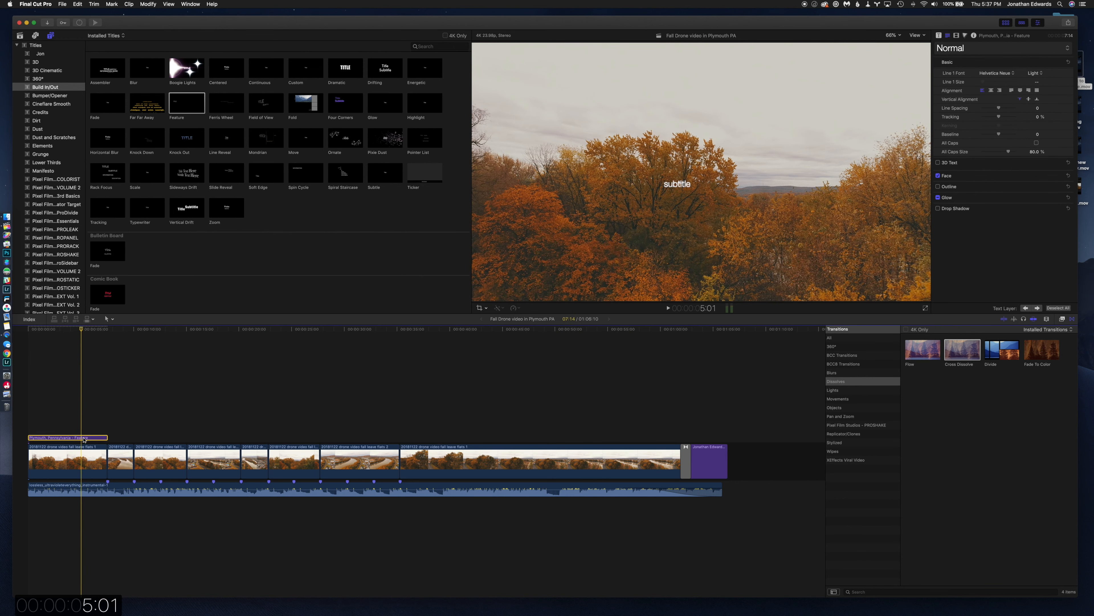
{"action": "double_click", "coordinate": [674, 188]}
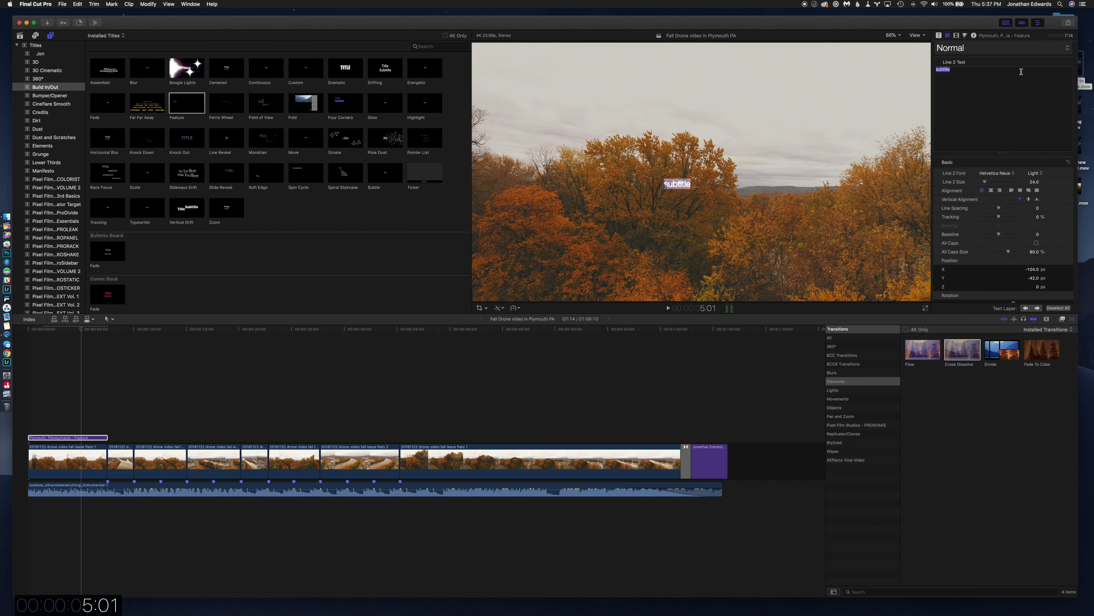
{"action": "type", "text": "Fall, 2018"}
{"action": "left_click", "coordinate": [51, 383]}
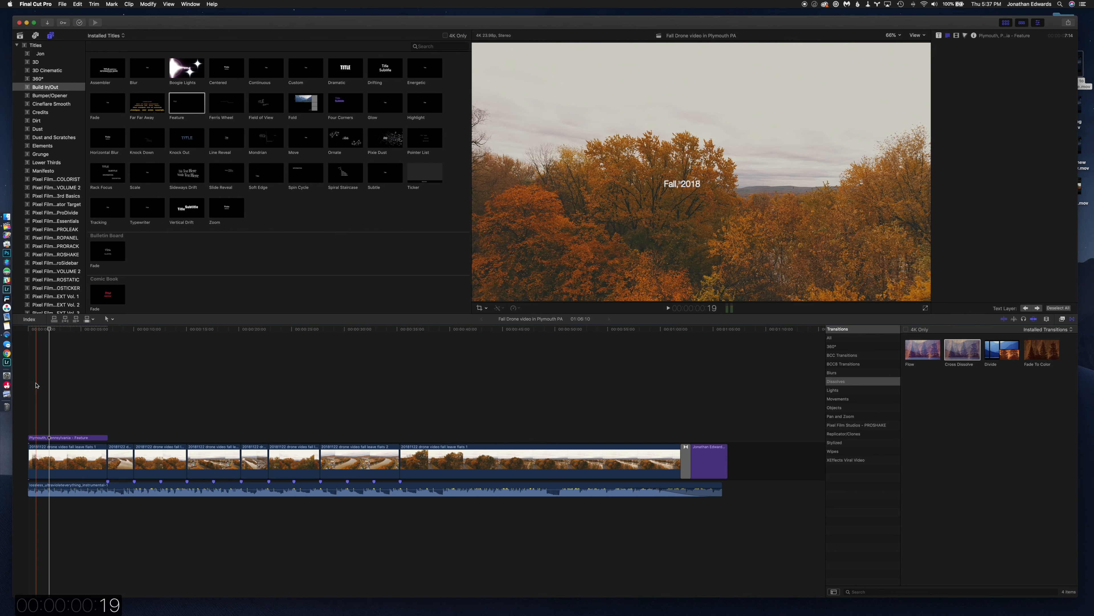
{"action": "key", "text": "space"}
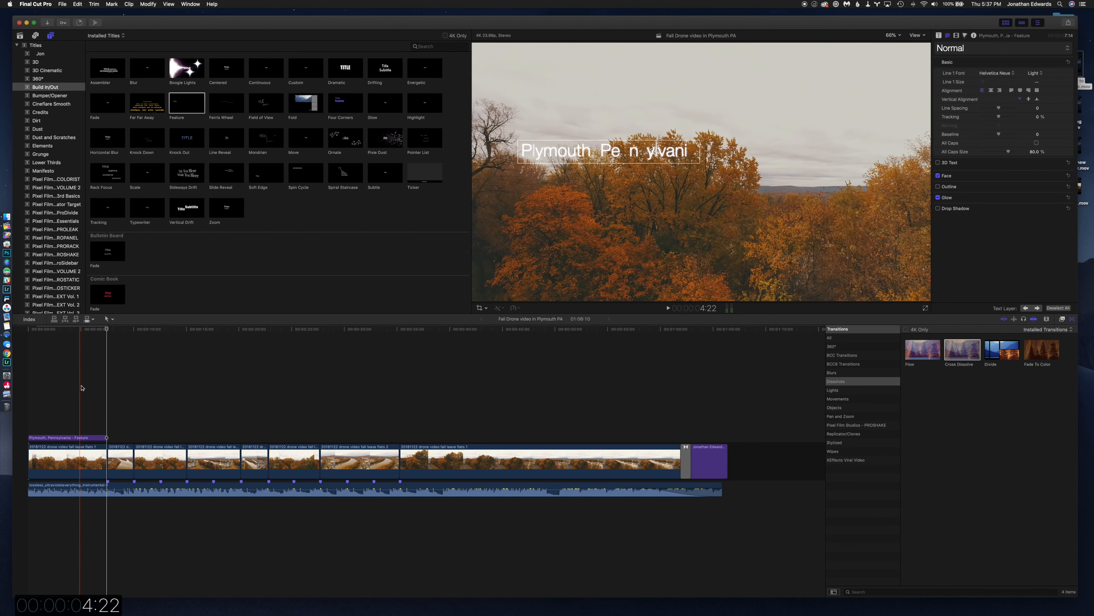
Turn on the drop shadow for the opening title's text and check it at different points of the title.
{"action": "left_click", "coordinate": [59, 437]}
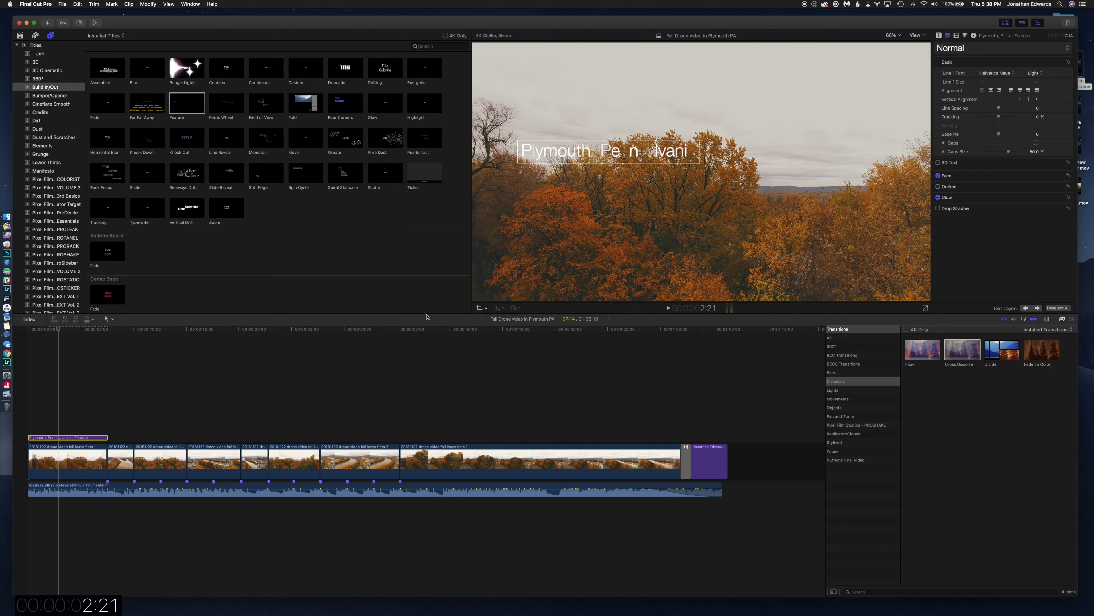
{"action": "left_click", "coordinate": [938, 209]}
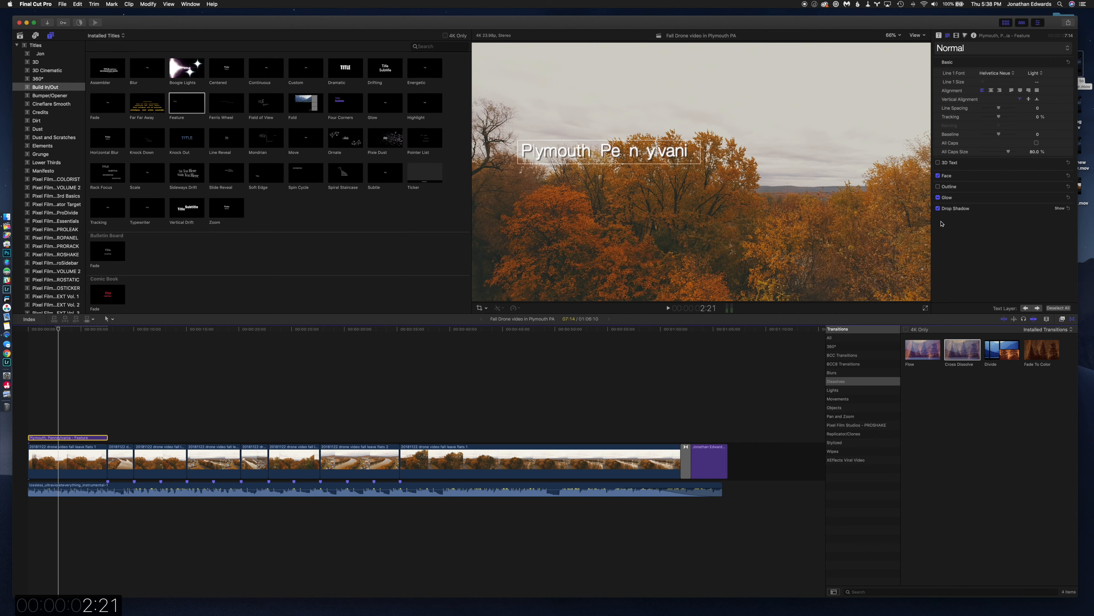
{"action": "left_click", "coordinate": [89, 422]}
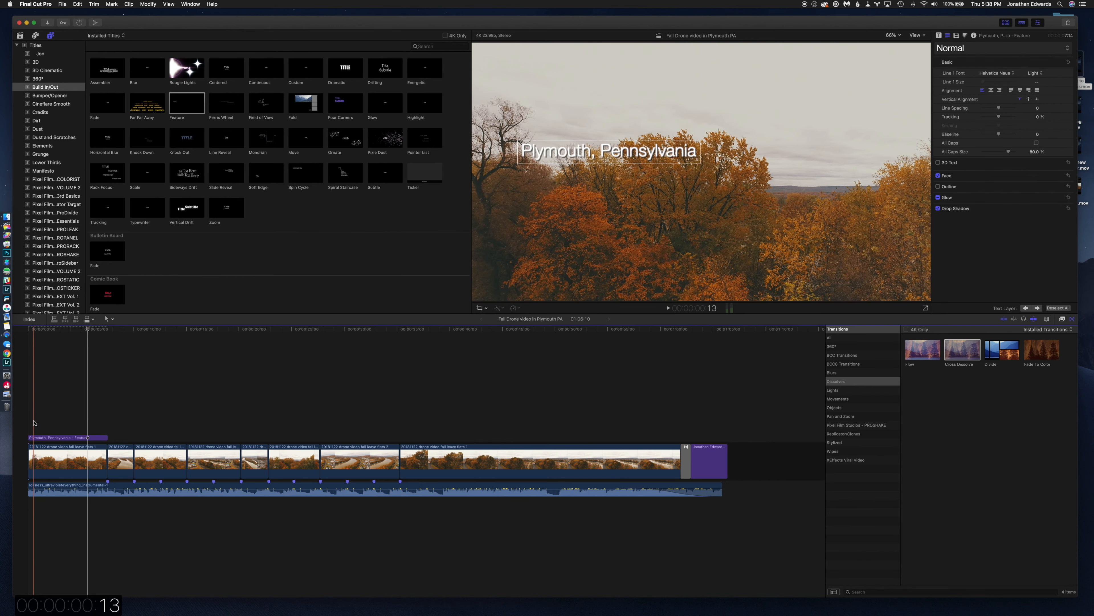
{"action": "left_click", "coordinate": [56, 424]}
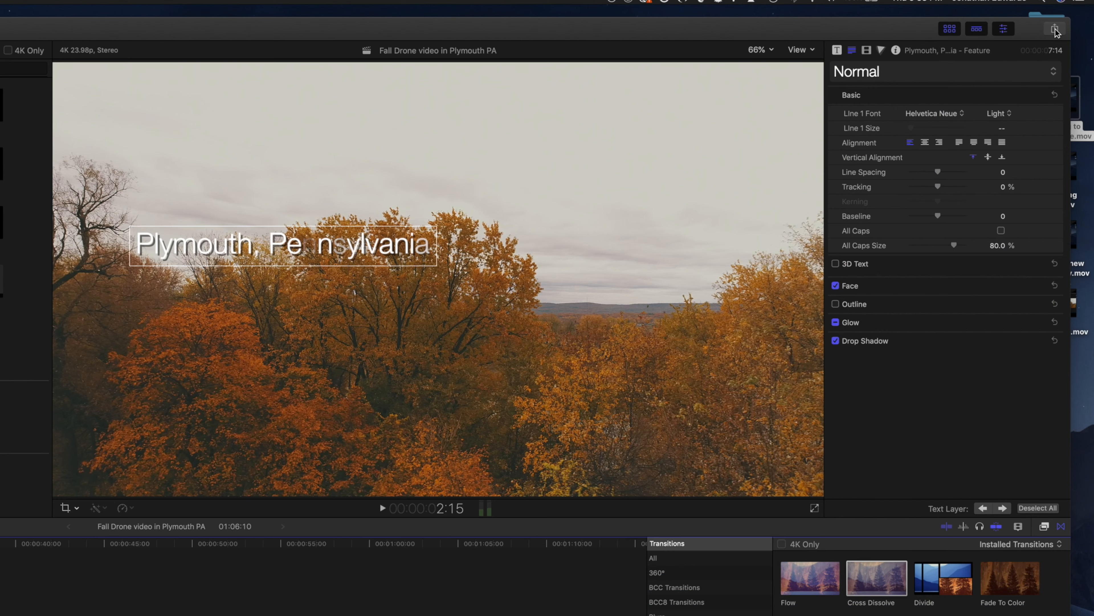
Share the project with the Apple Devices 4K preset, review its settings and info, and continue to the save location.
{"action": "left_click", "coordinate": [1054, 29]}
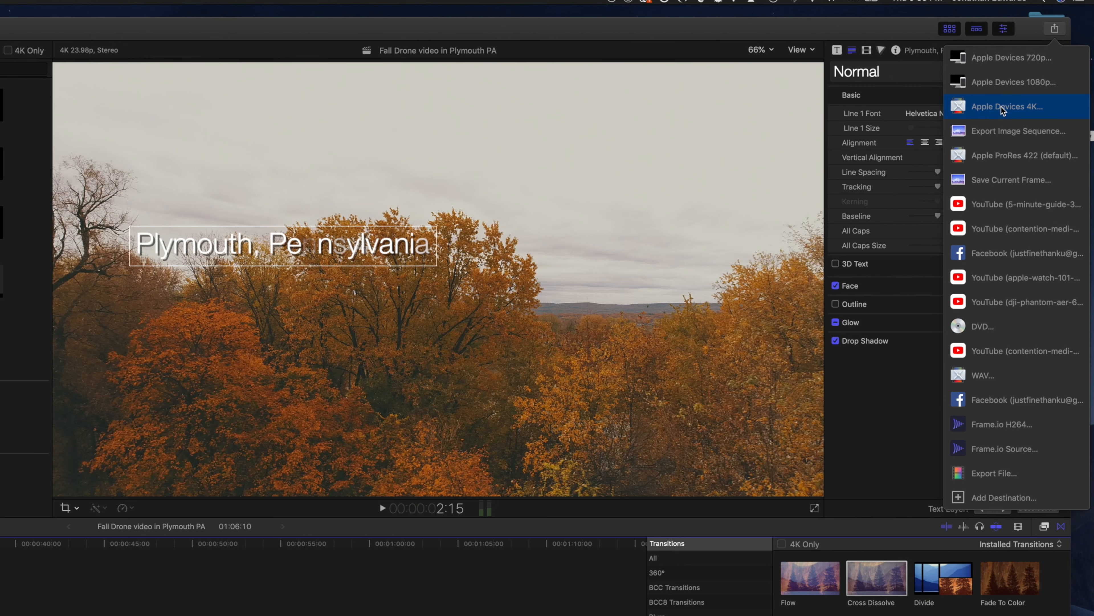
{"action": "left_click", "coordinate": [1002, 108]}
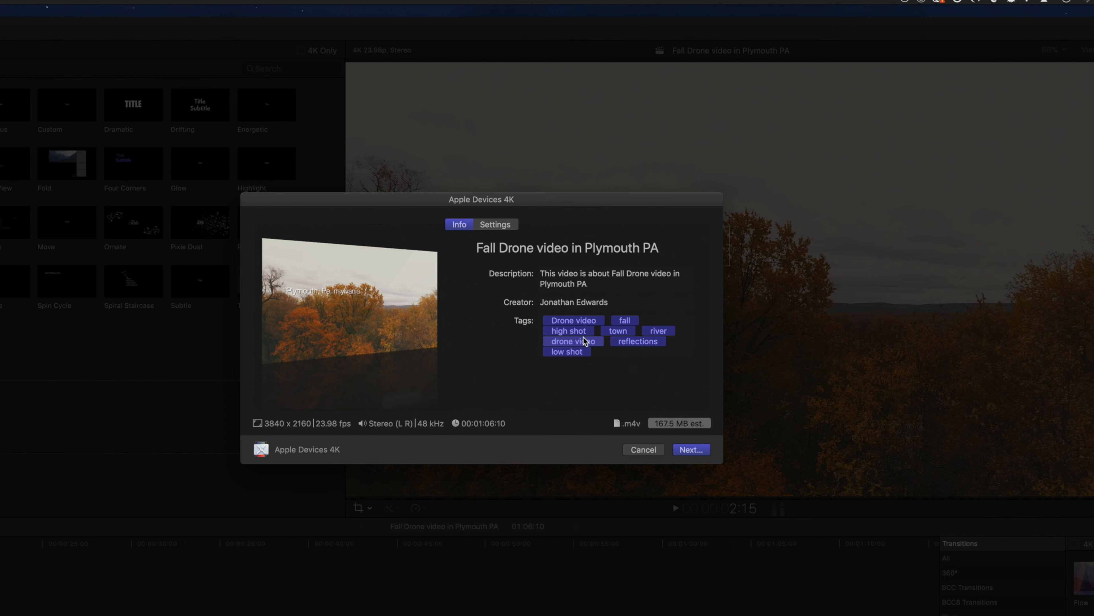
{"action": "left_click", "coordinate": [501, 223]}
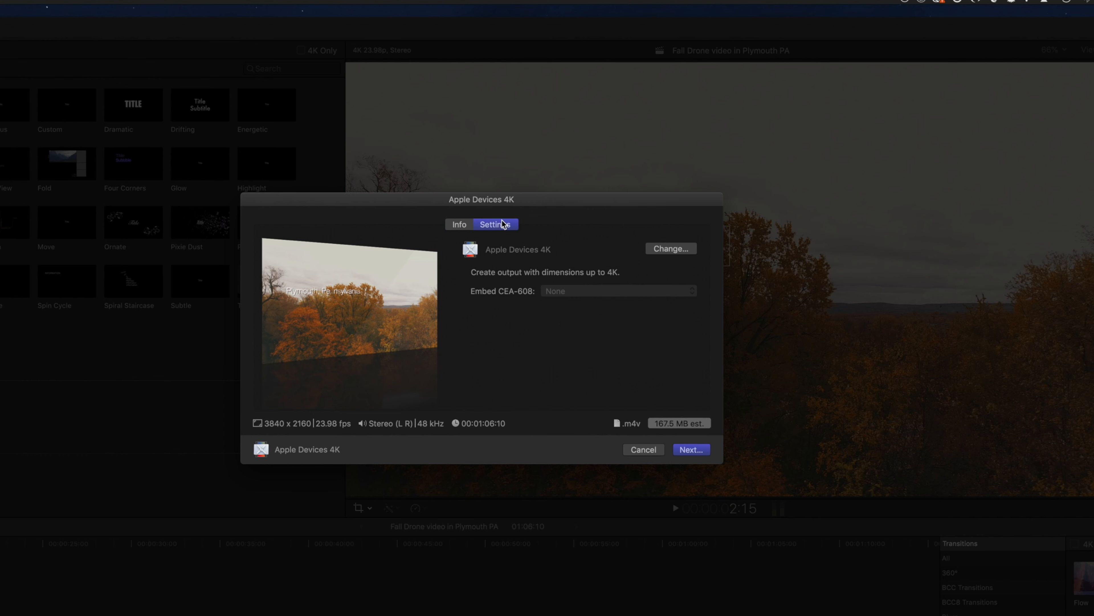
{"action": "left_click", "coordinate": [458, 224]}
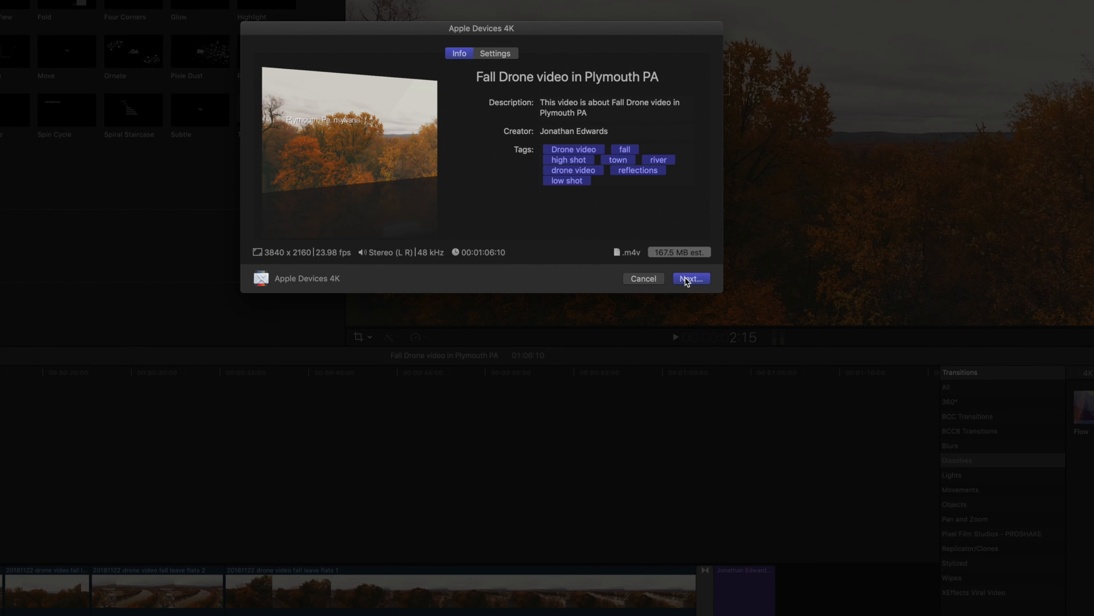
{"action": "left_click", "coordinate": [688, 279]}
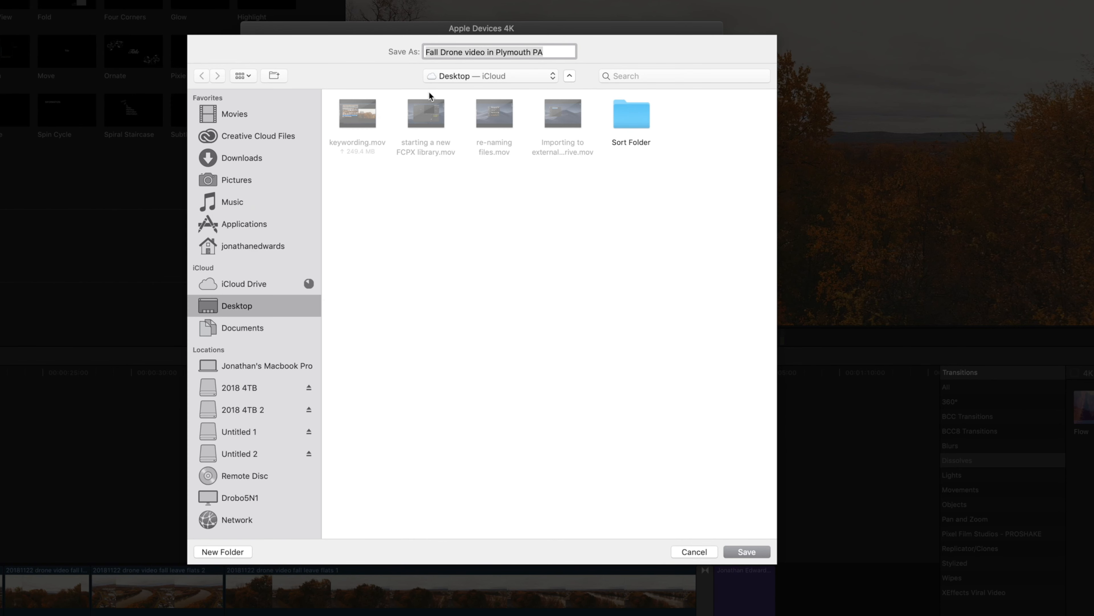
Export "Fall Drone video in Plymouth PA" to Completed Exports in the 20181122 Fall Leaves project folder, under 2018 example fcpx > 2018 Harddrive 1 > 201811 on 2018 4TB 2.
{"action": "left_click", "coordinate": [251, 410]}
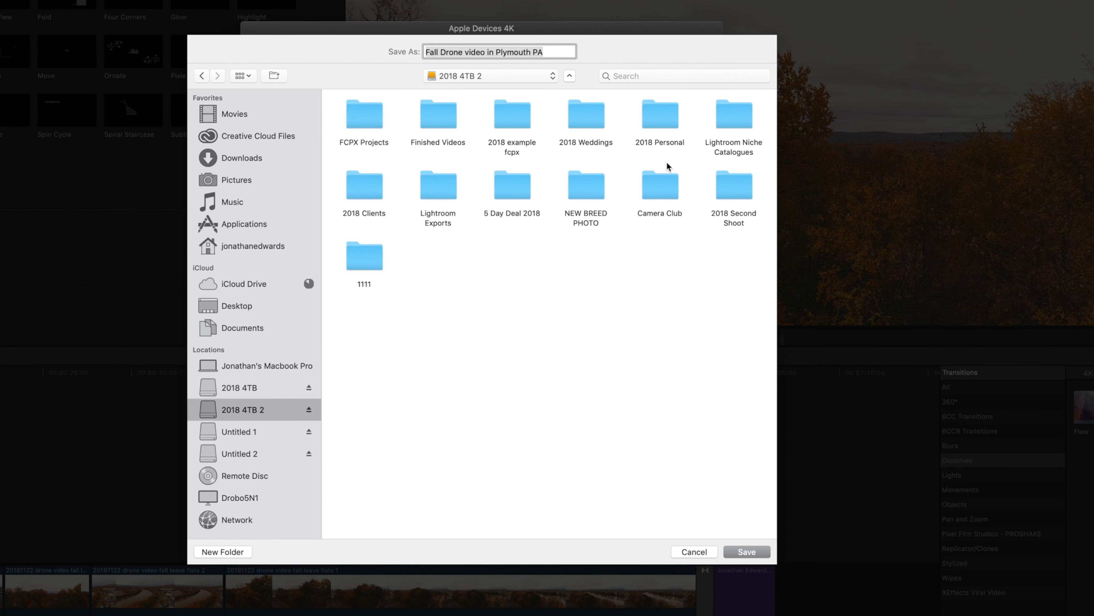
{"action": "double_click", "coordinate": [508, 114]}
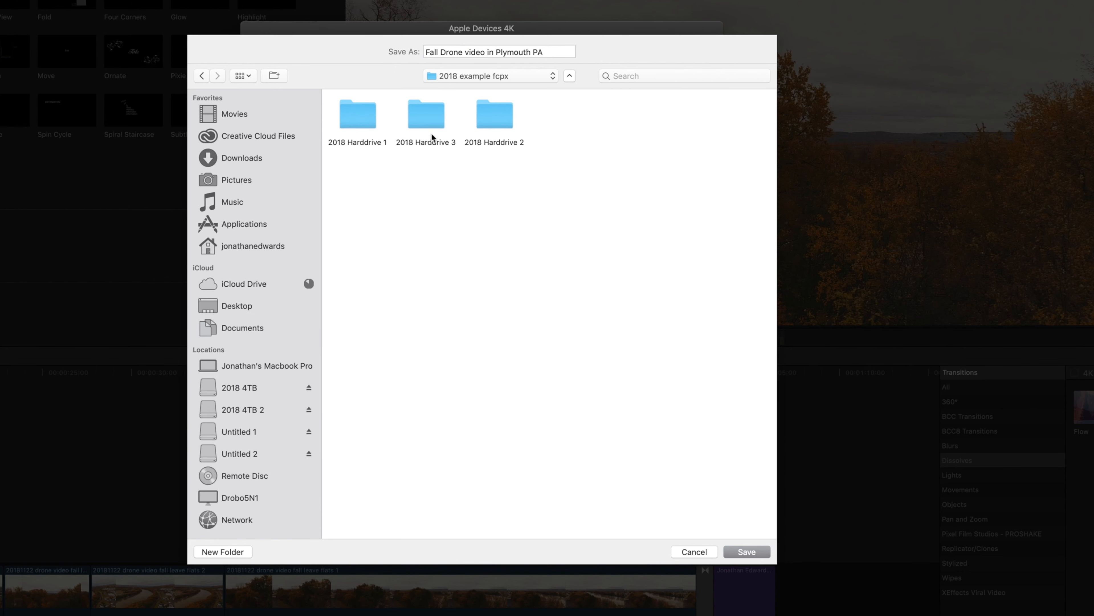
{"action": "double_click", "coordinate": [343, 120]}
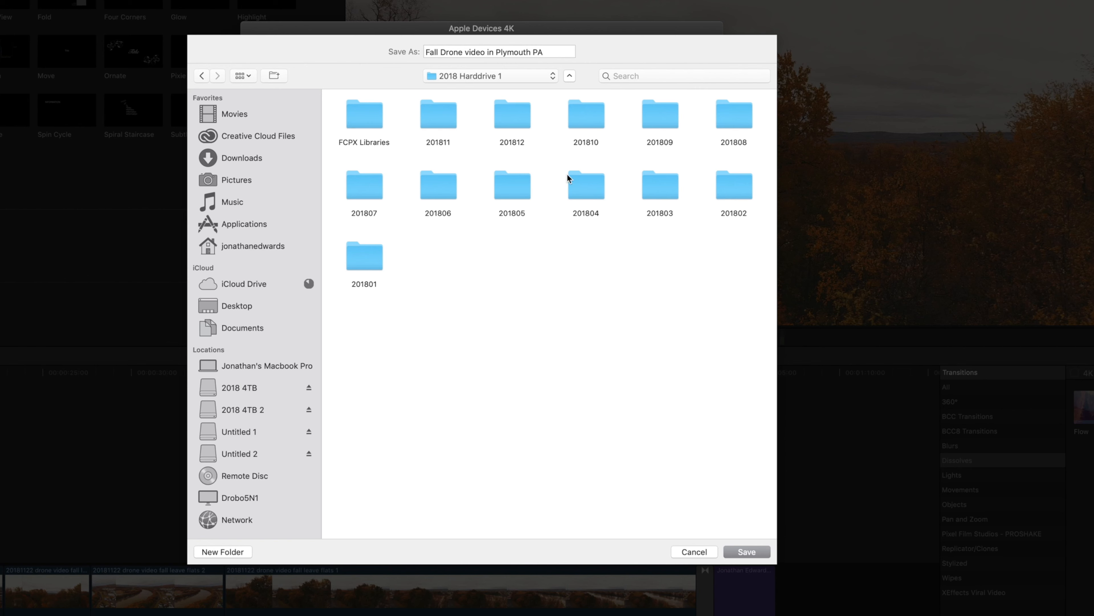
{"action": "double_click", "coordinate": [446, 113]}
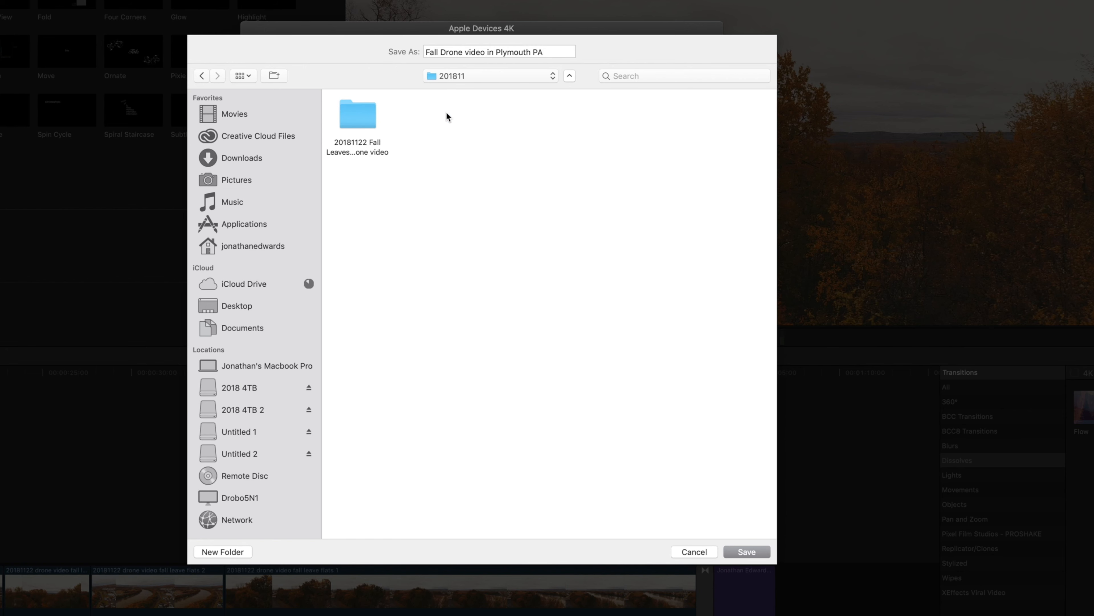
{"action": "left_click", "coordinate": [363, 115]}
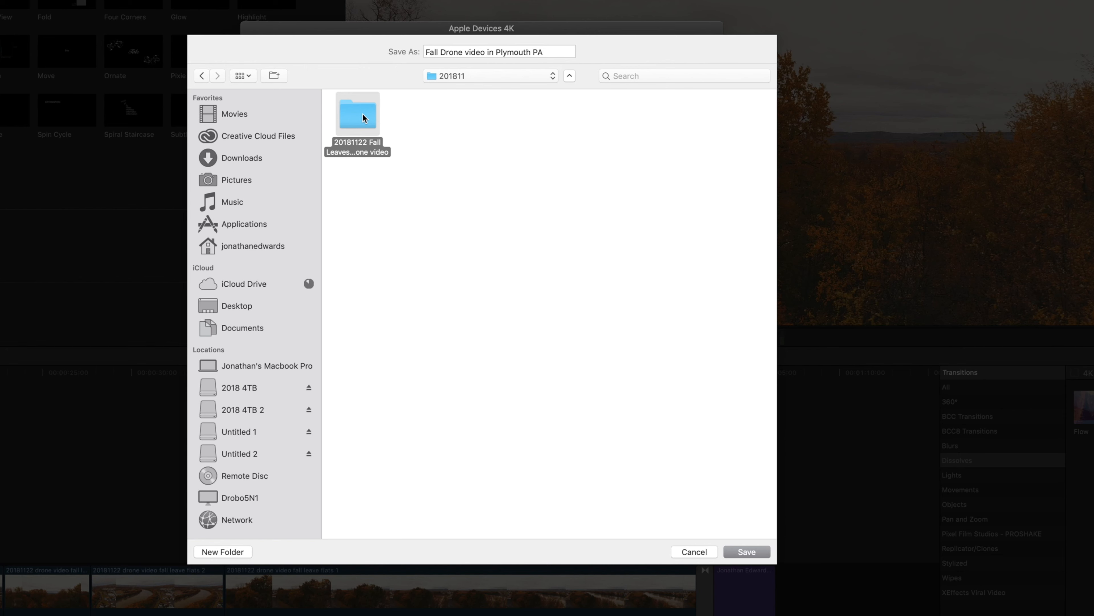
{"action": "double_click", "coordinate": [363, 115]}
{"action": "left_click", "coordinate": [432, 119]}
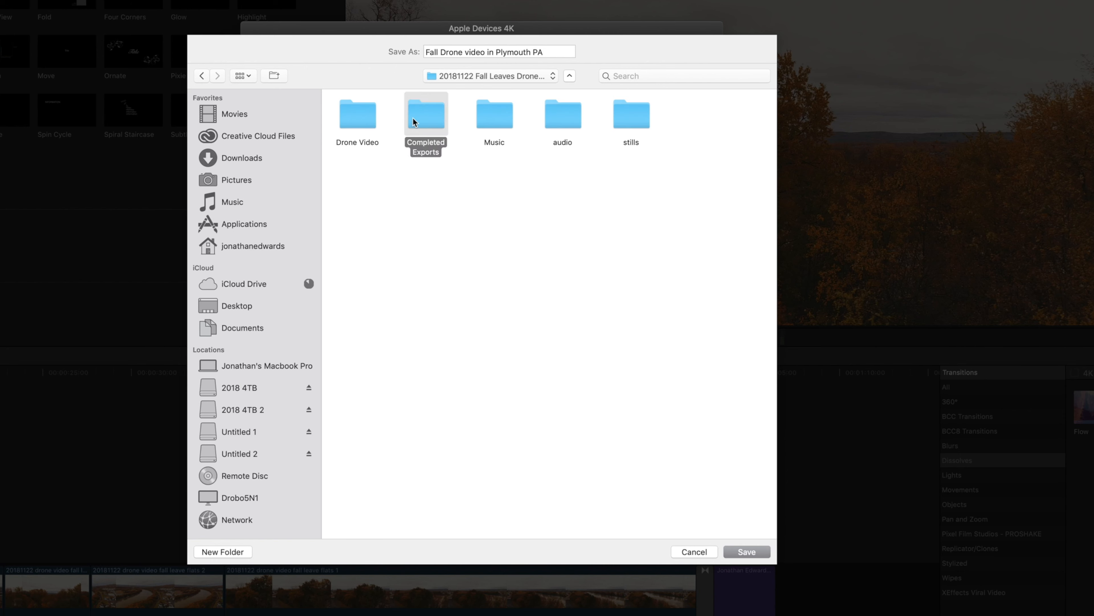
{"action": "double_click", "coordinate": [428, 122]}
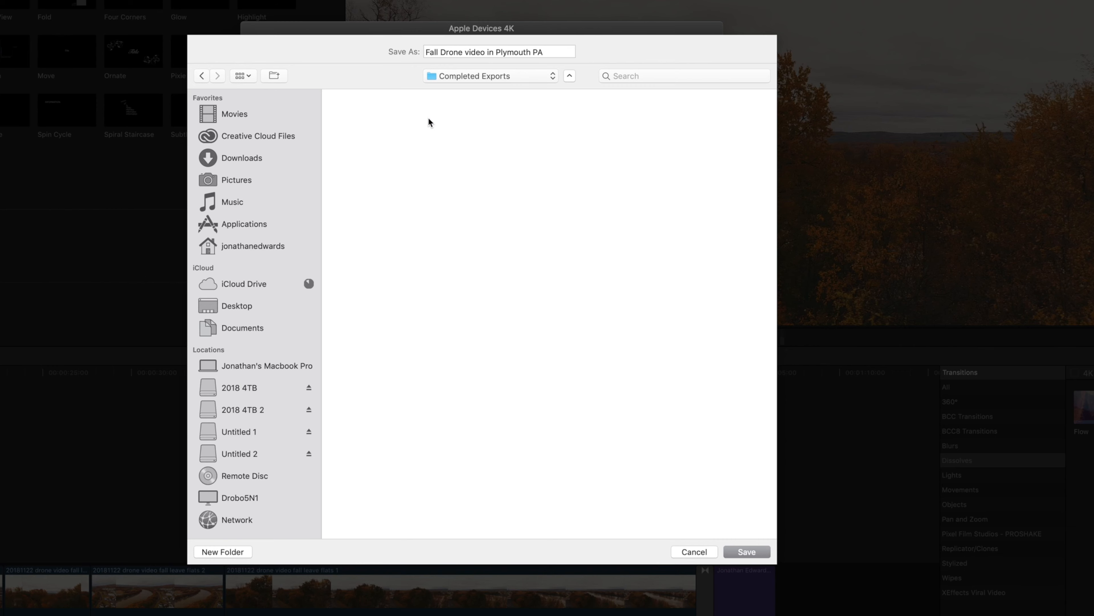
{"action": "left_click", "coordinate": [736, 553]}
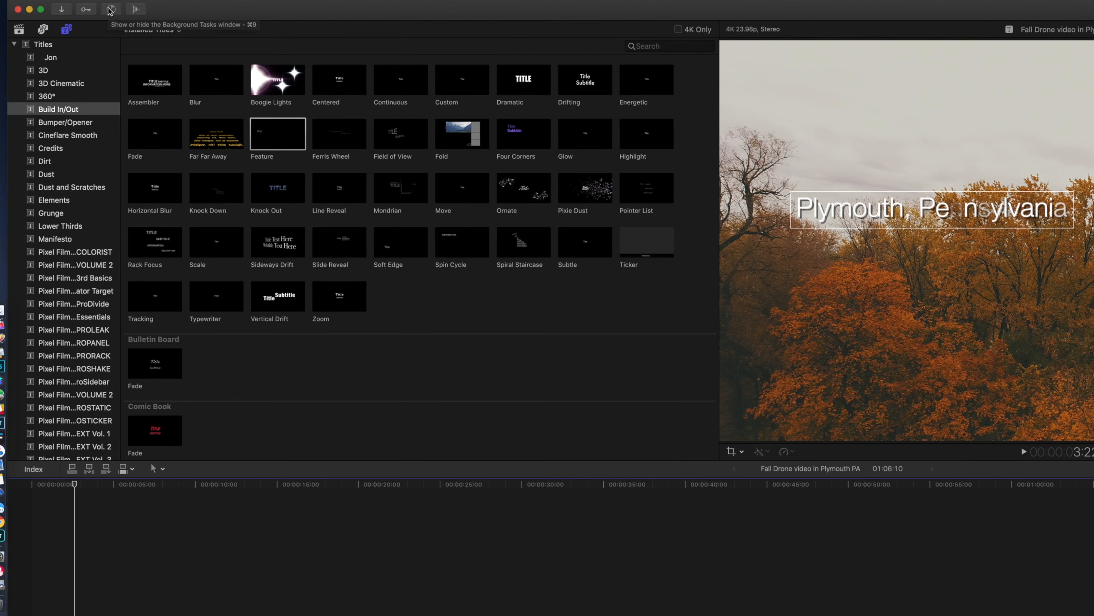
Check the export's sharing progress in the background tasks, then close that window.
{"action": "left_click", "coordinate": [111, 9]}
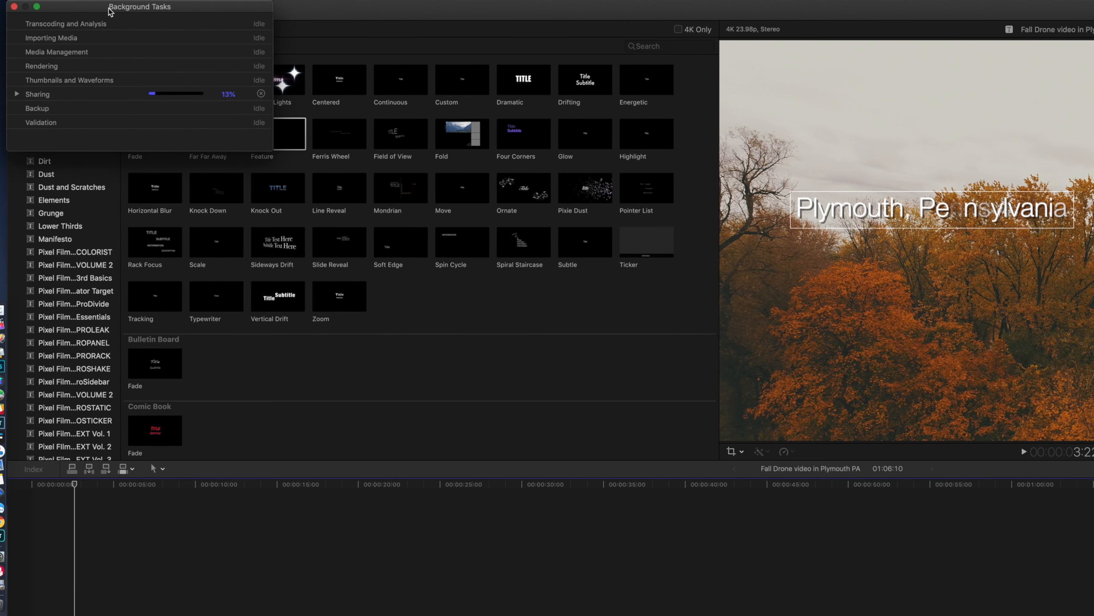
{"action": "left_click", "coordinate": [155, 43]}
{"action": "left_click_drag", "start_coordinate": [155, 43], "coordinate": [943, 304]}
{"action": "left_click", "coordinate": [806, 355]}
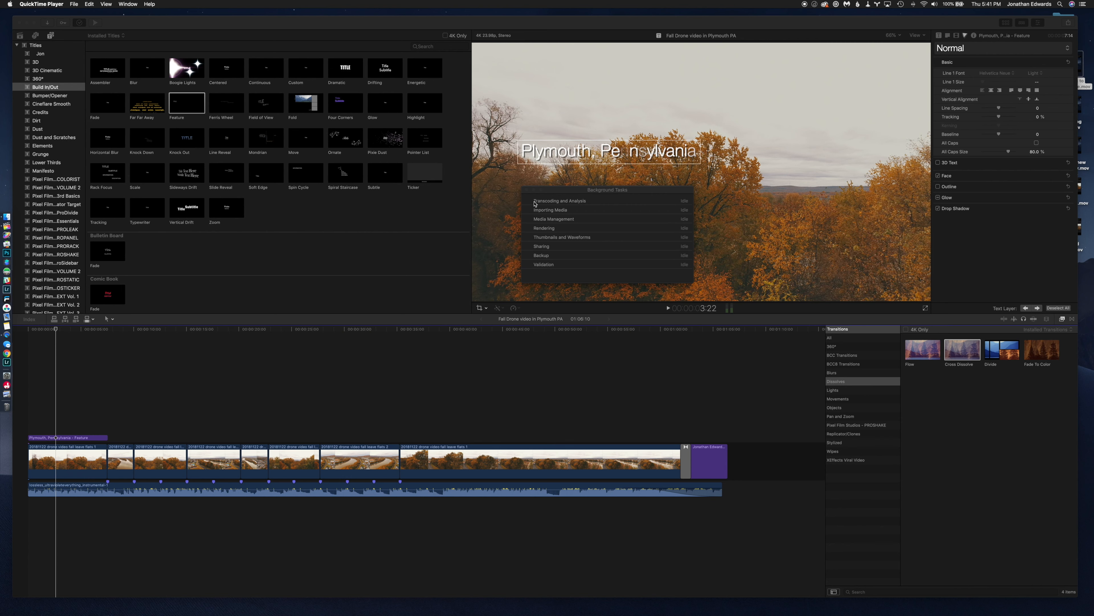
{"action": "left_click", "coordinate": [526, 190]}
{"action": "left_click", "coordinate": [386, 224]}
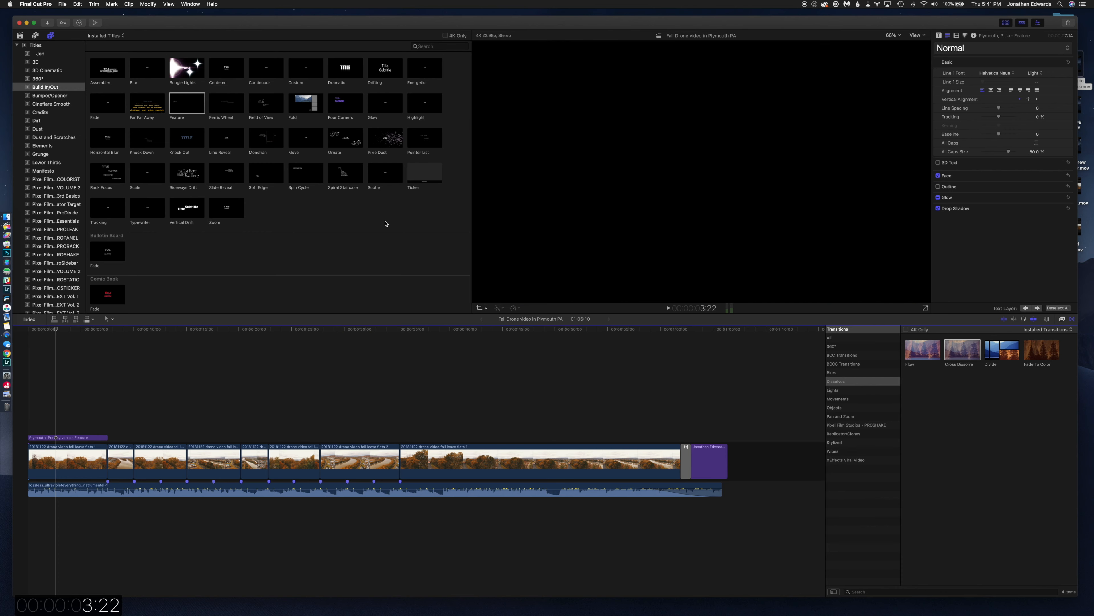
Hide Final Cut Pro and in Finder open Completed Exports on 2018 4TB 2, under 2018 example fcpx > 2018 Harddrive 1 > 201811 > 20181122 Fall Leaves Drone video.
{"action": "key", "text": "super+h"}
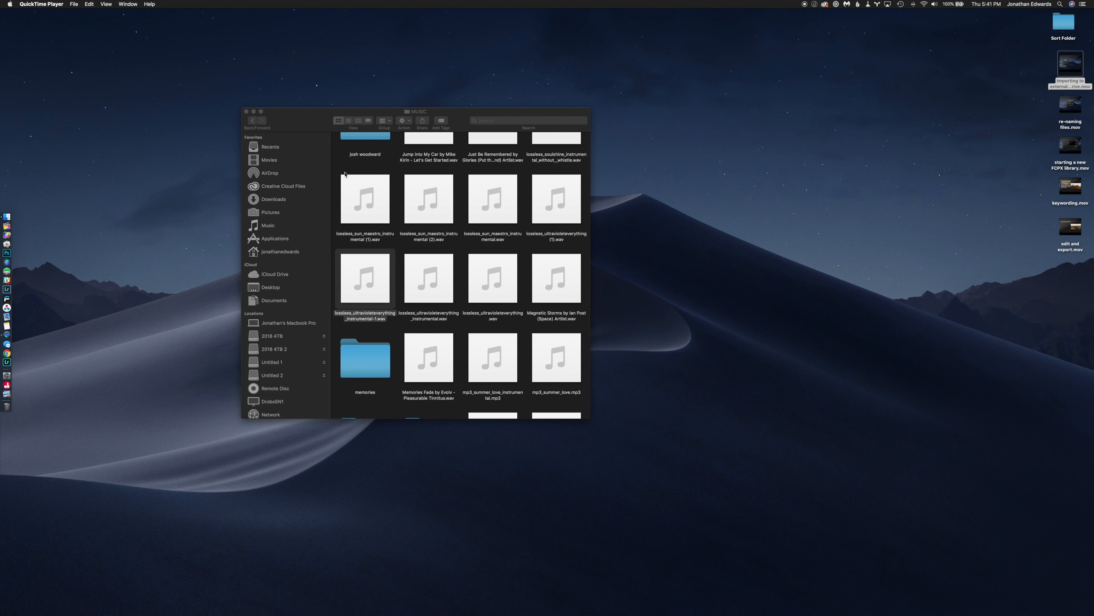
{"action": "left_click", "coordinate": [280, 351]}
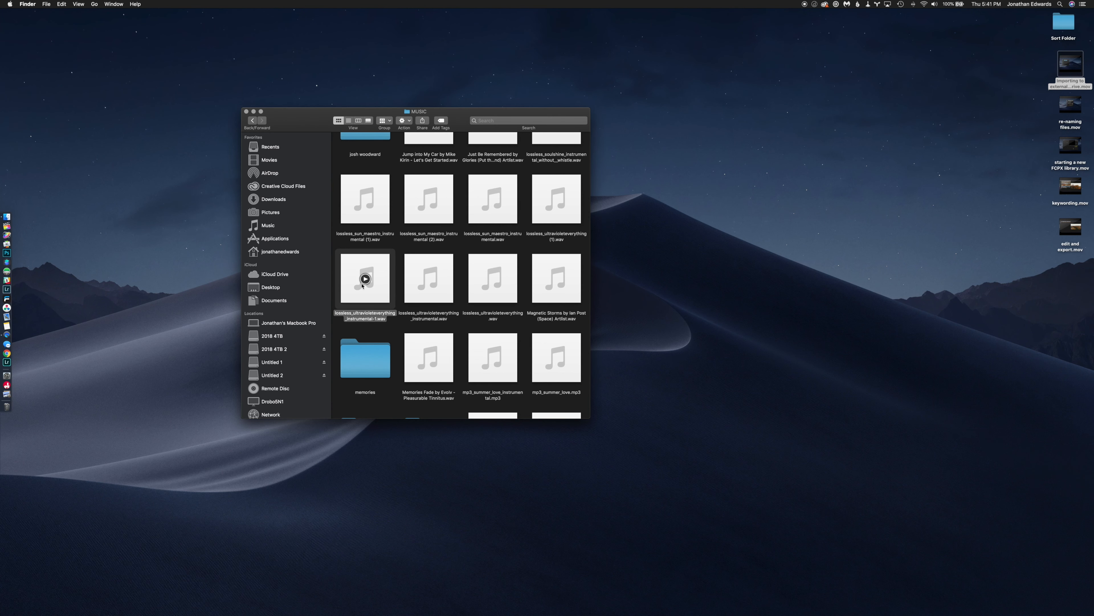
{"action": "left_click", "coordinate": [284, 349]}
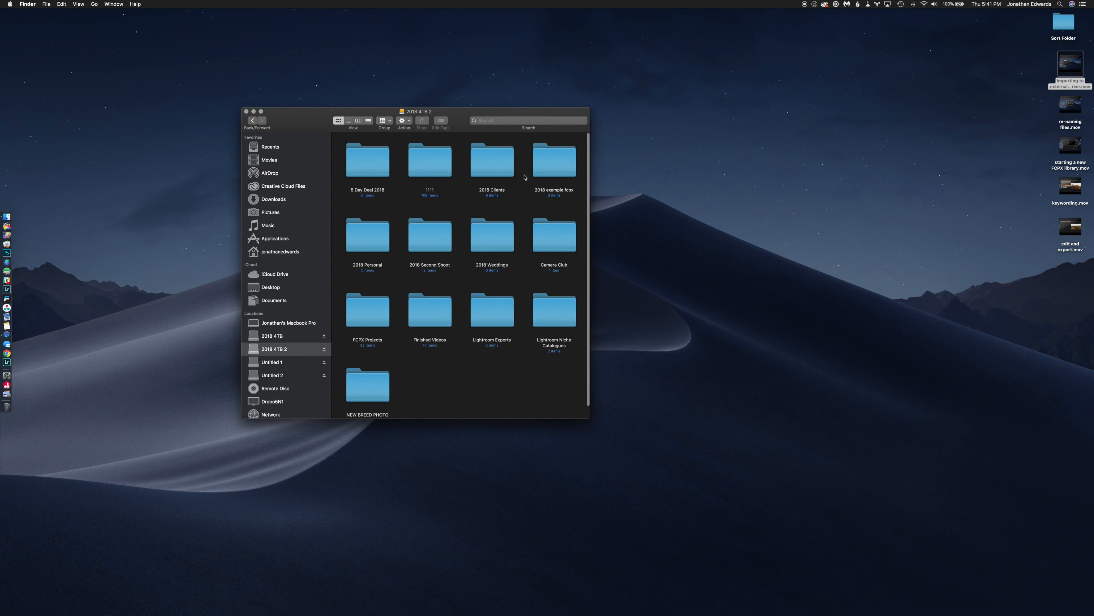
{"action": "left_click", "coordinate": [555, 169]}
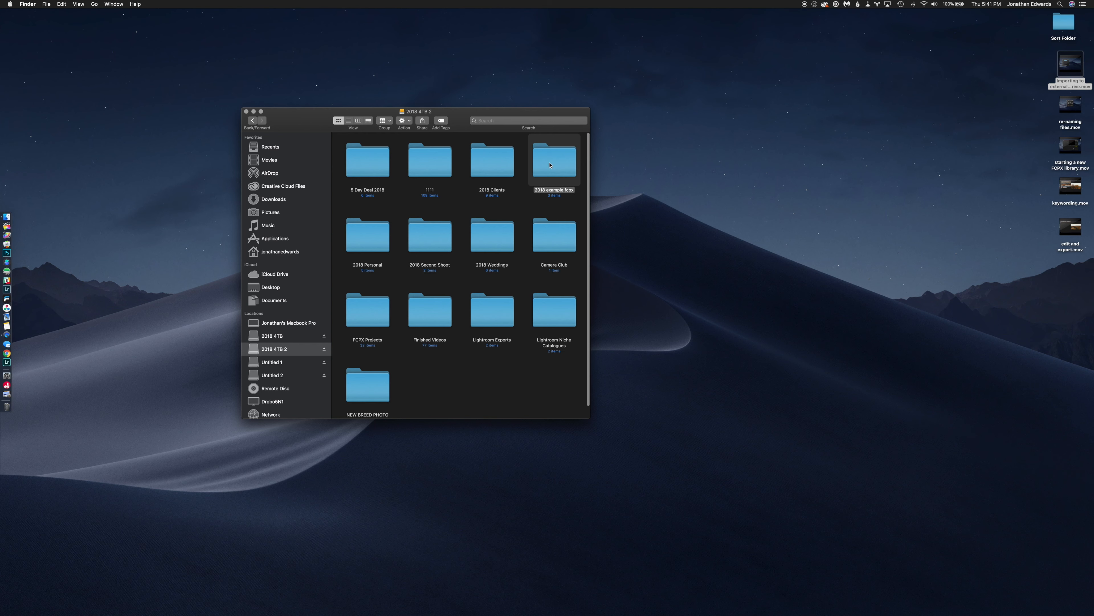
{"action": "double_click", "coordinate": [550, 165]}
{"action": "double_click", "coordinate": [370, 167]}
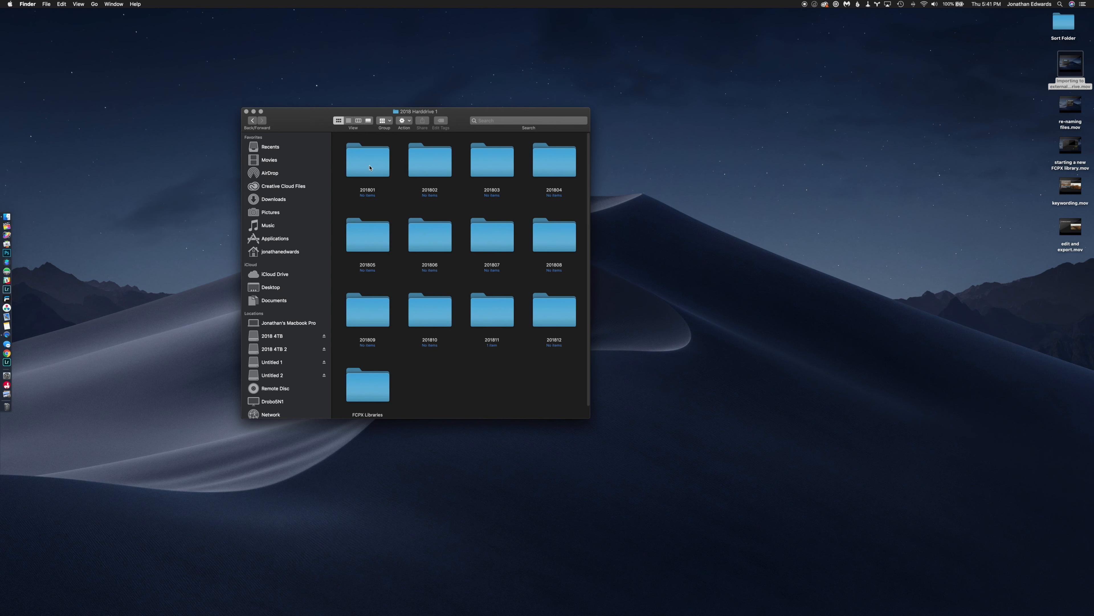
{"action": "double_click", "coordinate": [492, 314]}
{"action": "double_click", "coordinate": [361, 172]}
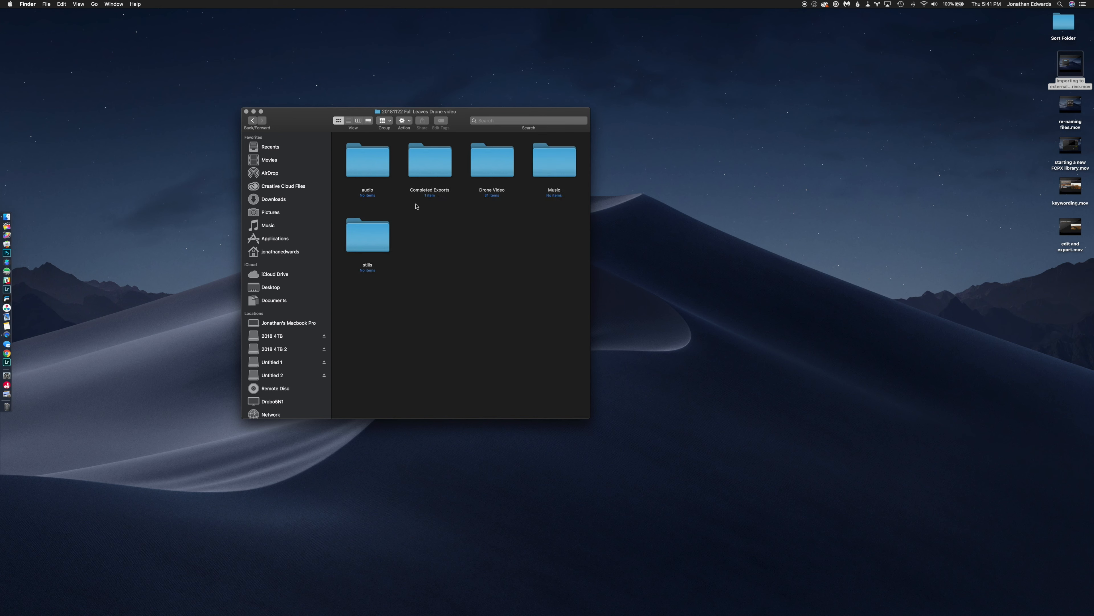
{"action": "double_click", "coordinate": [423, 173]}
Preview the exported "Fall Drone video in Plymouth PA.m4v" with Quick Look, then close the preview and the Completed Exports window.
{"action": "left_click", "coordinate": [373, 168]}
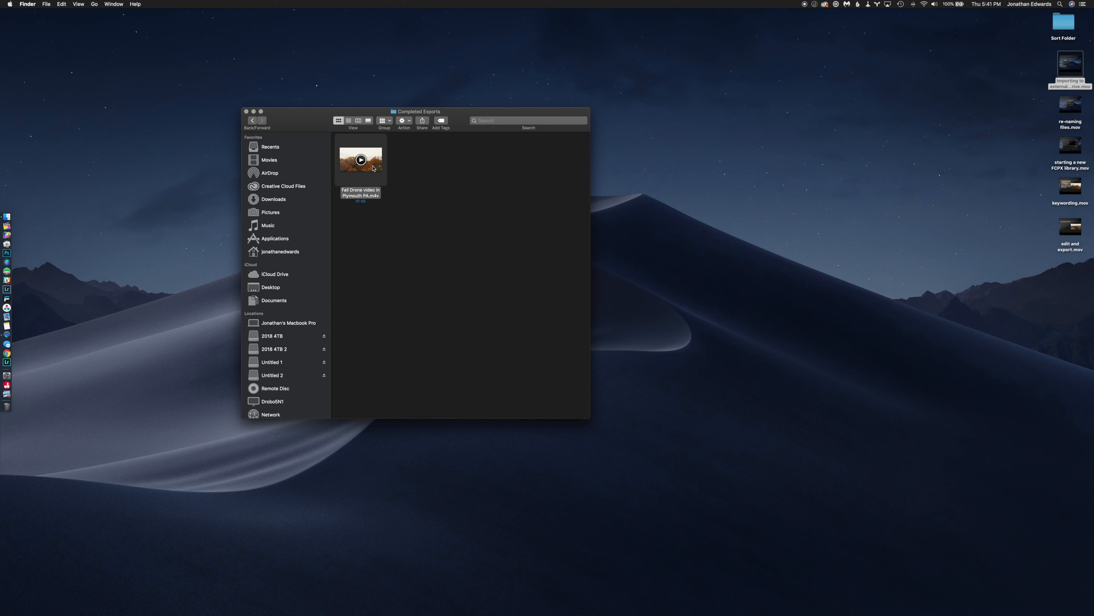
{"action": "key", "text": "space"}
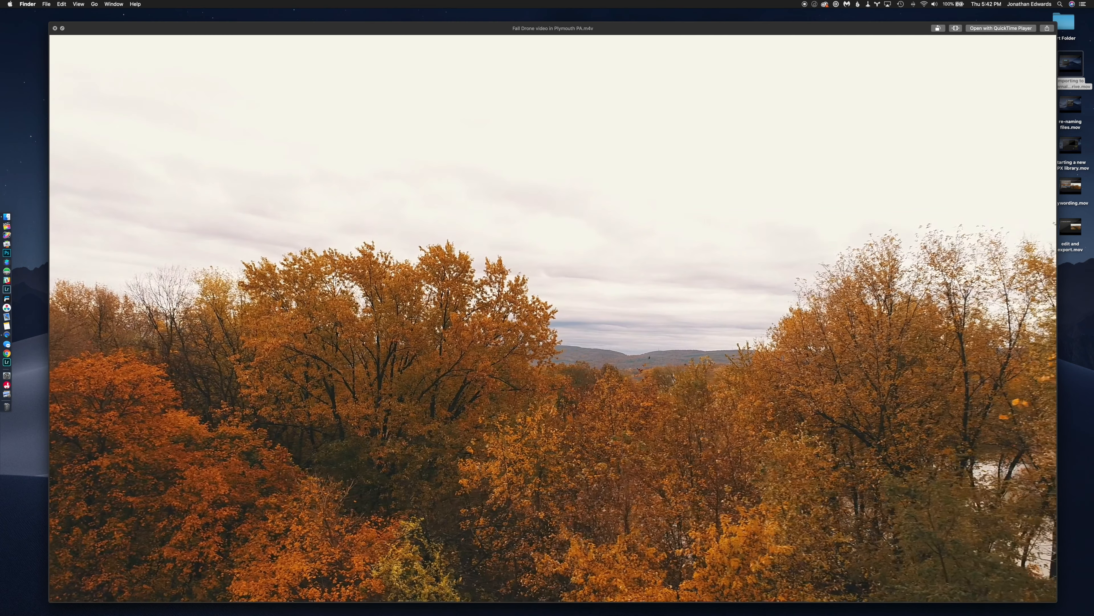
{"action": "key", "text": "space"}
{"action": "left_click", "coordinate": [400, 212]}
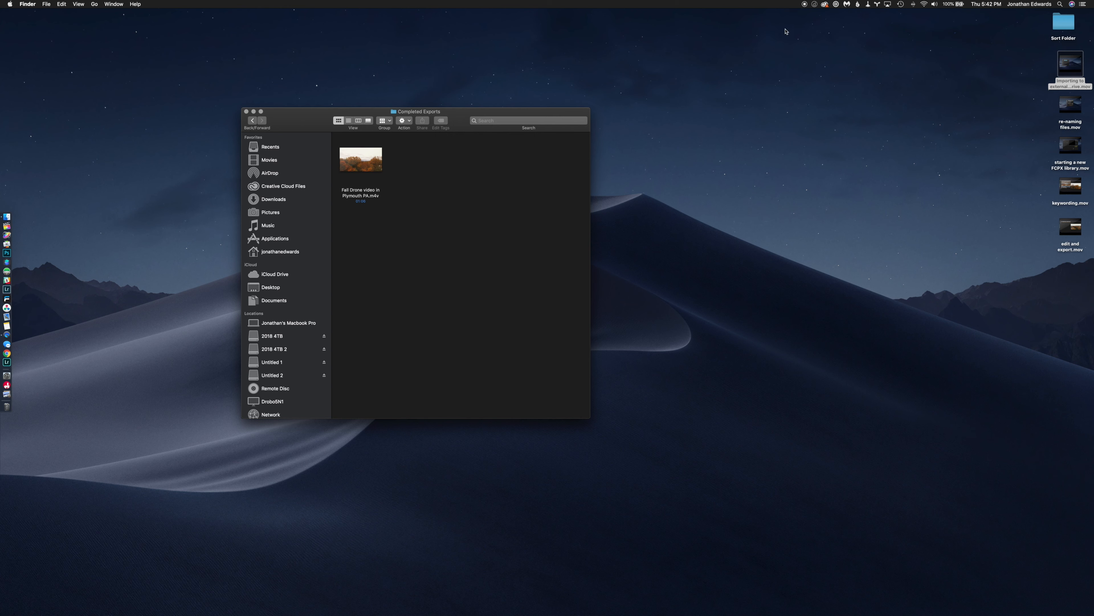
{"action": "left_click", "coordinate": [246, 112]}
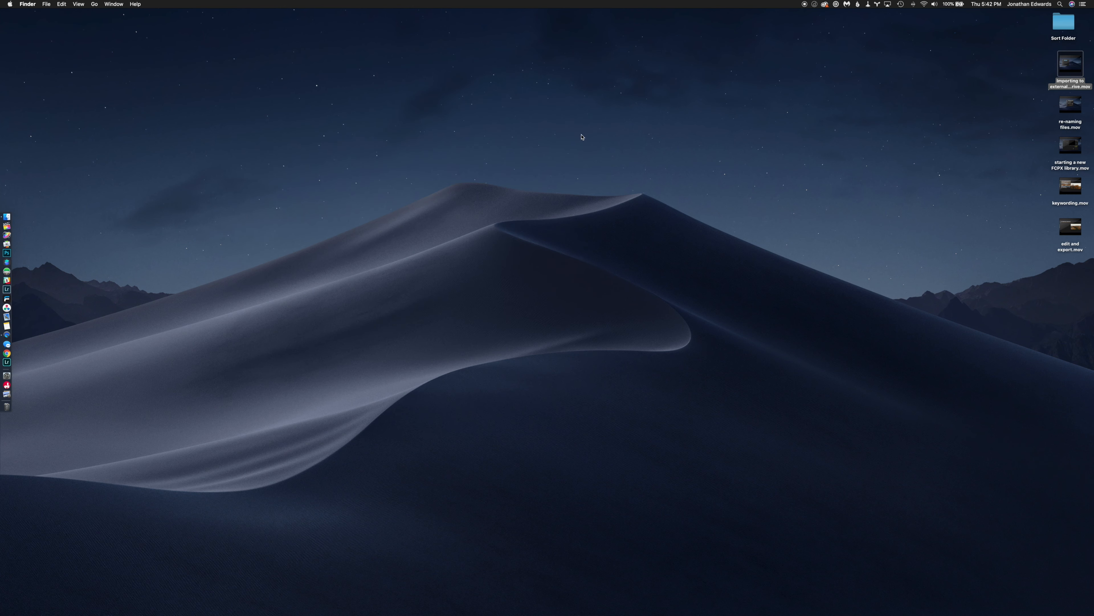